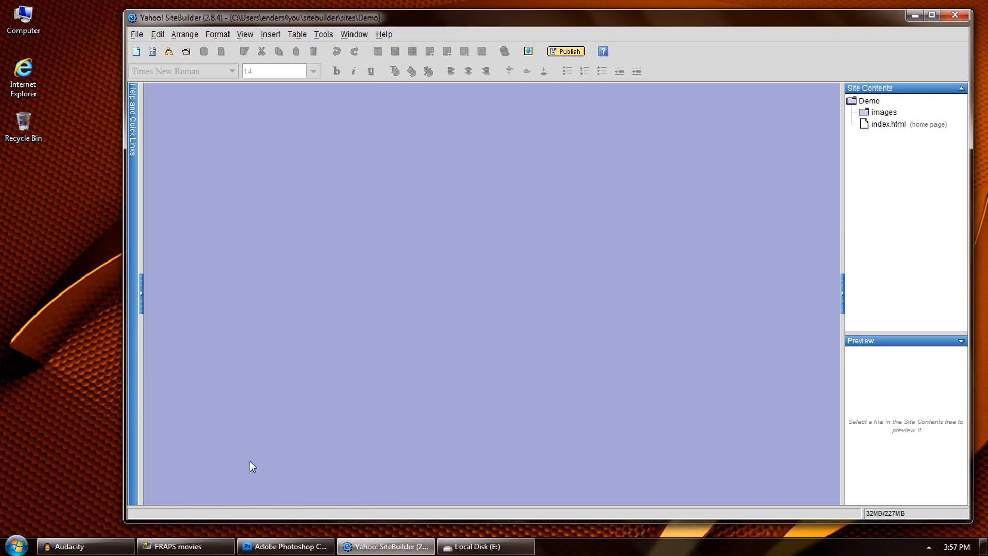
# - Open Internet Explorer and run a Bing image search for "boat"
pyautogui.click(16, 546)
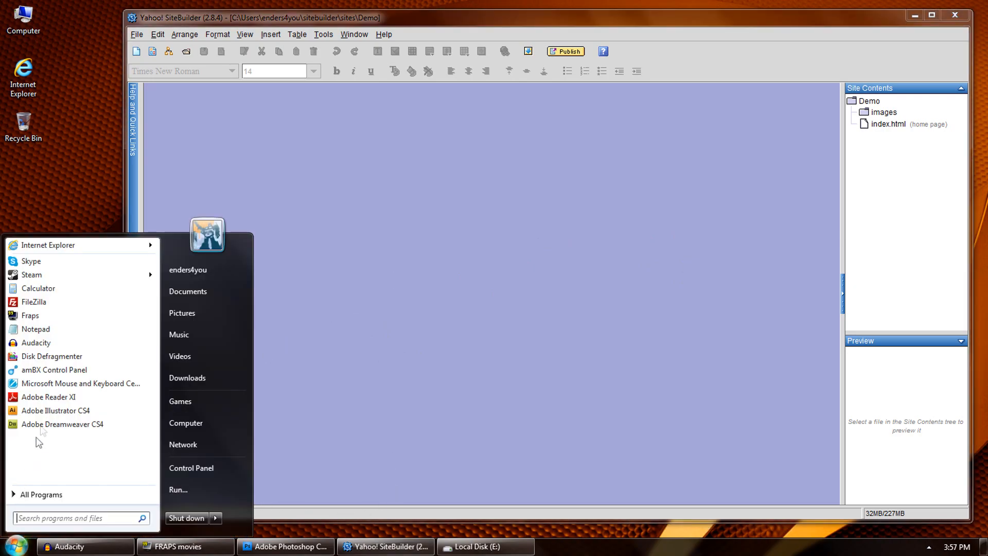
pyautogui.click(42, 245)
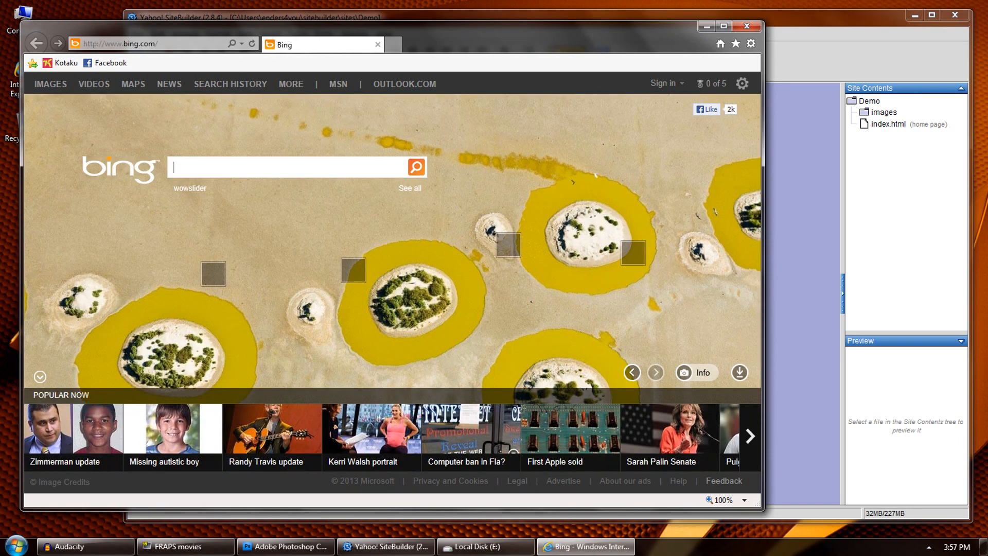
pyautogui.click(289, 168)
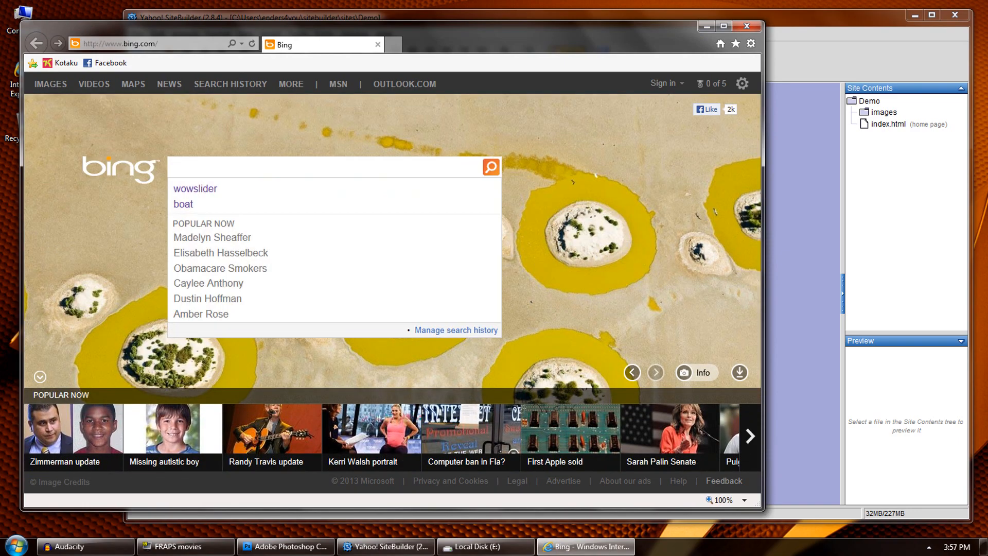
pyautogui.click(198, 203)
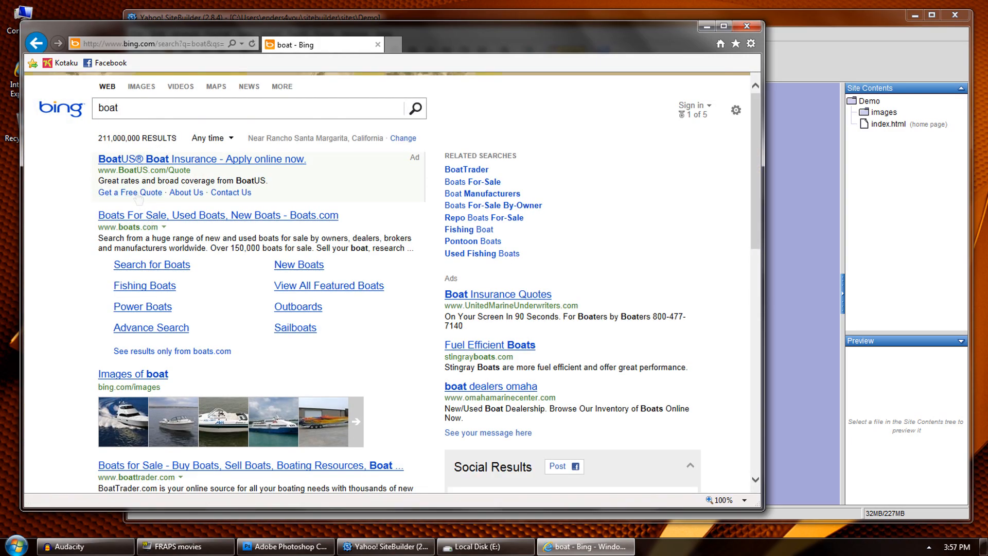
pyautogui.click(142, 88)
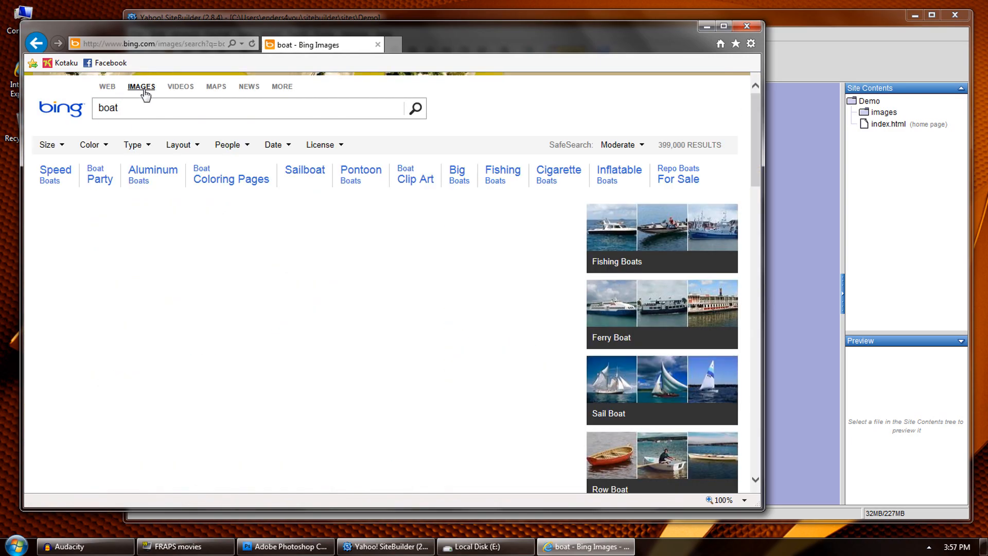
# - Look through the boat image results for a suitable picture
pyautogui.scroll(-3, 385, 243)
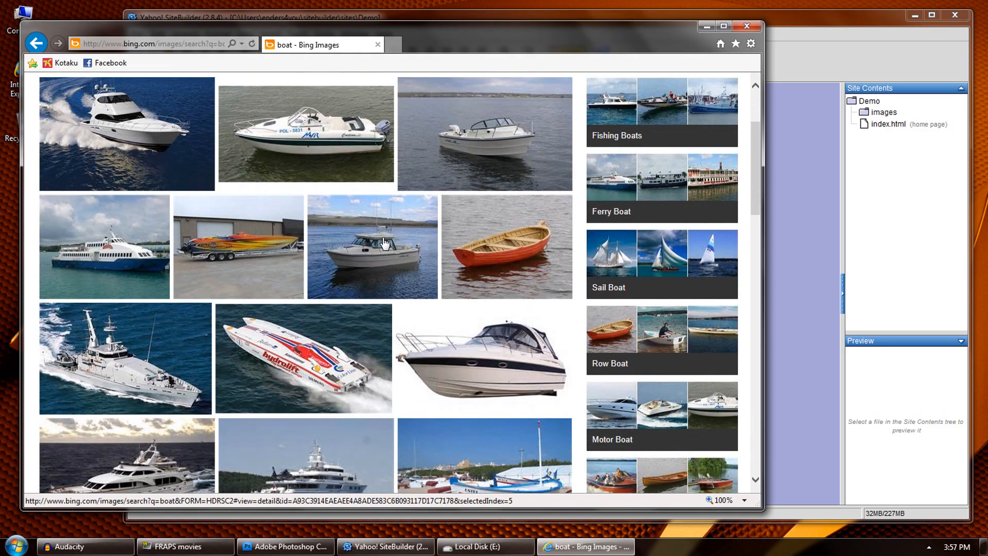
pyautogui.scroll(-6, 385, 243)
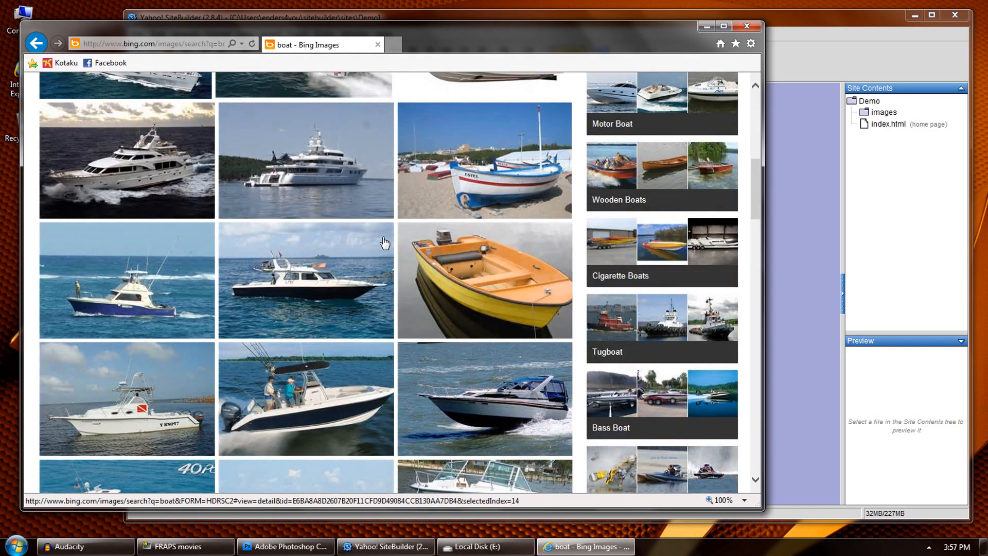
pyautogui.scroll(-8, 385, 243)
pyautogui.moveTo(386, 240)
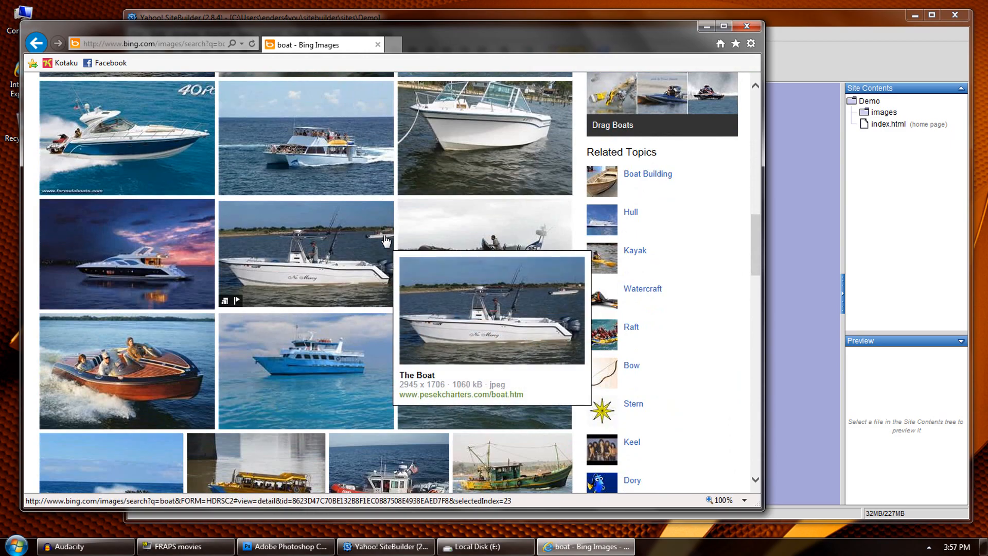
pyautogui.scroll(-1, 386, 241)
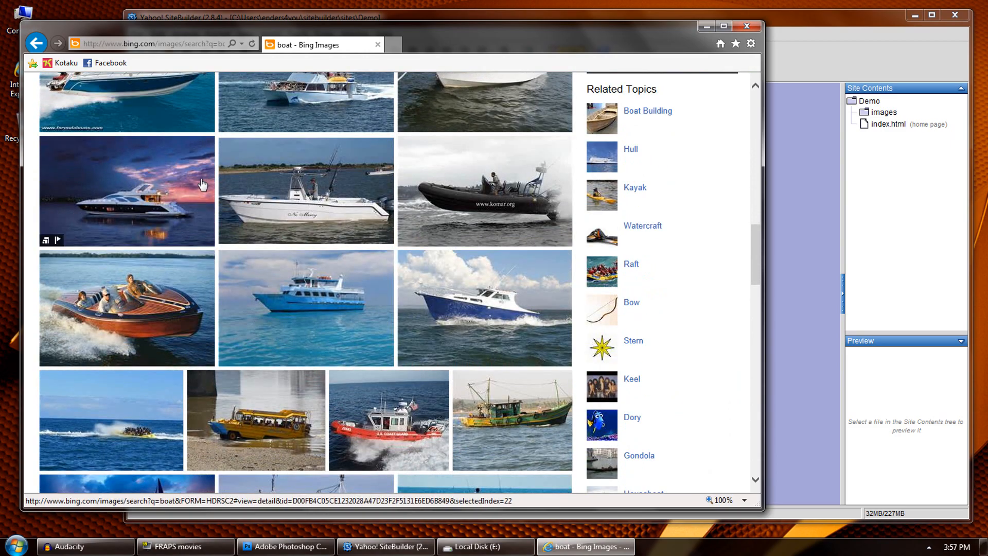
pyautogui.moveTo(365, 267)
pyautogui.scroll(-1, 365, 267)
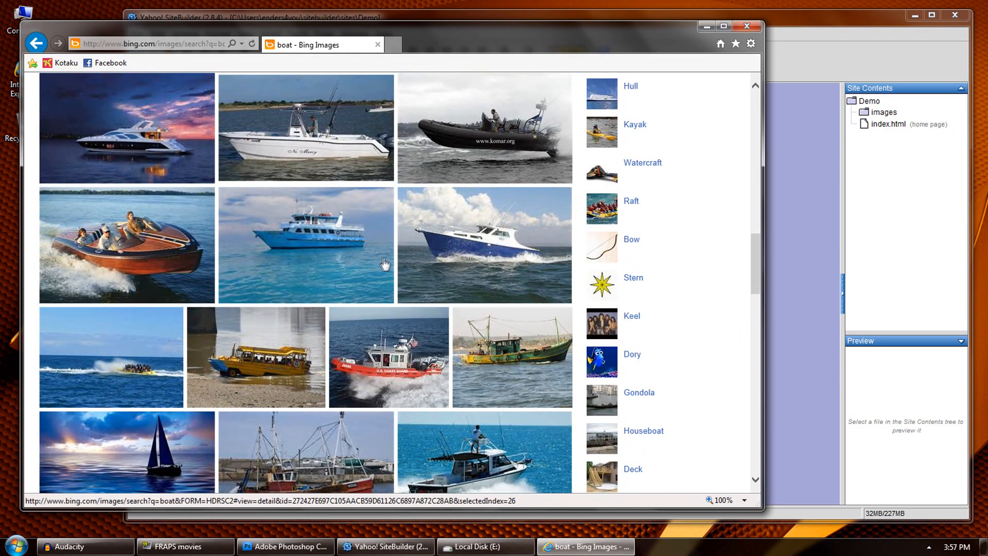
pyautogui.scroll(-2, 389, 260)
pyautogui.scroll(-1, 389, 259)
pyautogui.scroll(18, 287, 258)
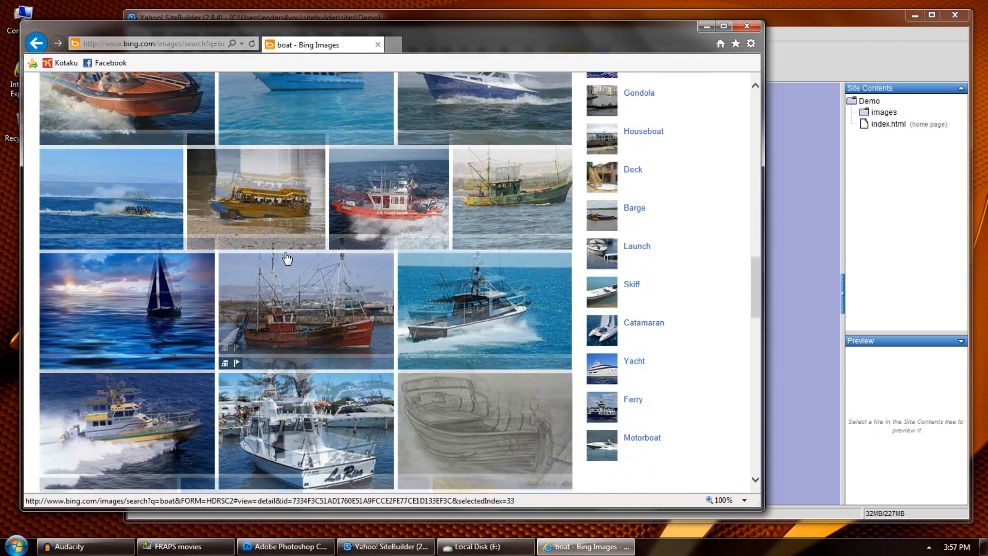
# - Save the full-size picture of the first white motor yacht to the desktop as JPEG "boat" and close the browser
pyautogui.click(183, 250)
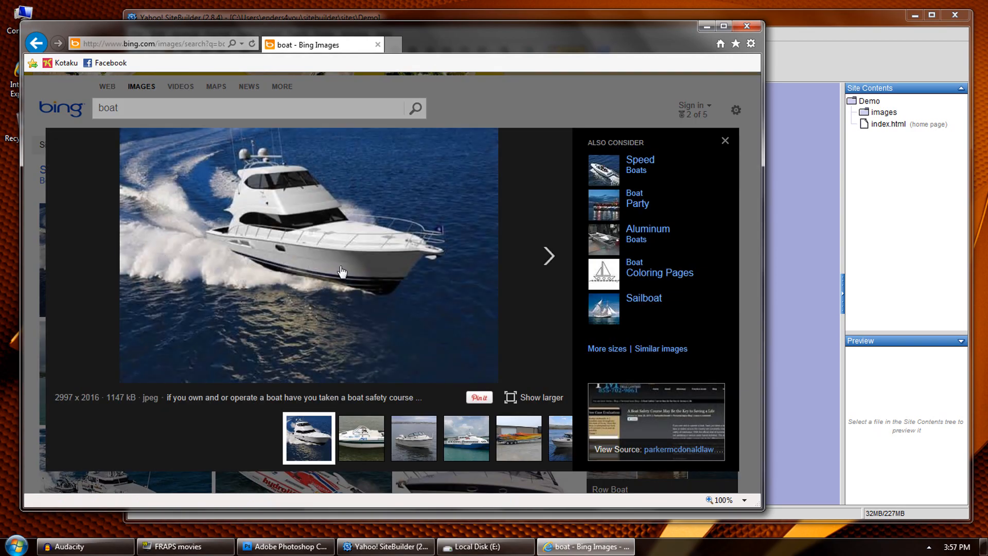
pyautogui.click(354, 275)
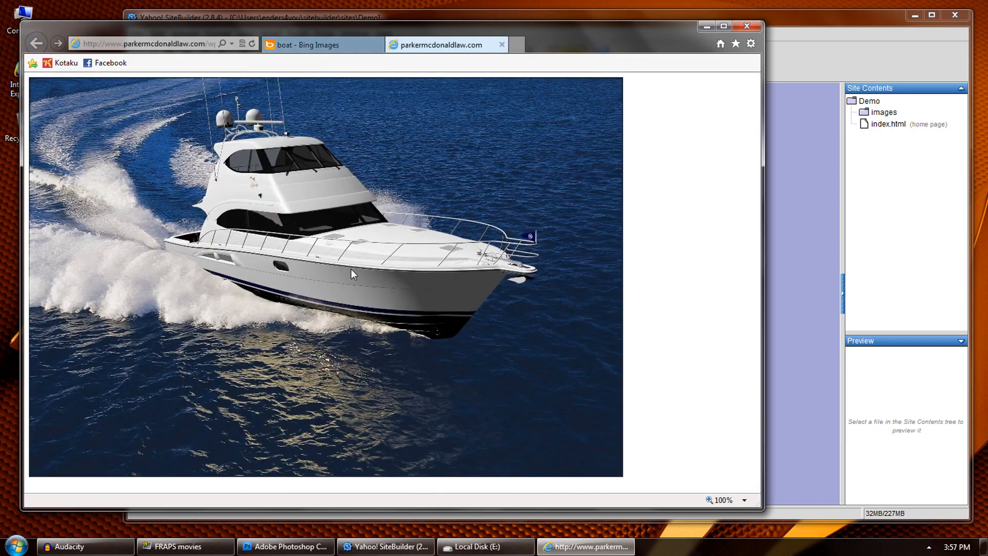
pyautogui.rightClick(328, 264)
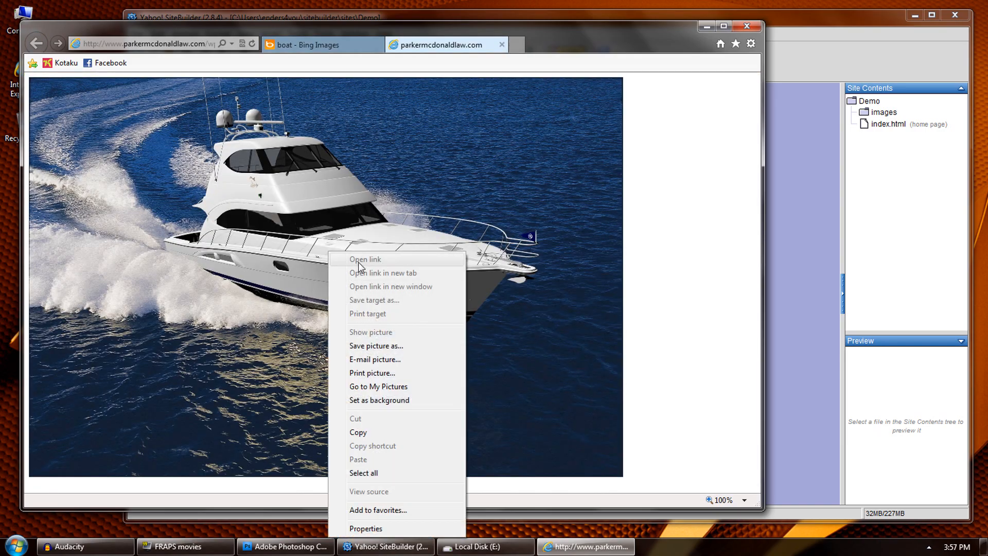
pyautogui.click(384, 346)
pyautogui.click(86, 48)
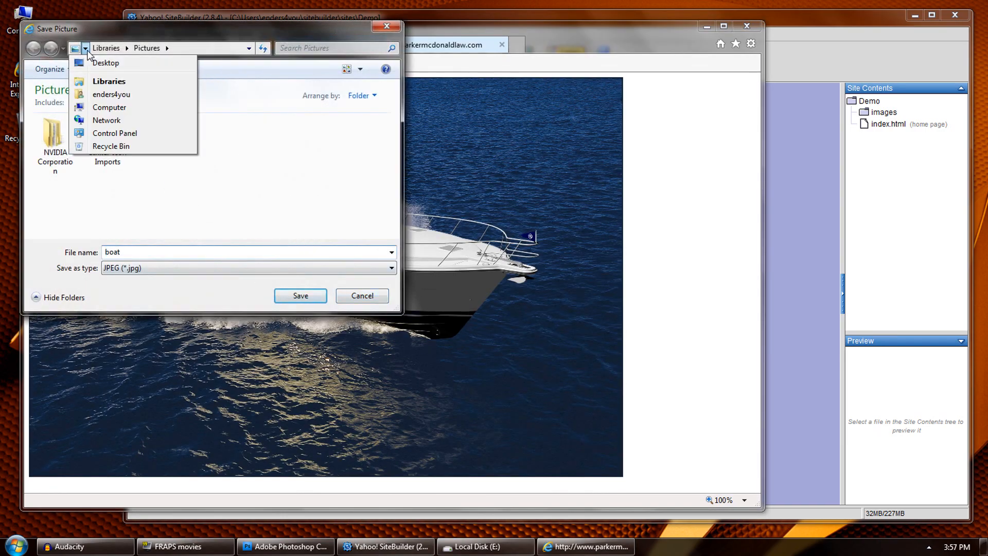
pyautogui.click(89, 60)
pyautogui.click(318, 296)
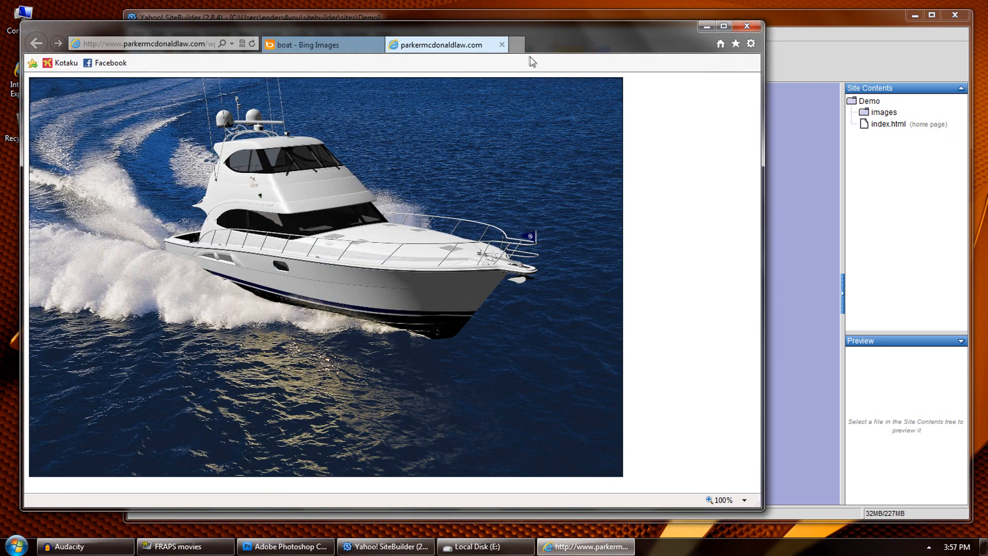
pyautogui.click(502, 45)
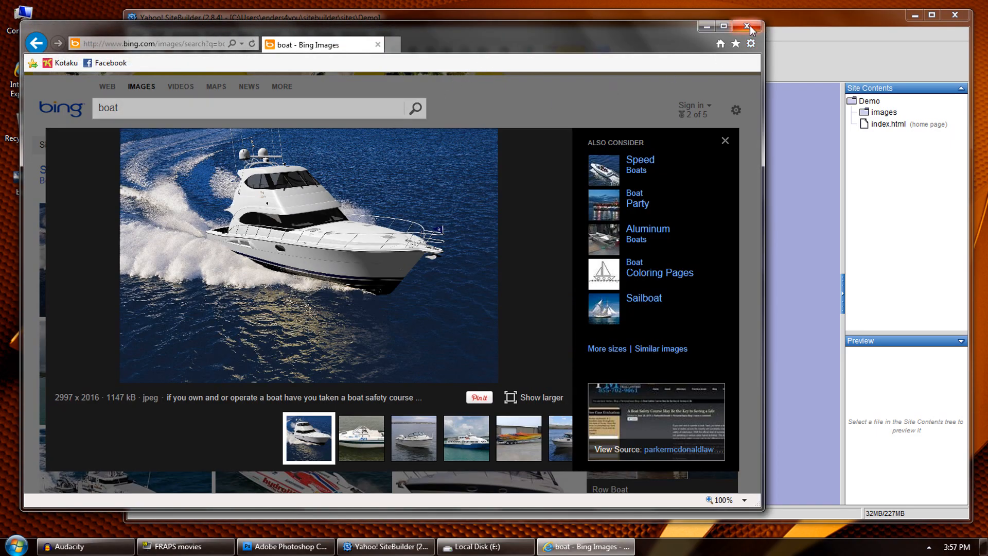
pyautogui.click(747, 26)
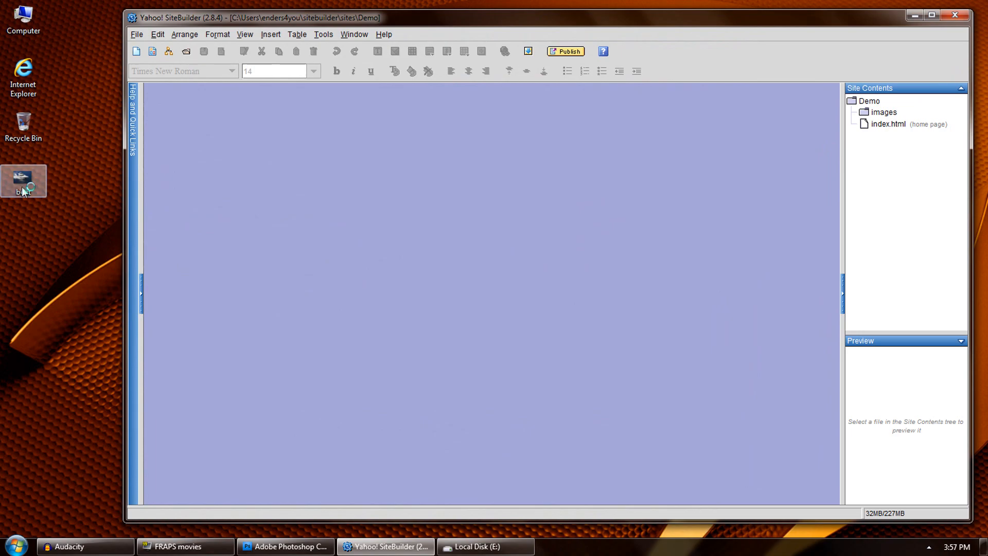
# - Switch to Photoshop and open the boat JPEG from the desktop, positioning its window clear of the tools
pyautogui.click(305, 546)
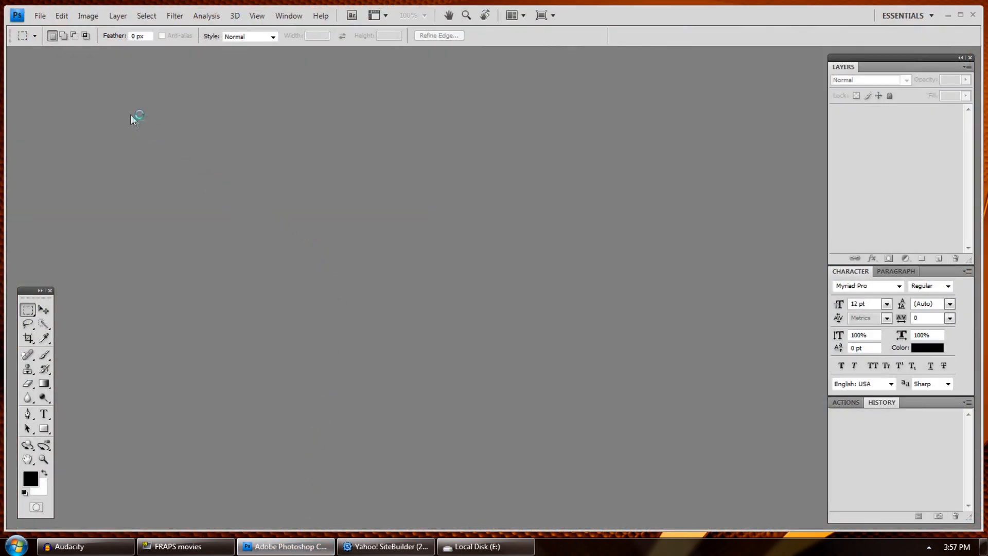
pyautogui.doubleClick(93, 80)
pyautogui.click(416, 176)
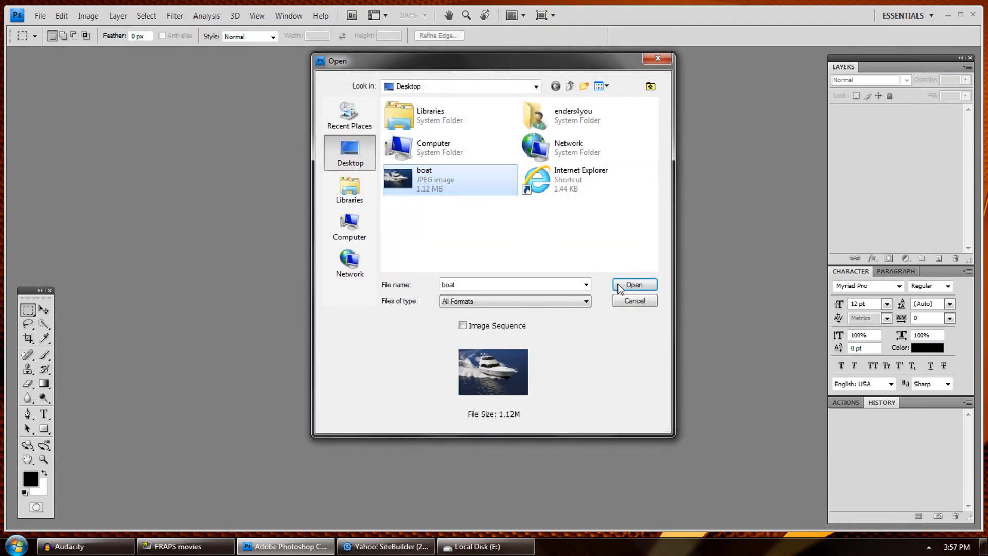
pyautogui.click(618, 286)
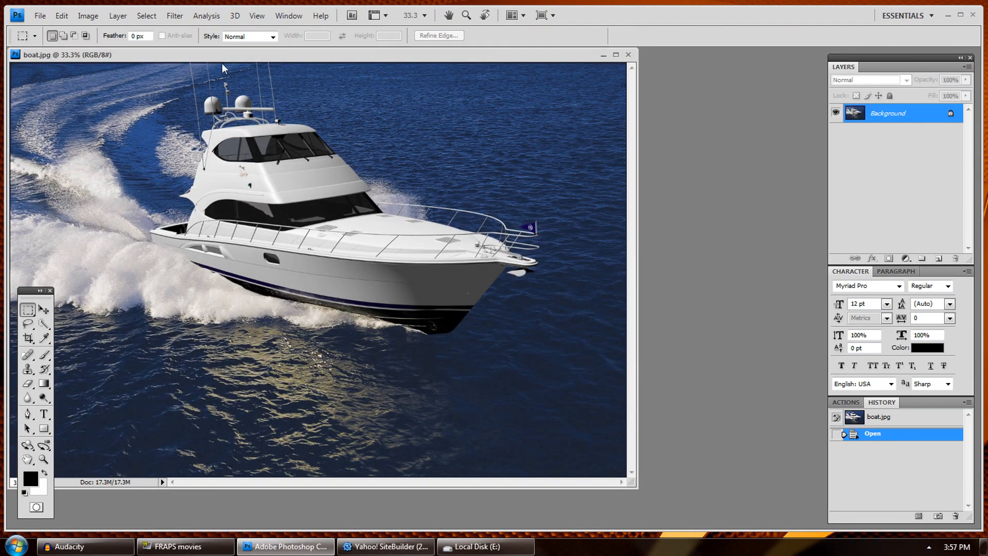
pyautogui.moveTo(181, 55); pyautogui.dragTo(247, 63)
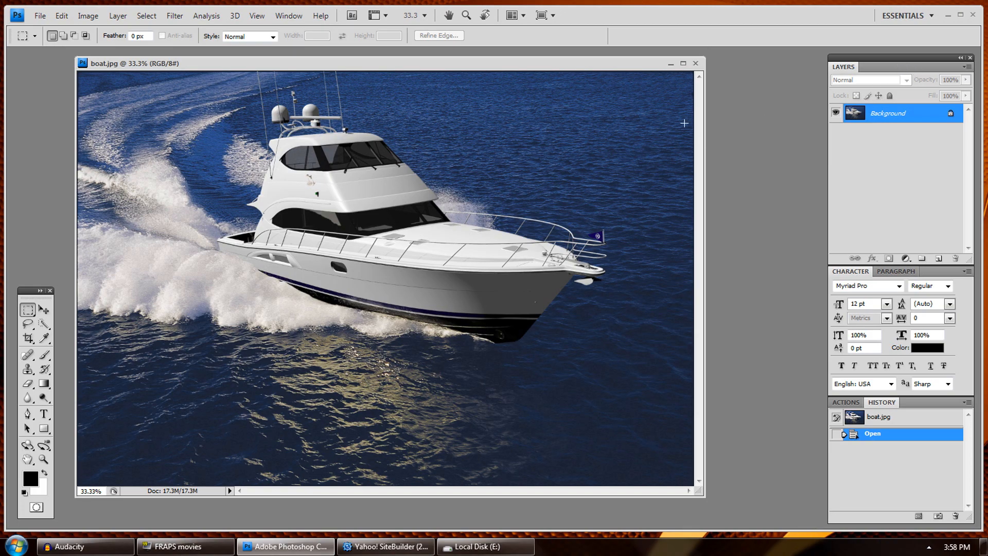
pyautogui.click(947, 16)
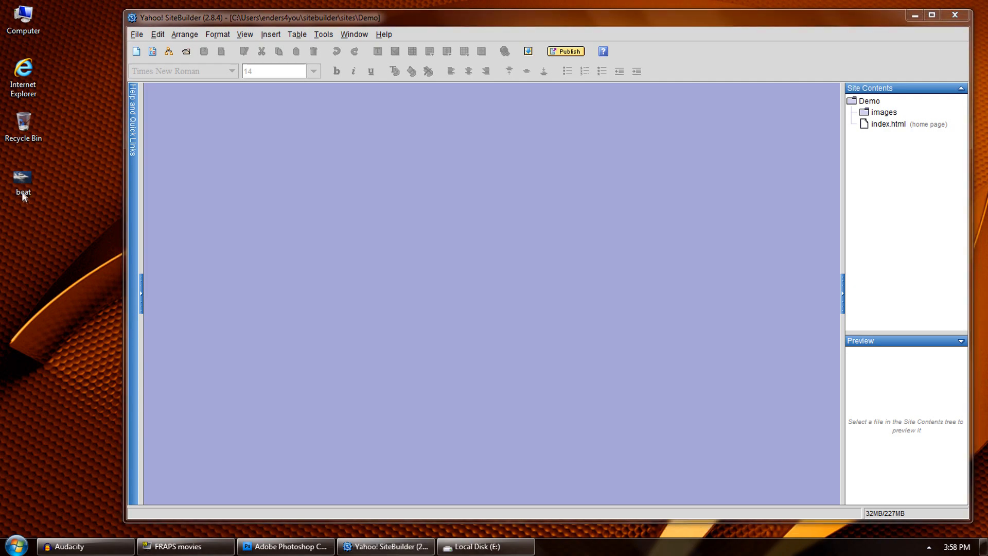
pyautogui.moveTo(24, 191)
pyautogui.click(285, 547)
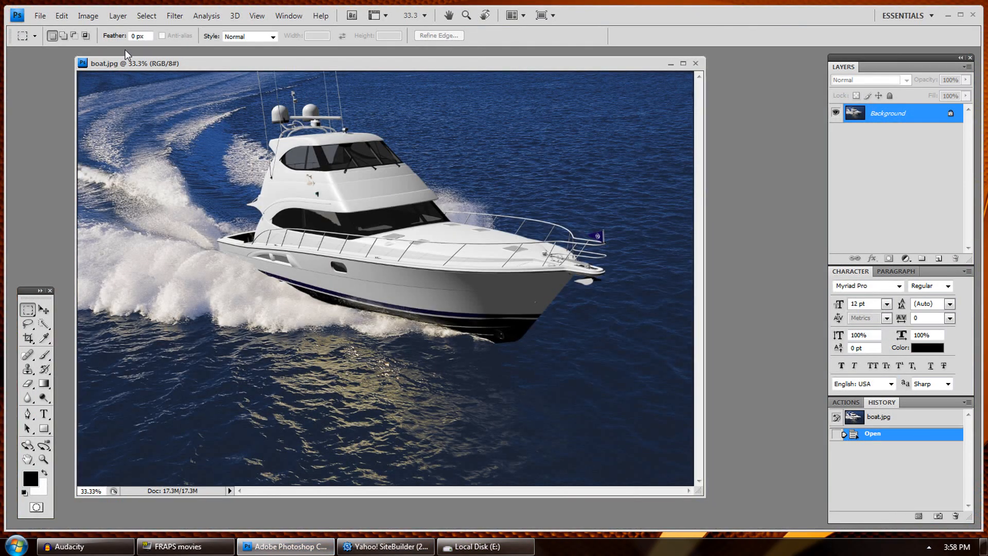
# - Resize the boat image to 800 pixels wide with proportions constrained
pyautogui.click(88, 16)
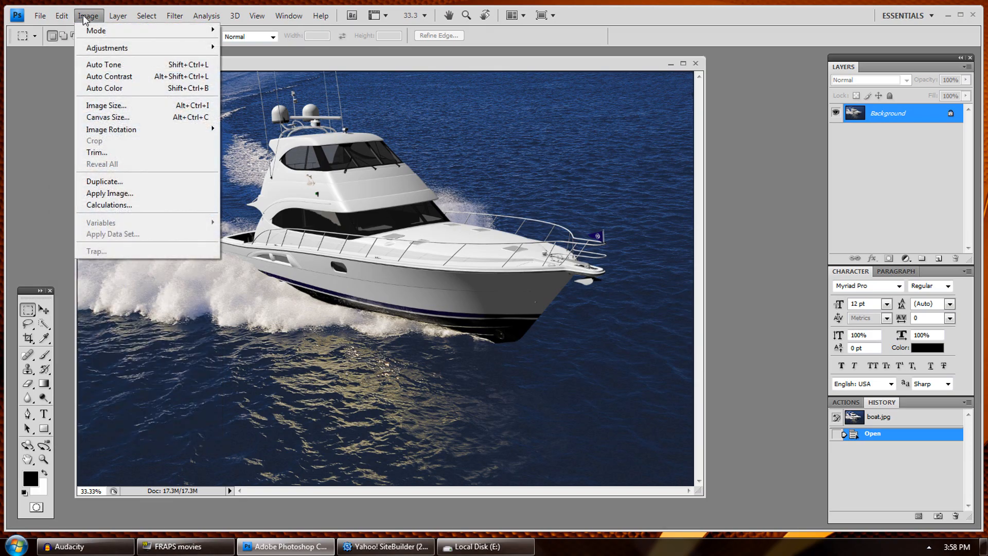
pyautogui.click(110, 106)
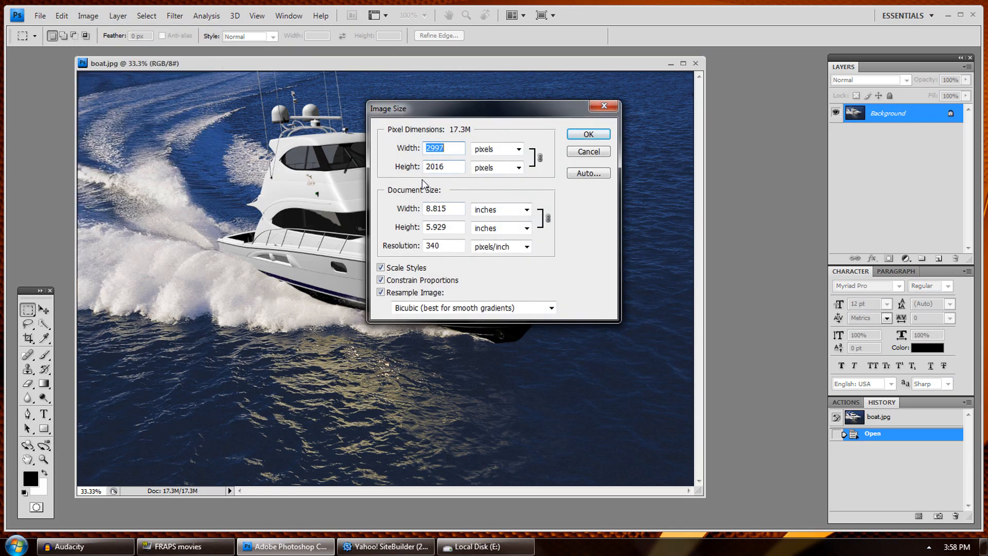
pyautogui.write('800')
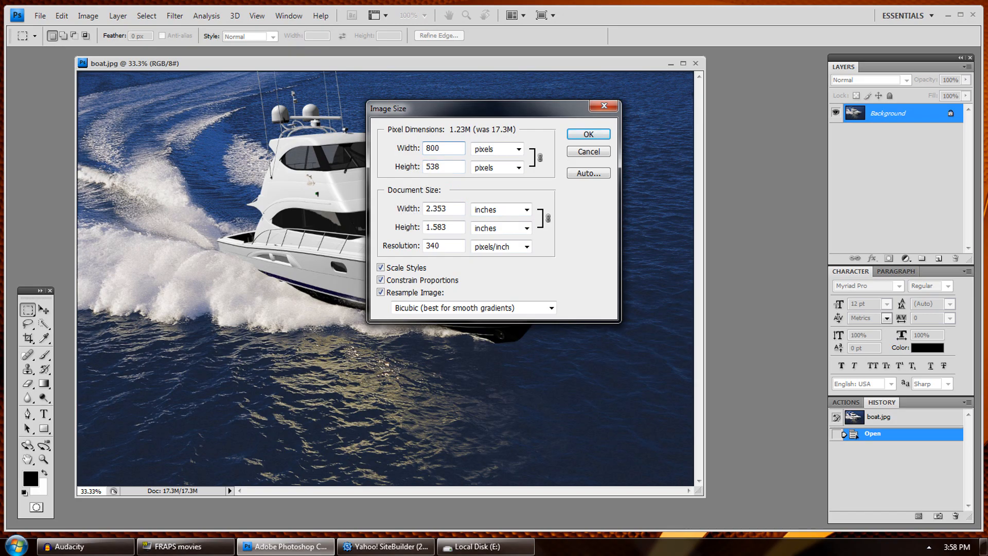
pyautogui.click(585, 136)
# - Inspect the resized boat image at 100% zoom in a window fitted around it
pyautogui.moveTo(254, 194); pyautogui.dragTo(524, 384)
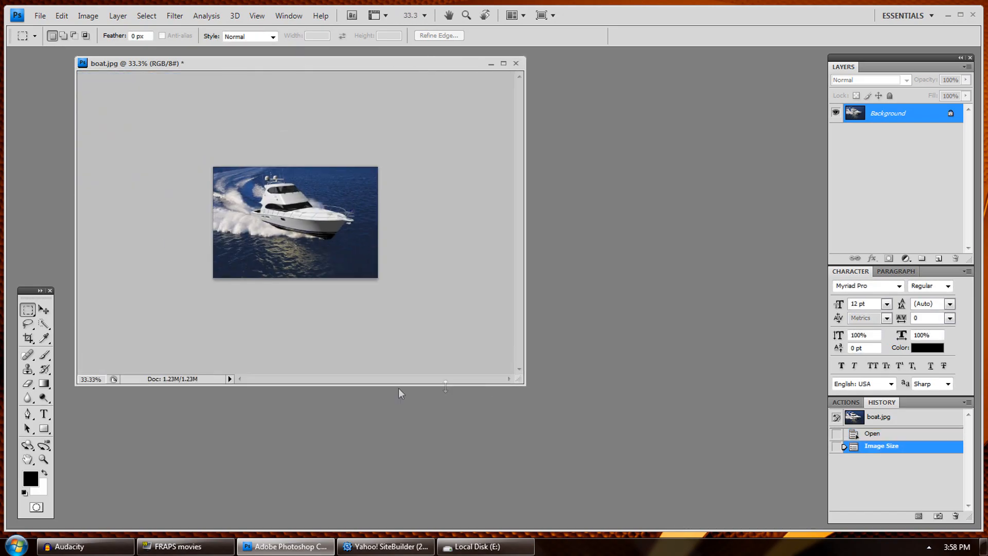
pyautogui.click(44, 459)
pyautogui.click(268, 252)
pyautogui.click(268, 251)
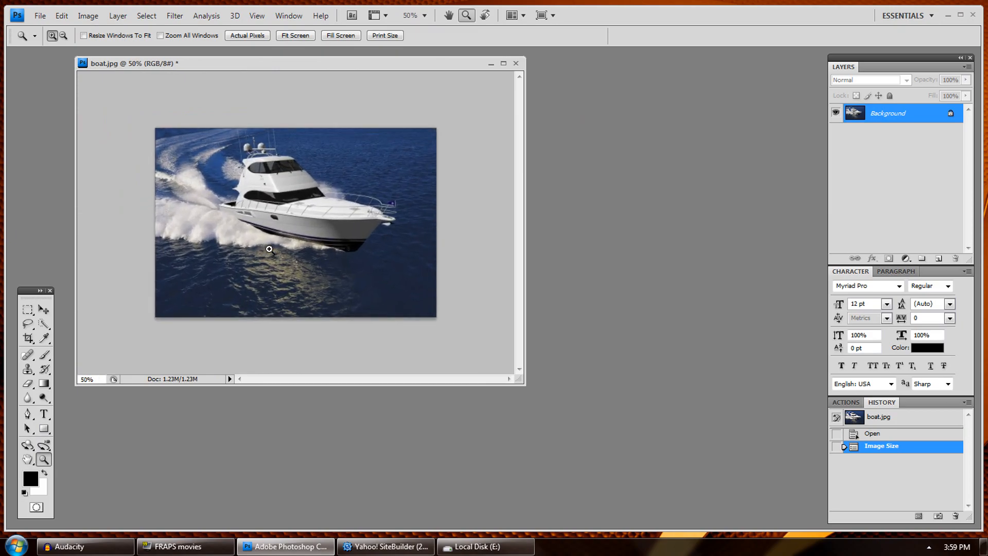
pyautogui.click(257, 192)
pyautogui.moveTo(524, 384); pyautogui.dragTo(625, 454)
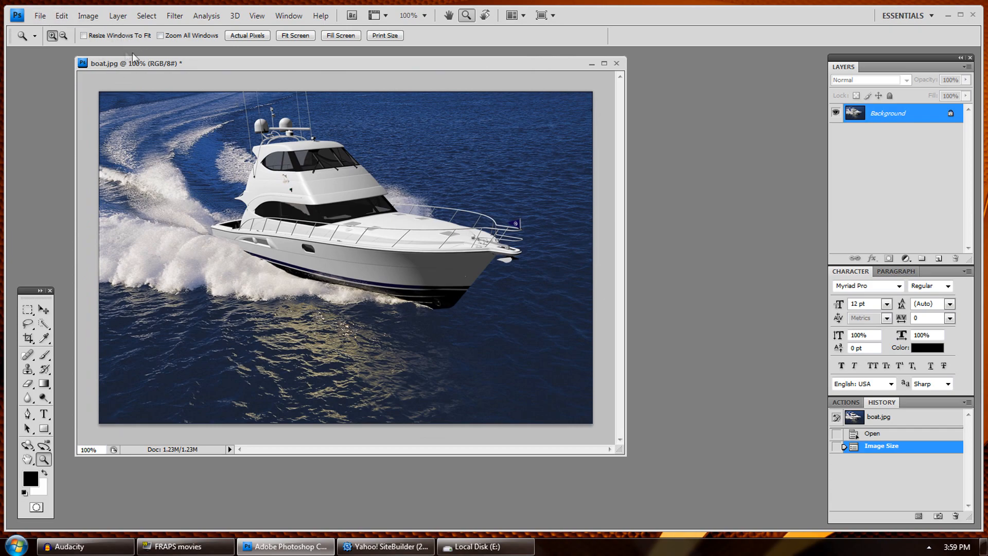
# - Start Save for Web & Devices for the resized boat image with JPEG format and High quality
pyautogui.click(39, 16)
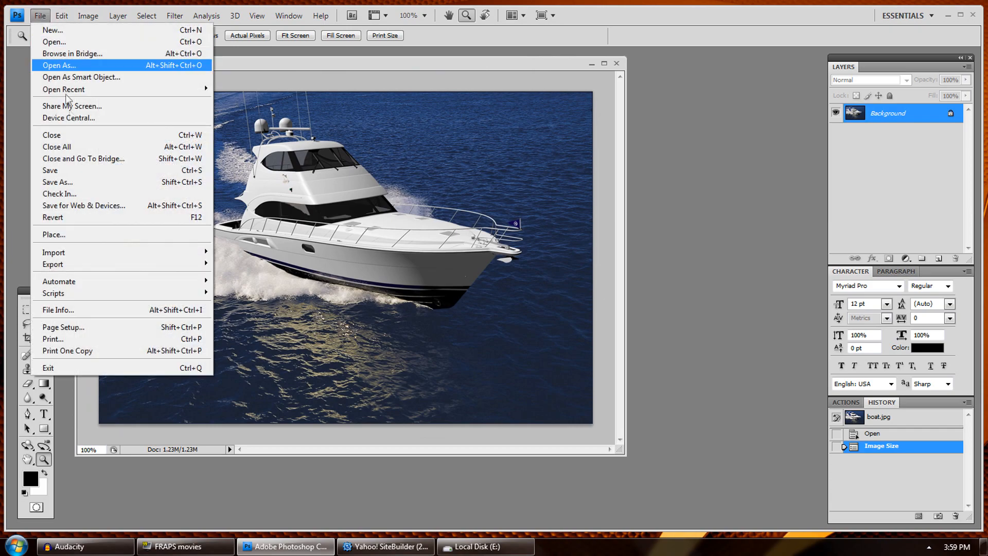
pyautogui.click(122, 206)
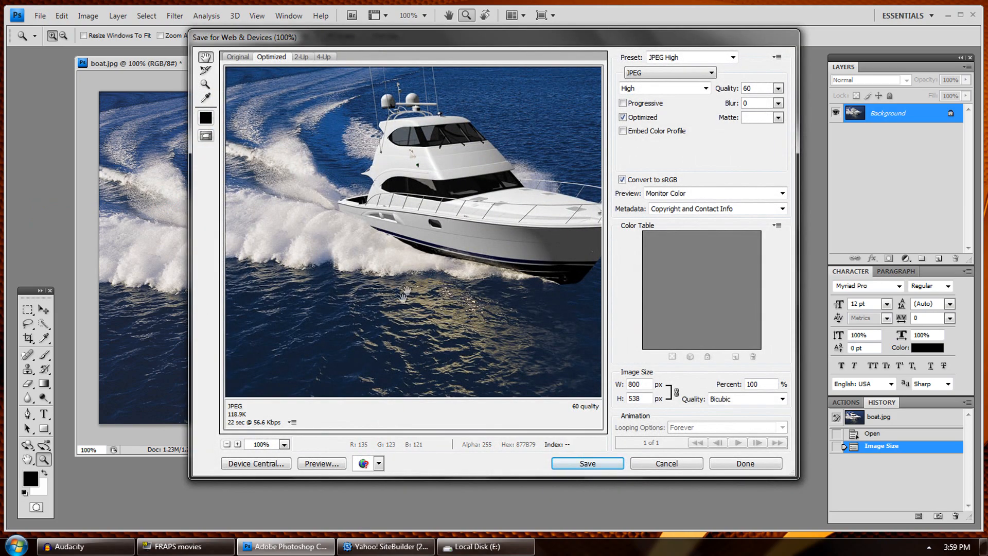
pyautogui.click(652, 76)
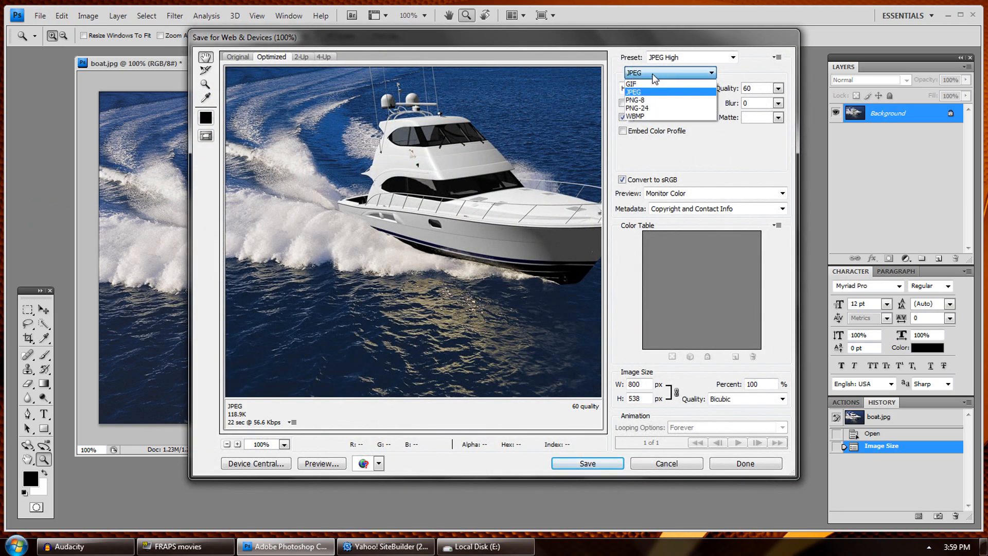
pyautogui.click(644, 93)
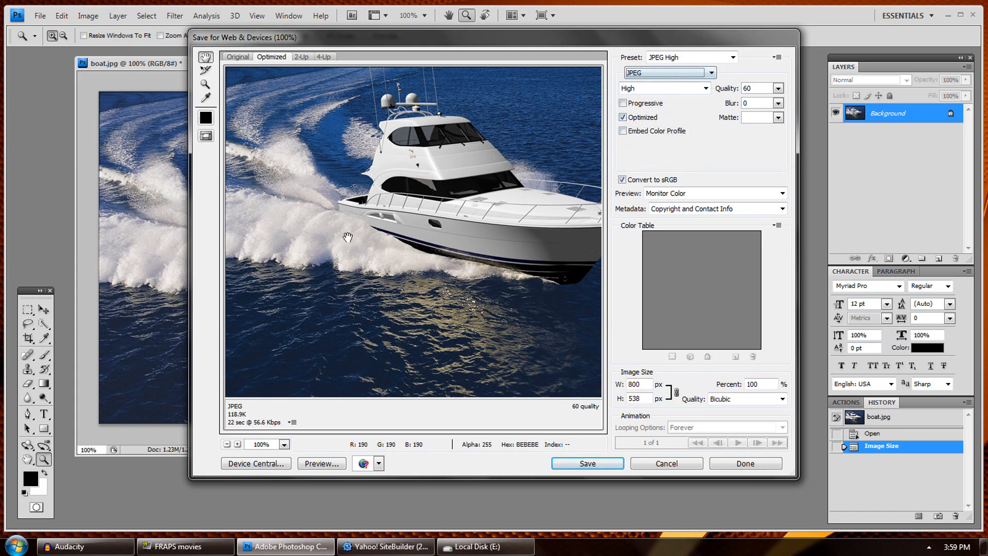
pyautogui.click(705, 88)
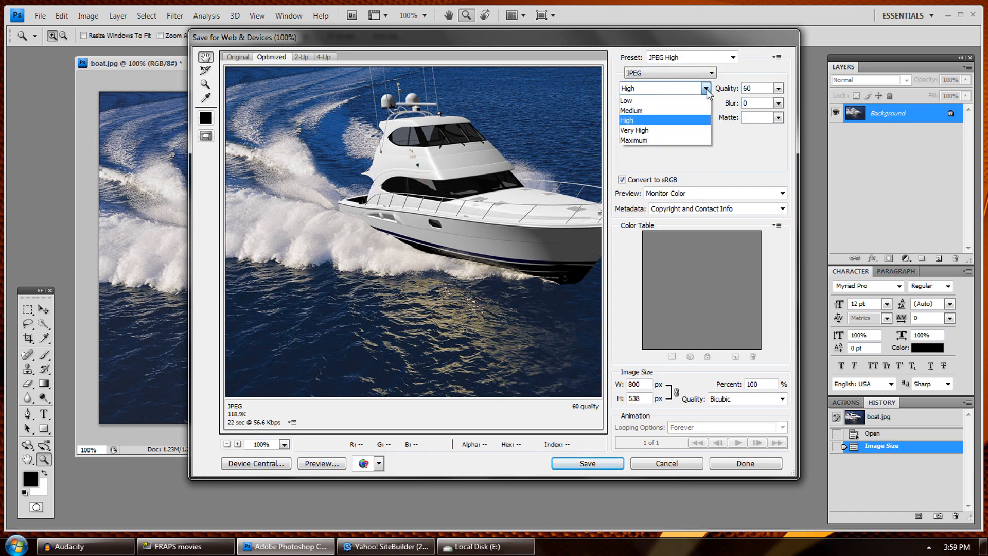
pyautogui.click(641, 152)
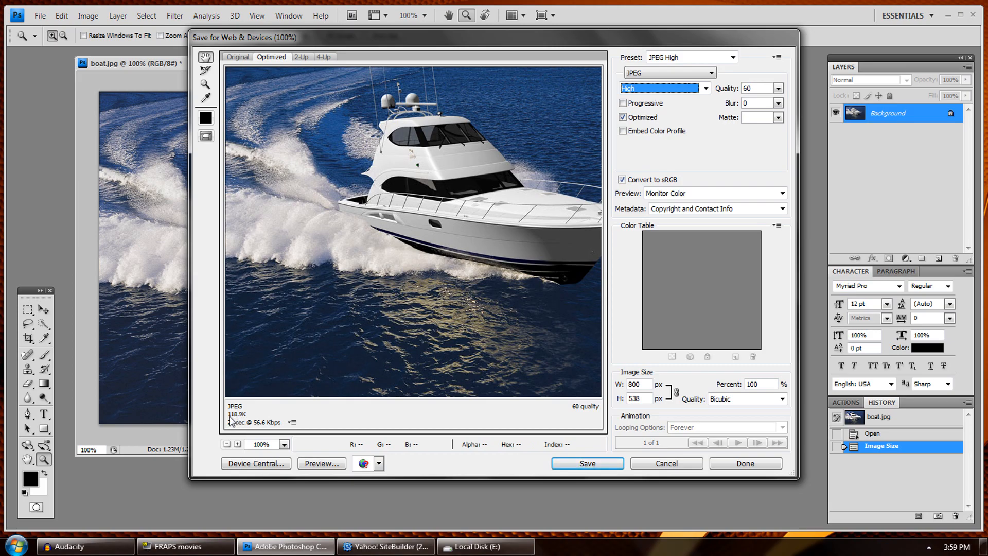
# - Set the JPEG export quality to Maximum and examine the boat preview and estimated file size
pyautogui.click(703, 91)
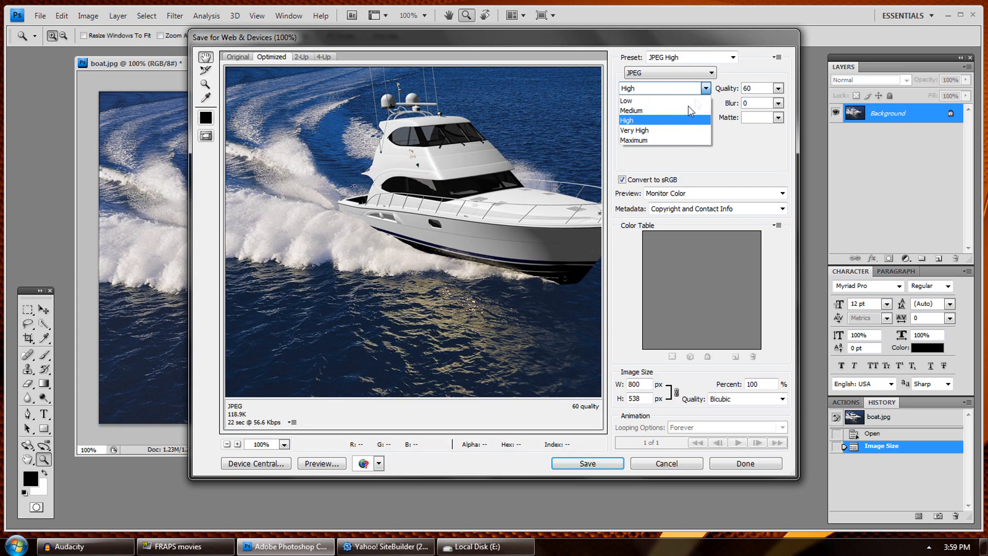
pyautogui.click(661, 140)
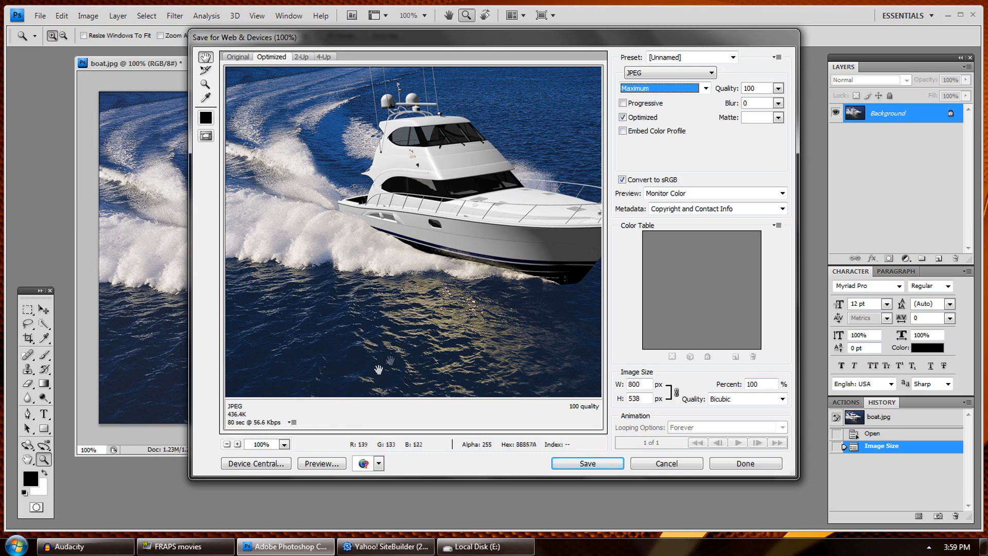
pyautogui.moveTo(482, 338); pyautogui.dragTo(538, 342)
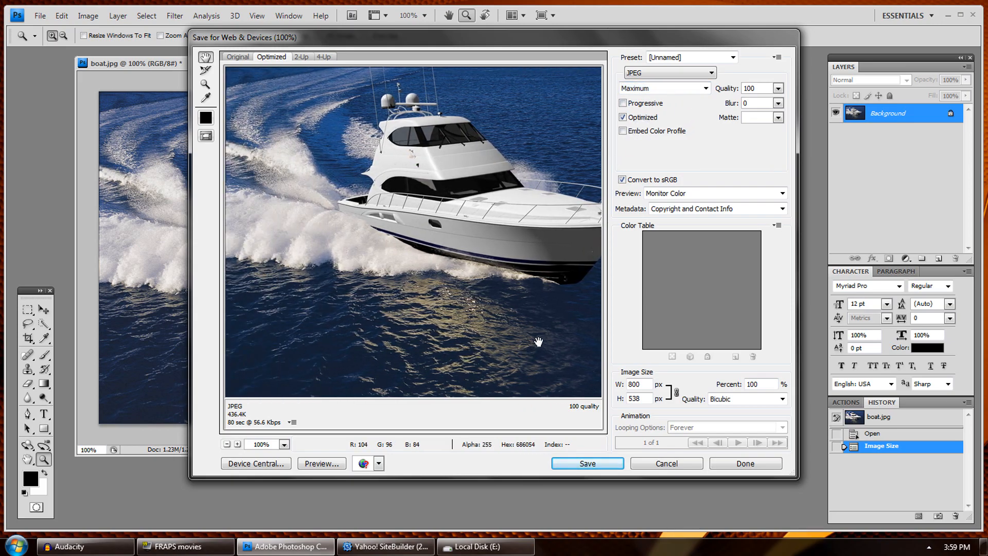
# - Set the JPEG export quality to Low and examine the compression in the water at 300% zoom
pyautogui.click(684, 89)
pyautogui.click(653, 101)
pyautogui.moveTo(439, 331); pyautogui.dragTo(419, 342)
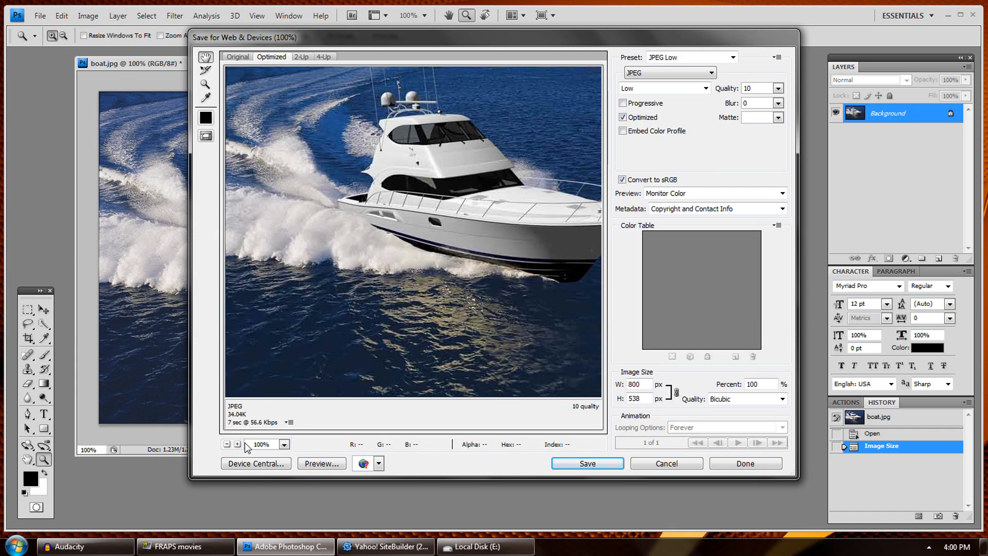
pyautogui.click(238, 444)
pyautogui.moveTo(289, 380); pyautogui.dragTo(447, 126)
pyautogui.moveTo(399, 304); pyautogui.dragTo(444, 281)
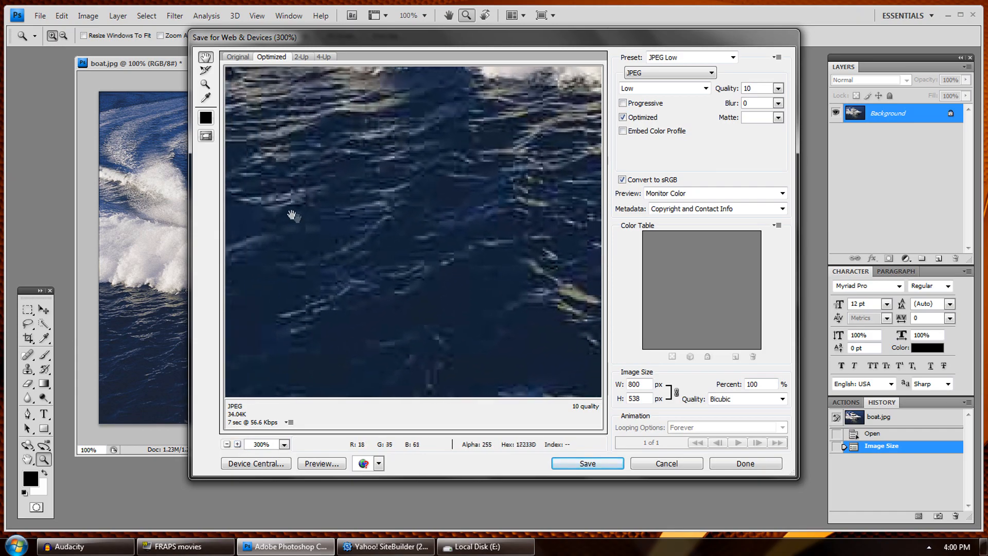
# - Set the JPEG export quality to Medium and examine the compression in the enlarged water area
pyautogui.click(698, 92)
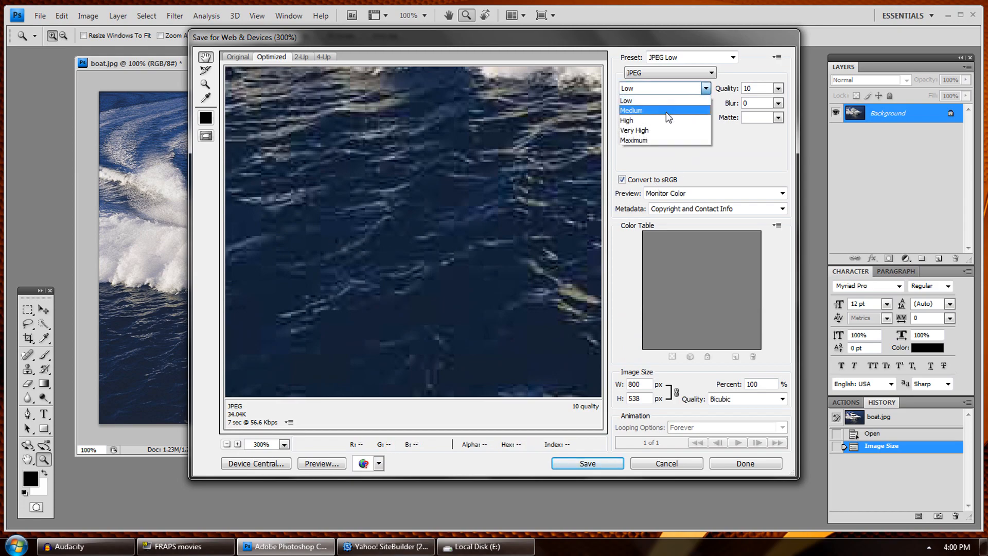
pyautogui.click(669, 108)
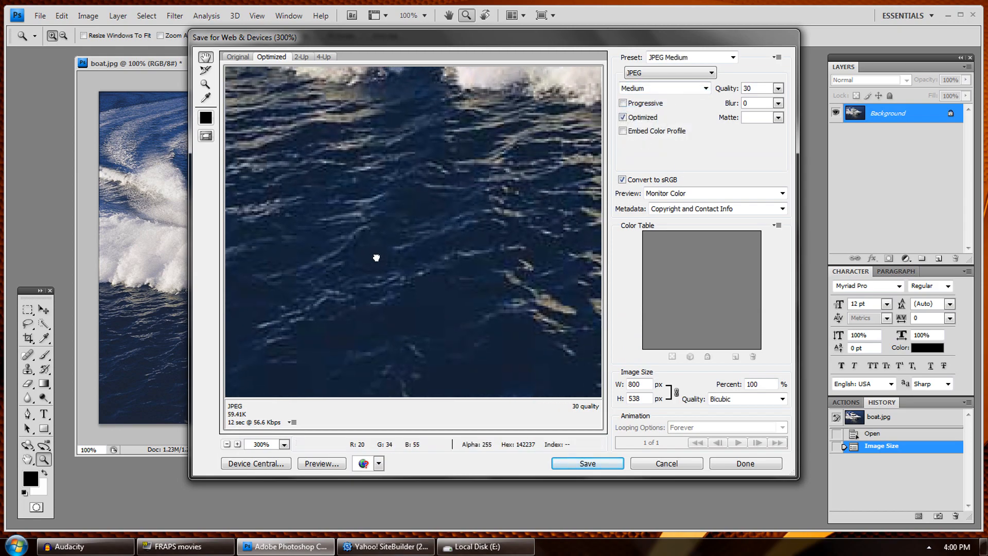
pyautogui.moveTo(326, 359); pyautogui.dragTo(345, 271)
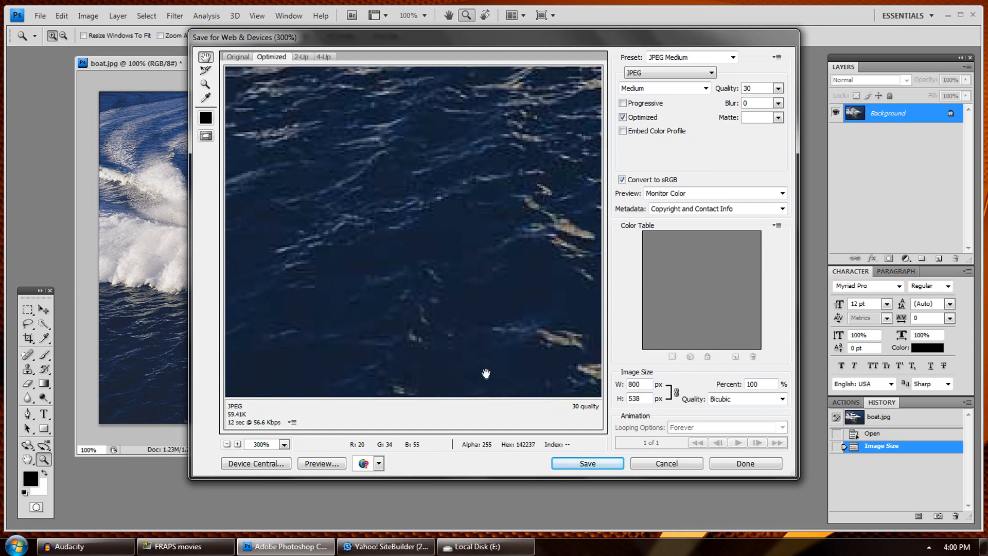
# - Set the JPEG export quality to High and compare the water at 300% with the boat at 100% zoom
pyautogui.click(694, 91)
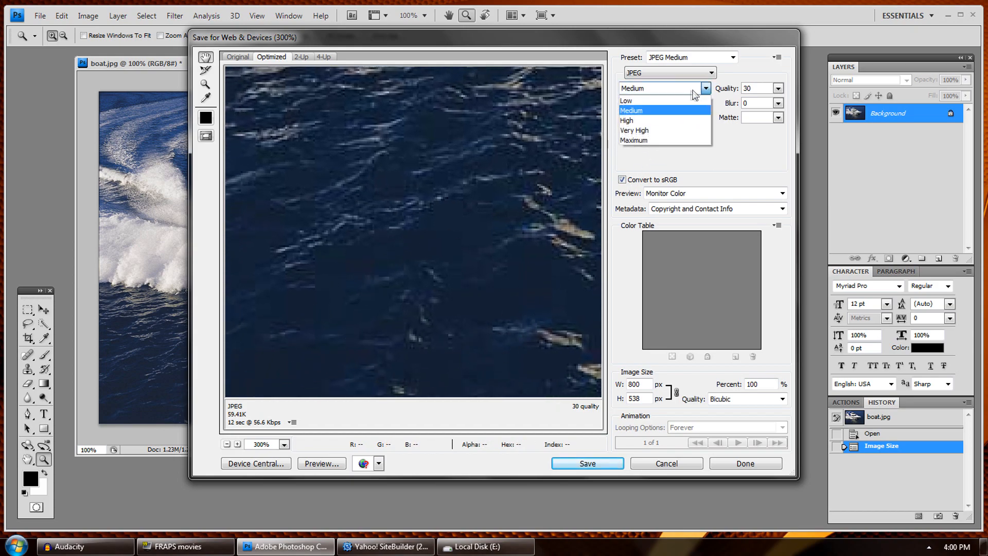
pyautogui.click(644, 121)
pyautogui.moveTo(443, 302)
pyautogui.mouseDown()
pyautogui.moveTo(386, 293)
pyautogui.moveTo(443, 293)
pyautogui.mouseUp()
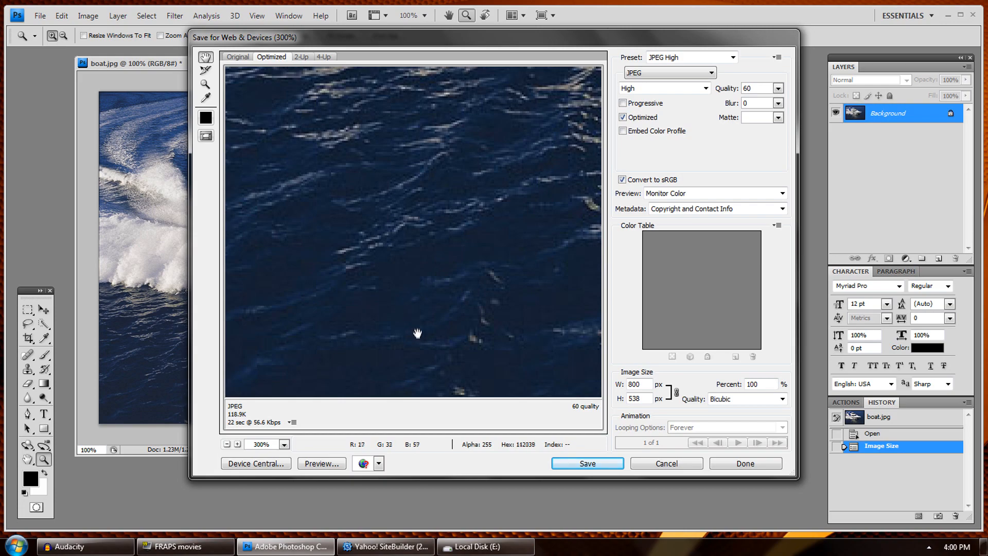
pyautogui.moveTo(530, 251); pyautogui.dragTo(467, 286)
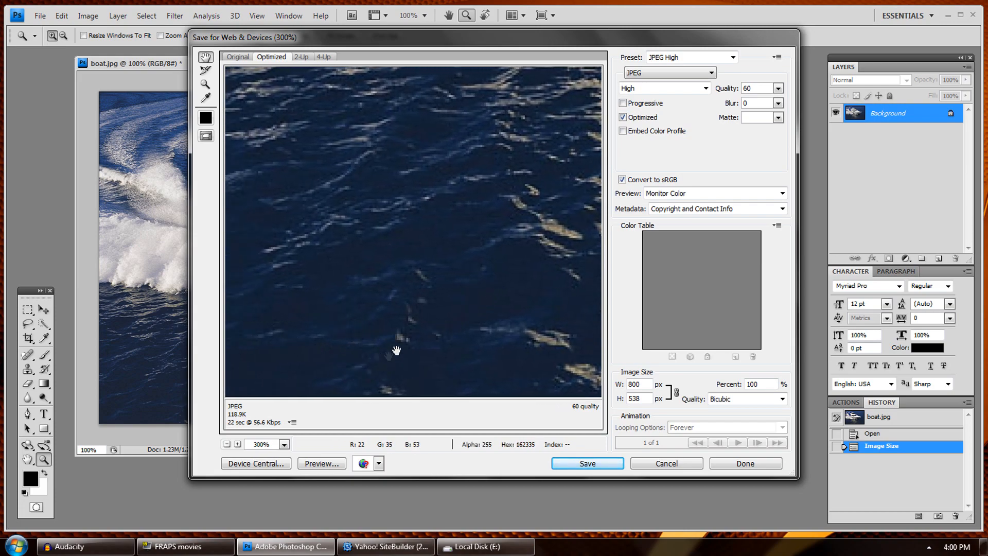
pyautogui.moveTo(442, 237); pyautogui.dragTo(431, 248)
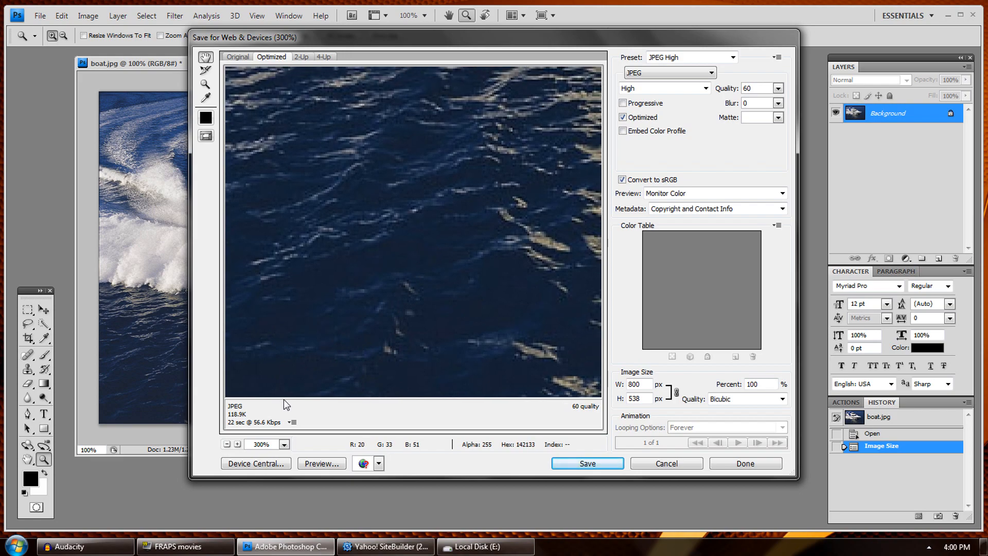
pyautogui.click(227, 443)
pyautogui.click(227, 443)
pyautogui.moveTo(448, 349); pyautogui.dragTo(411, 276)
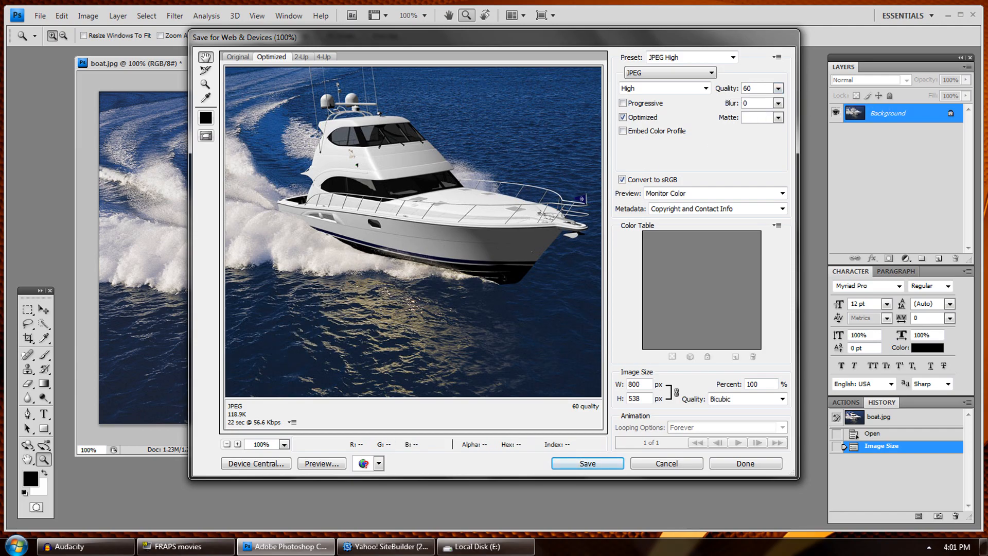
# - Lower the JPEG export quality value to 50 and examine the boat preview
pyautogui.click(779, 89)
pyautogui.moveTo(751, 104); pyautogui.dragTo(751, 105)
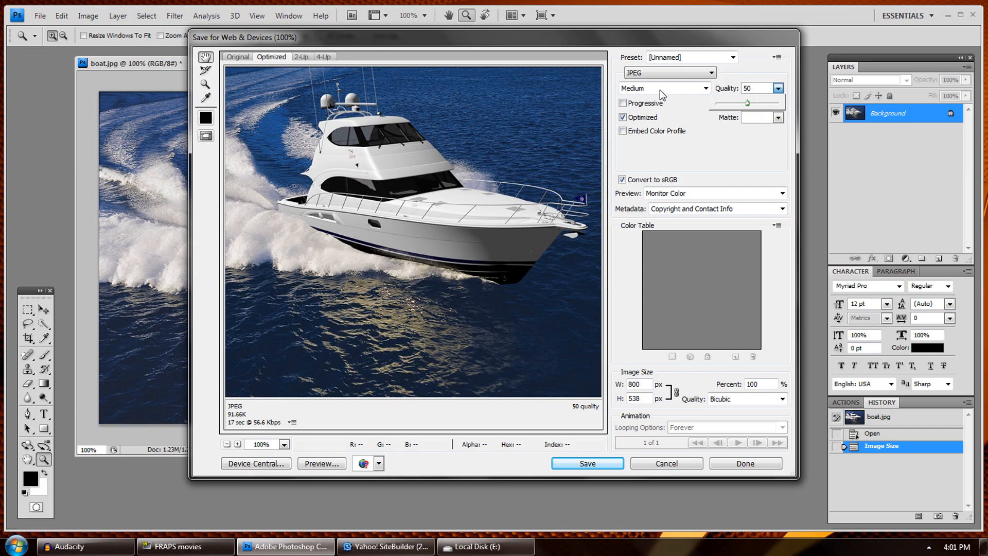
pyautogui.moveTo(367, 310); pyautogui.dragTo(393, 291)
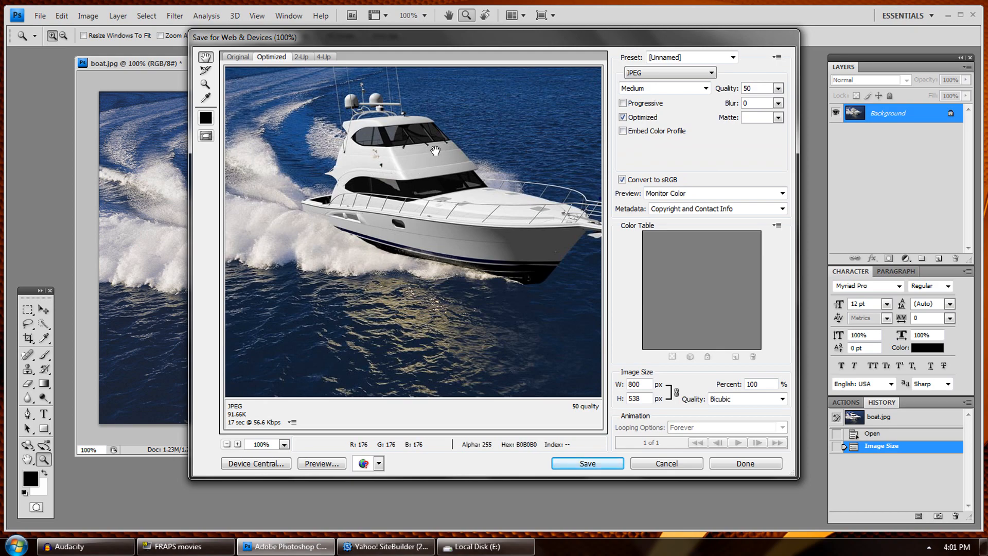
# - Set the JPEG export quality to High and save the optimized image to the desktop as "boat1"
pyautogui.click(706, 88)
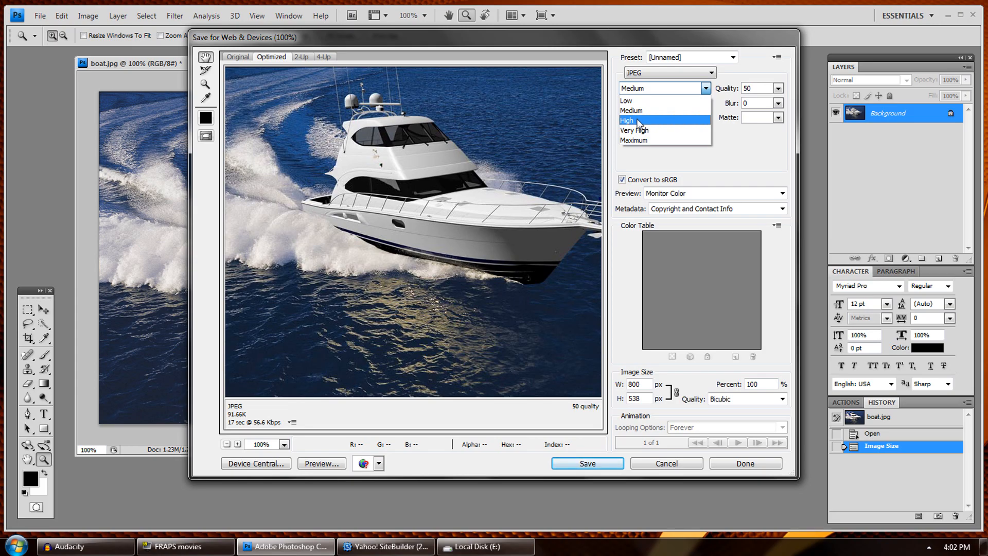
pyautogui.click(637, 120)
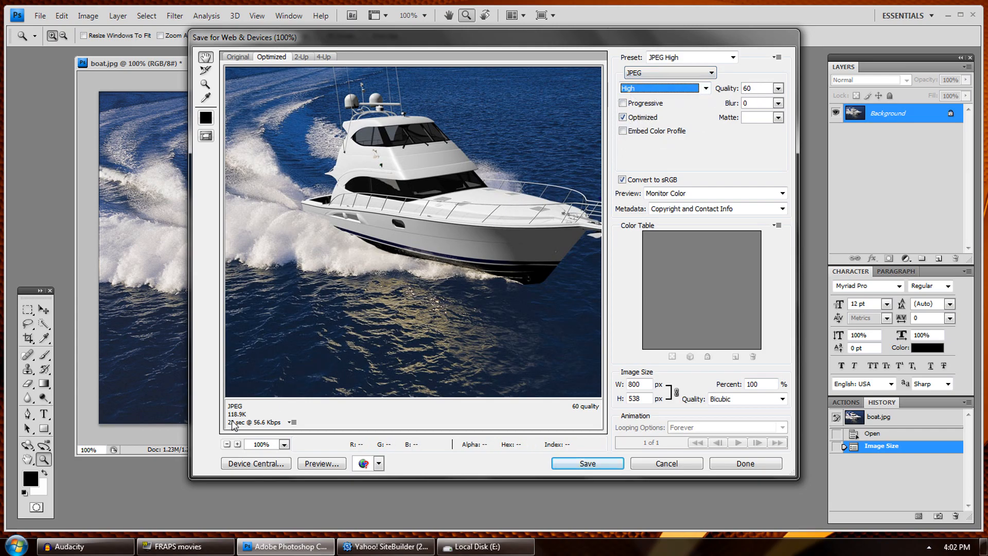
pyautogui.click(587, 463)
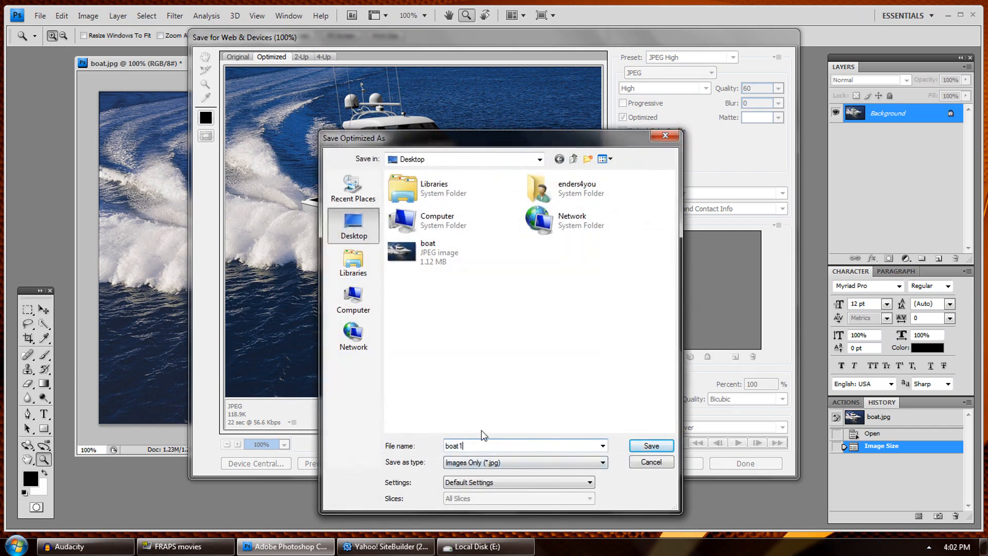
pyautogui.write('1')
pyautogui.click(651, 450)
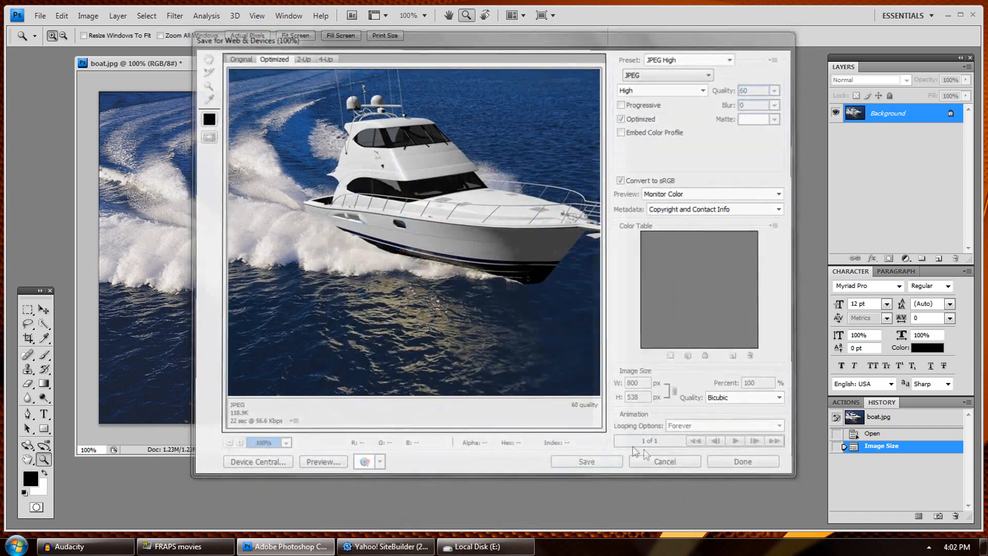
# - Switch to Yahoo! SiteBuilder and open the Demo site's index.html home page
pyautogui.moveTo(415, 64); pyautogui.dragTo(439, 68)
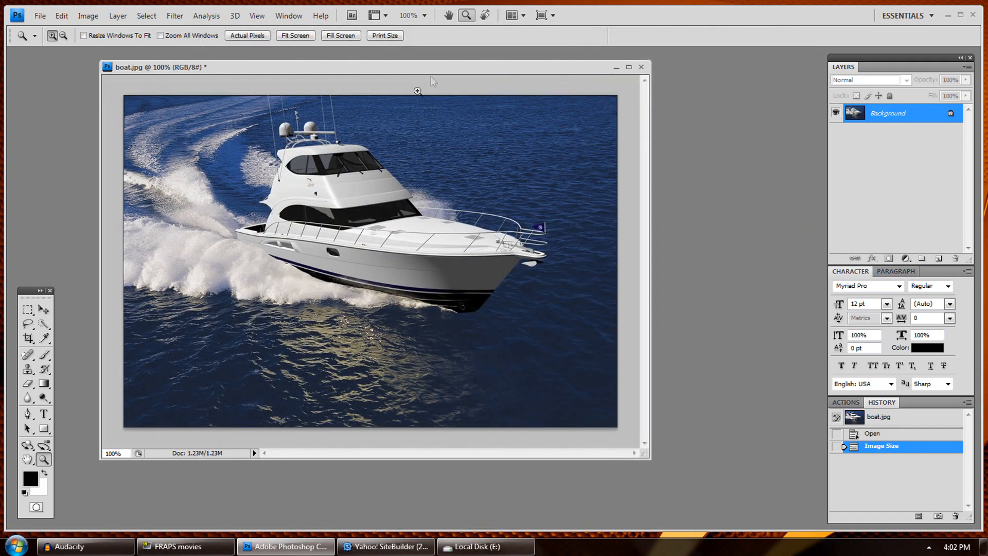
pyautogui.moveTo(193, 75); pyautogui.dragTo(214, 84)
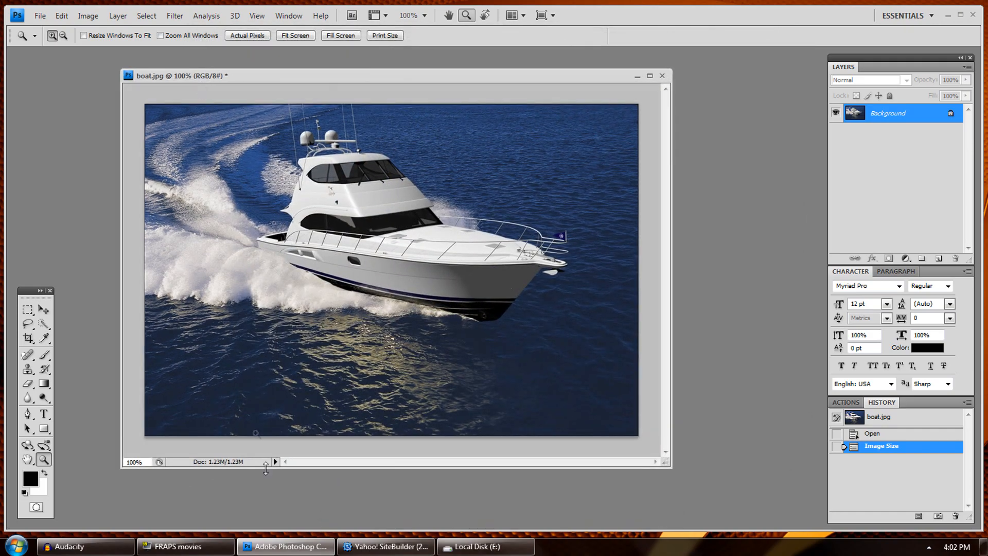
pyautogui.click(386, 546)
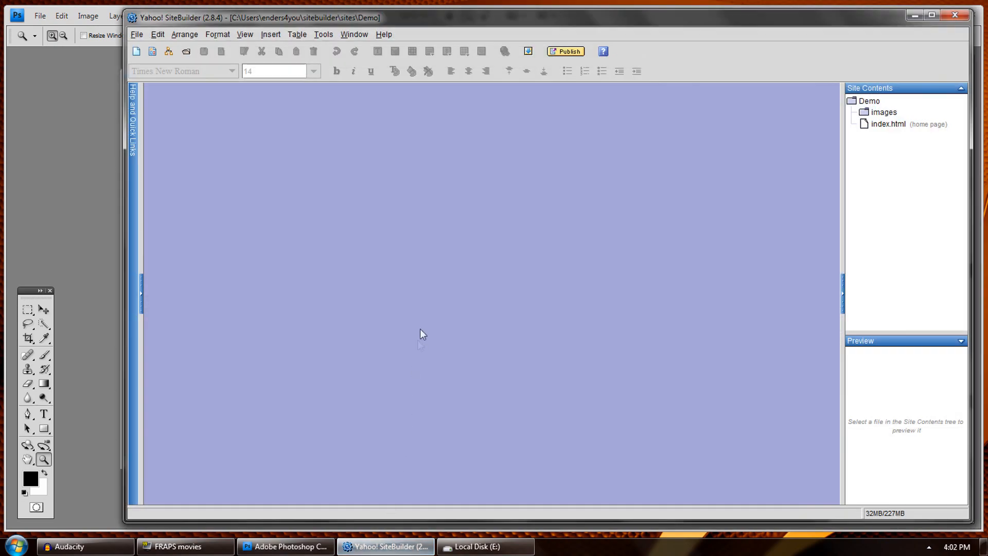
pyautogui.doubleClick(890, 129)
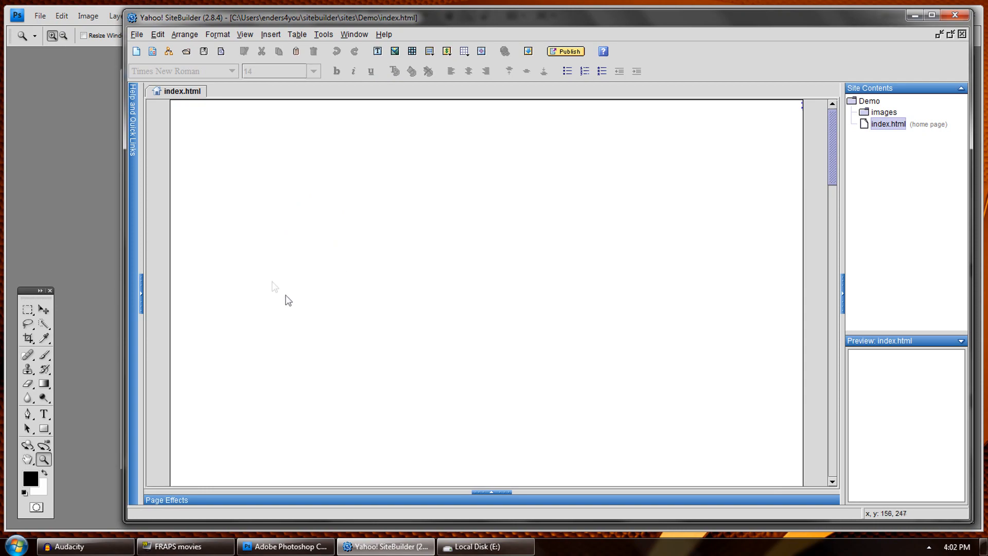
# - Insert a text box on the home page, enlarge it, and move it toward the page's upper-left area
pyautogui.click(377, 51)
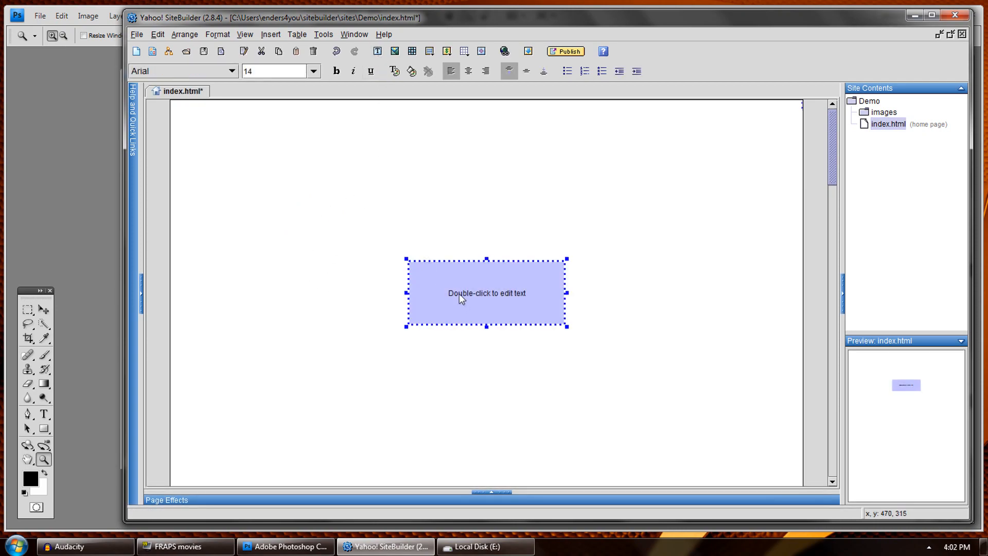
pyautogui.moveTo(460, 295); pyautogui.dragTo(376, 257)
pyautogui.moveTo(470, 282); pyautogui.dragTo(475, 325)
pyautogui.moveTo(400, 313); pyautogui.dragTo(370, 317)
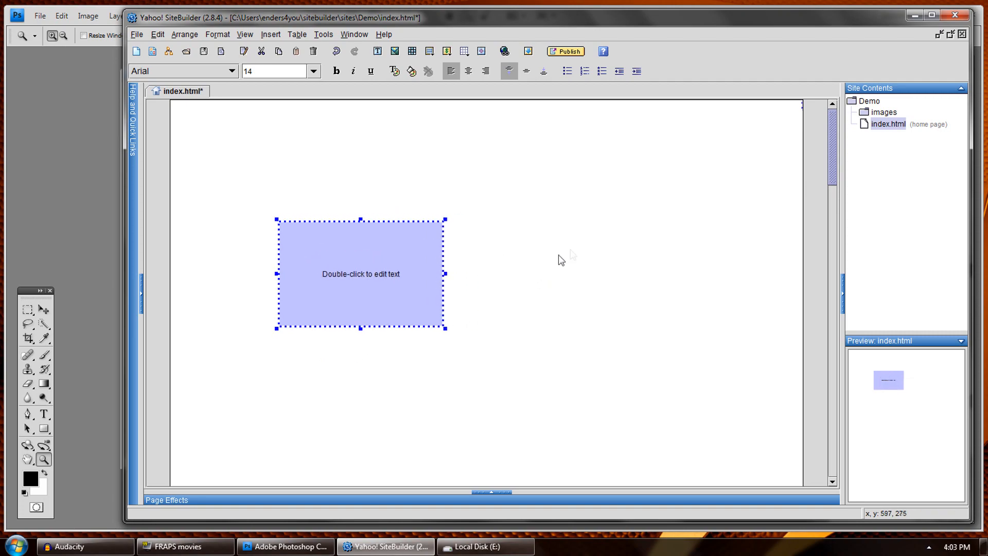
pyautogui.moveTo(352, 257); pyautogui.dragTo(315, 225)
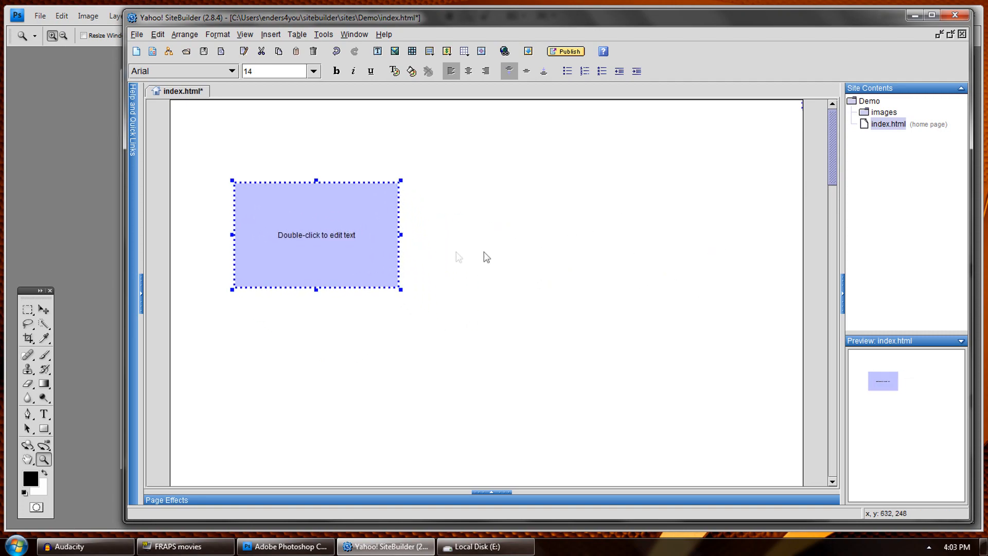
# - Inspect the coordinates in the text box's properties without changing them, and delete the text box
pyautogui.rightClick(339, 227)
pyautogui.click(357, 237)
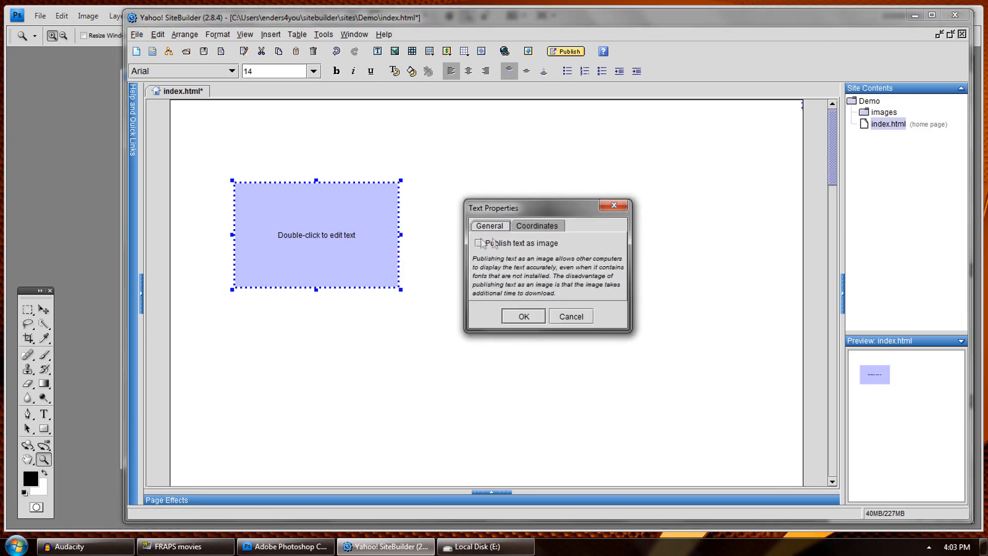
pyautogui.click(537, 226)
pyautogui.click(582, 242)
pyautogui.press('Tab')
pyautogui.click(574, 320)
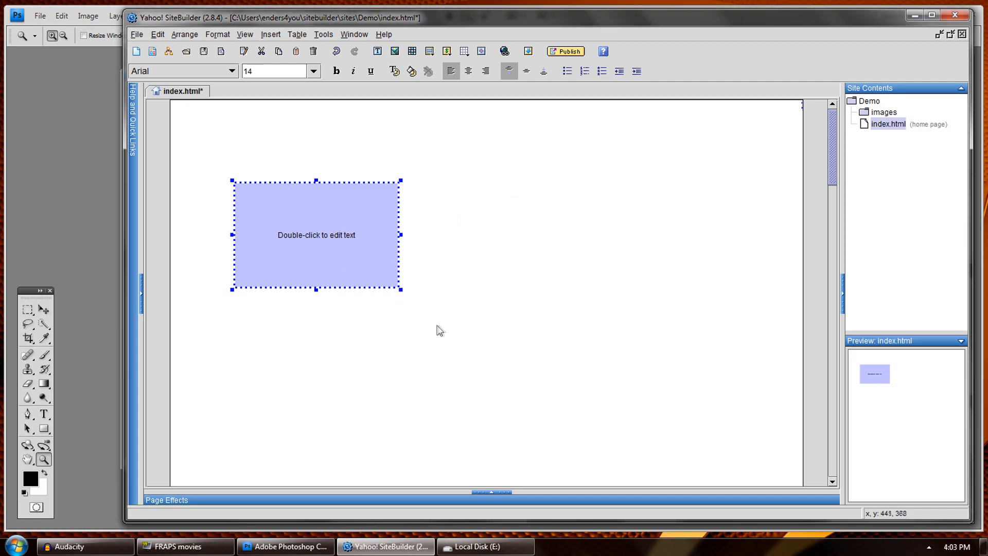
pyautogui.press('Delete')
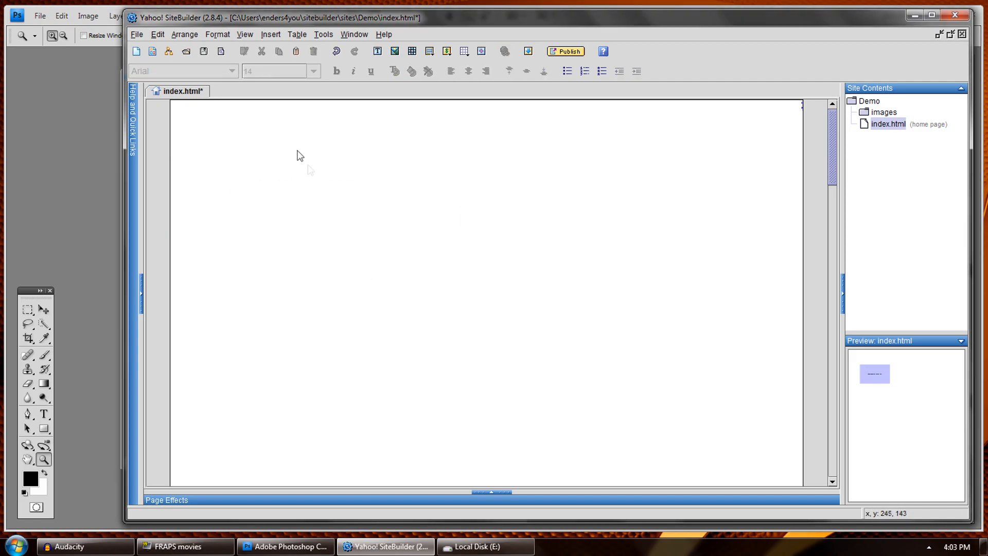
# - Switch to Photoshop, resize the boat image to a width of 200 pixels, and shrink its document window around it
pyautogui.click(110, 95)
pyautogui.moveTo(200, 77); pyautogui.dragTo(190, 79)
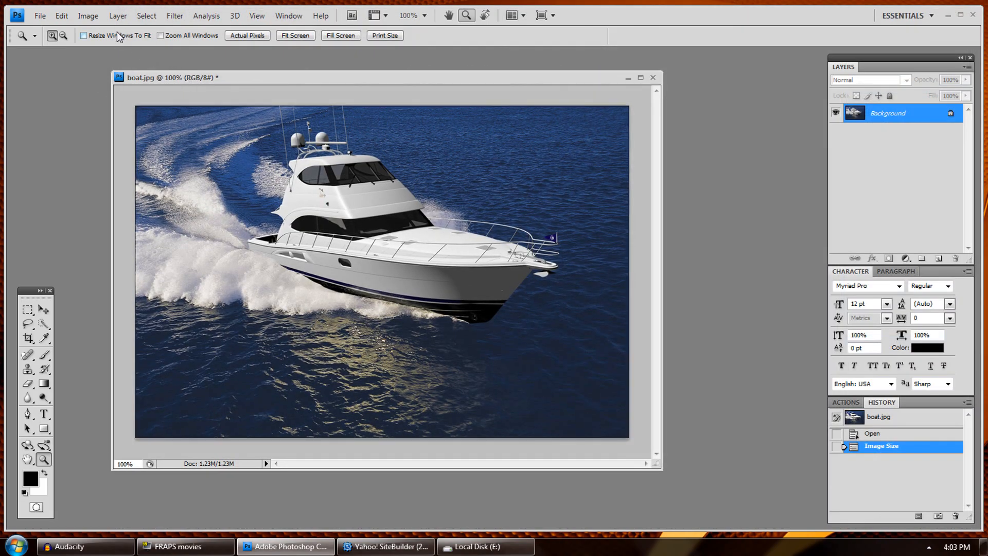
pyautogui.click(88, 16)
pyautogui.click(117, 105)
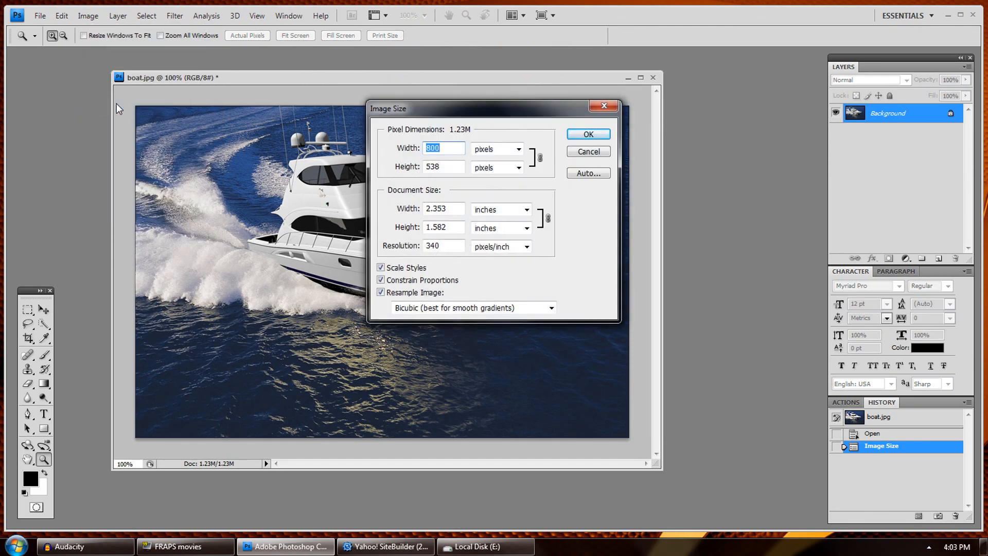
pyautogui.write('200')
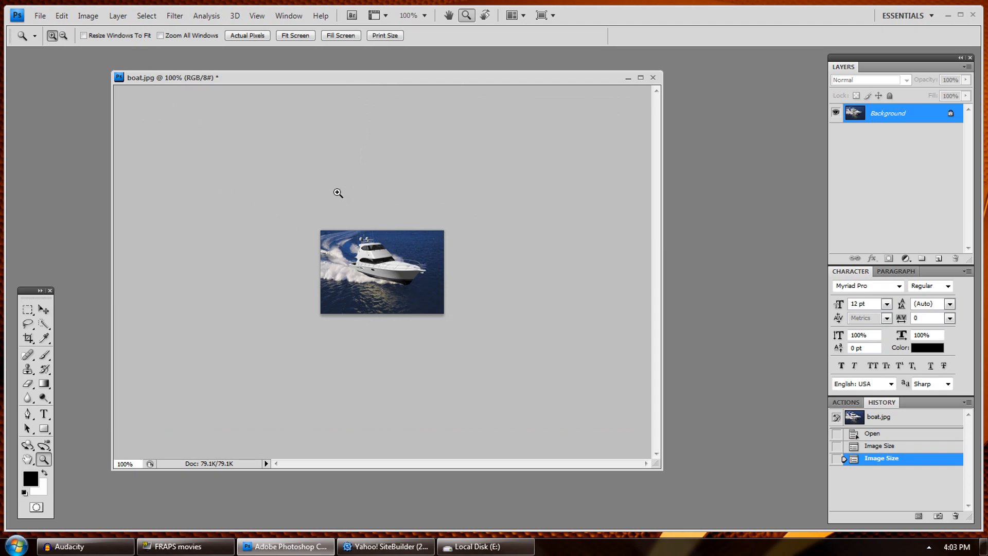
pyautogui.moveTo(662, 470); pyautogui.dragTo(339, 249)
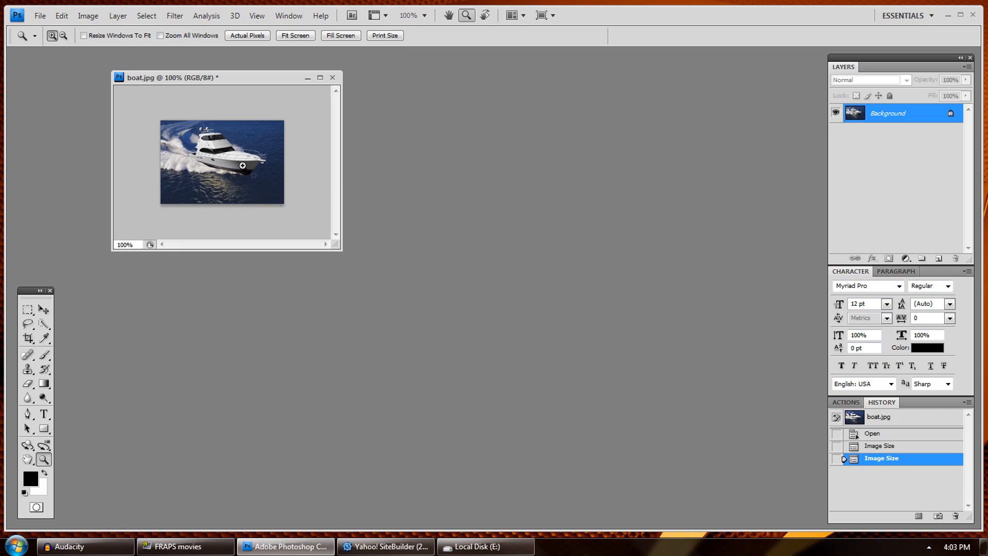
# - Start a Save for Web & Devices JPEG export, preview Medium quality, and set the quality to High
pyautogui.click(40, 16)
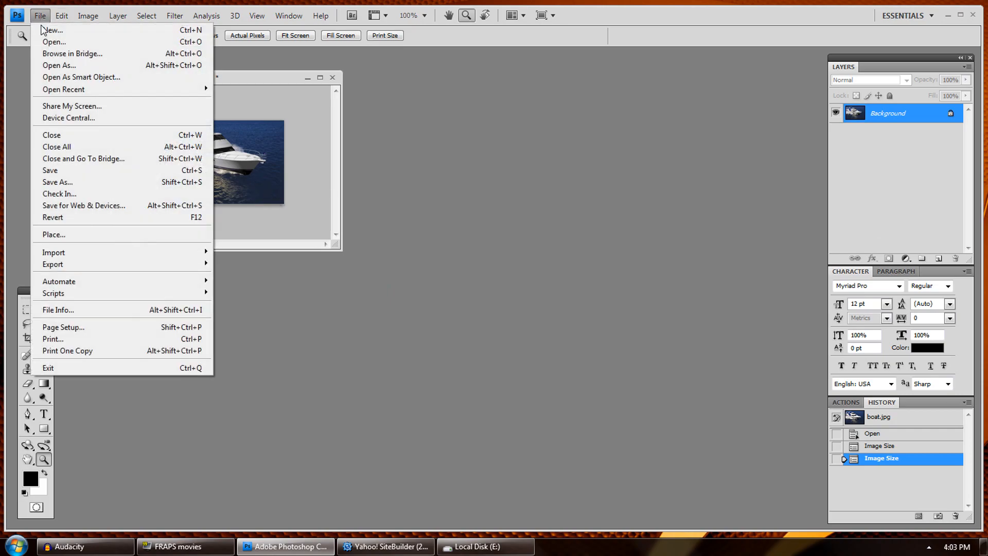
pyautogui.click(69, 205)
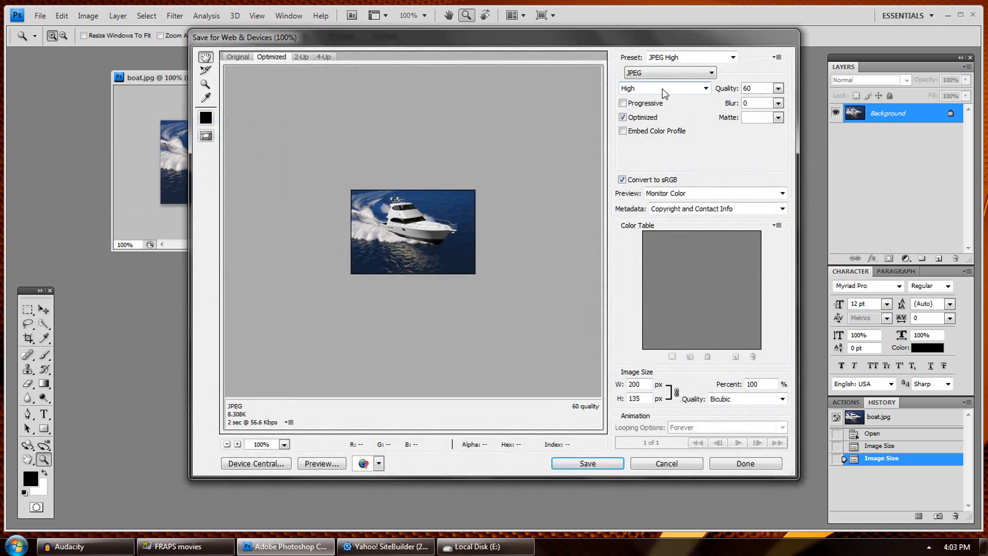
pyautogui.click(634, 90)
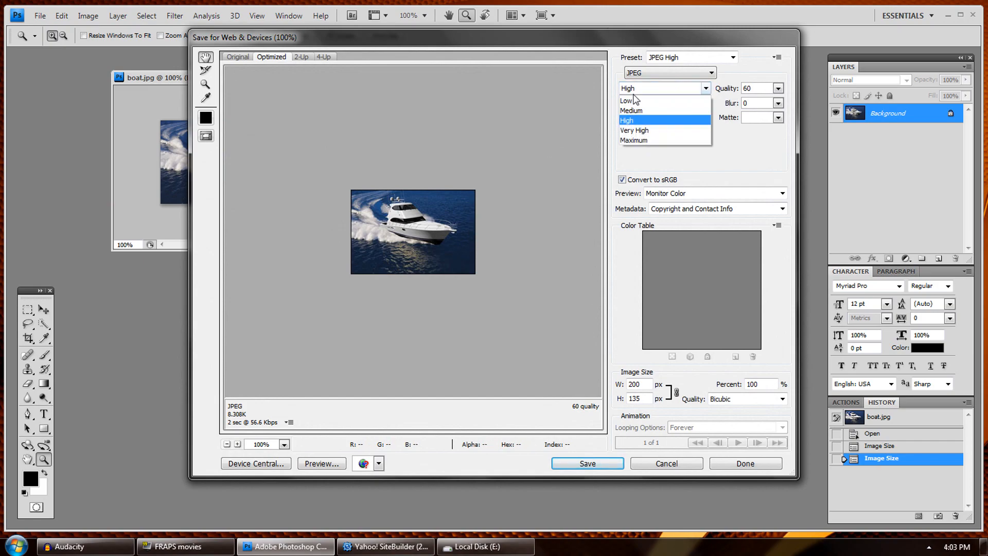
pyautogui.click(636, 111)
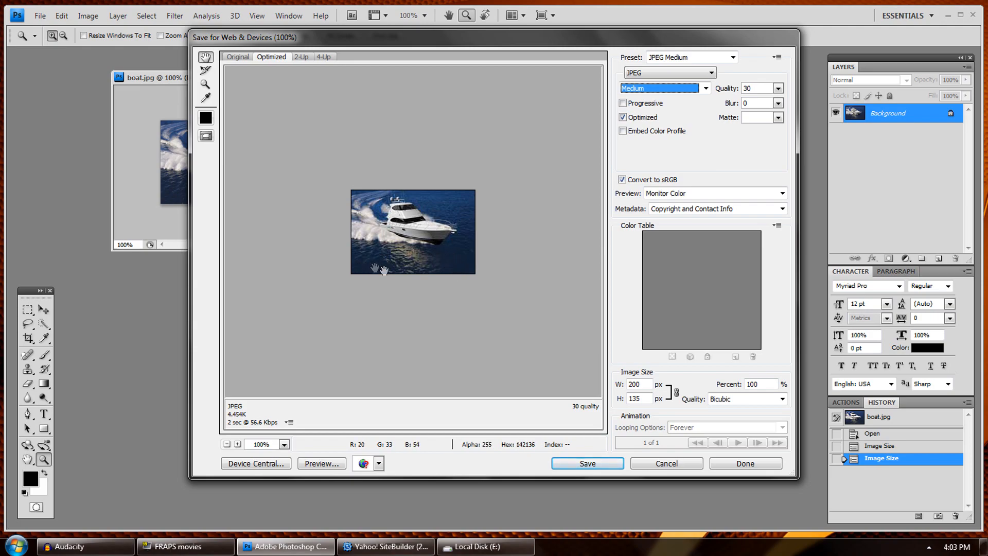
pyautogui.click(649, 88)
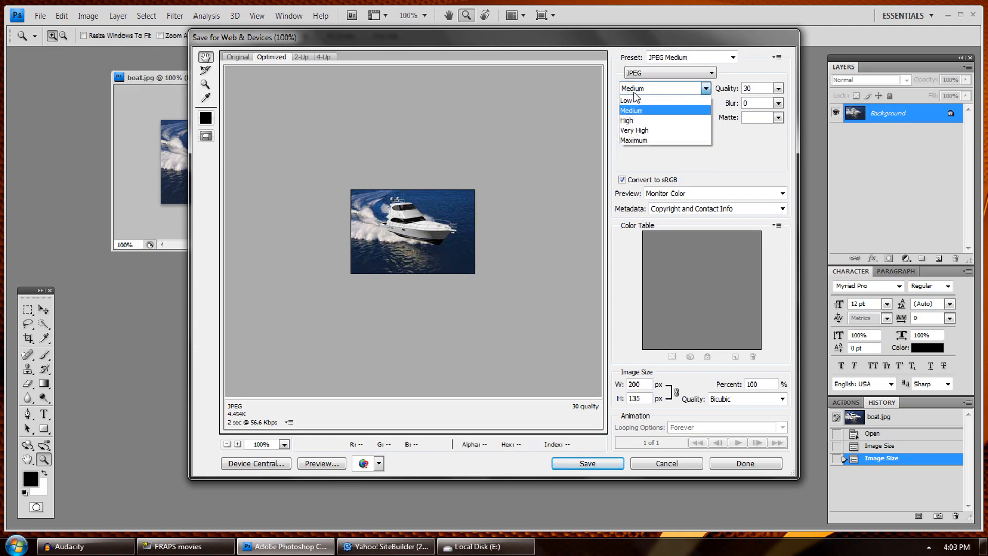
pyautogui.click(636, 122)
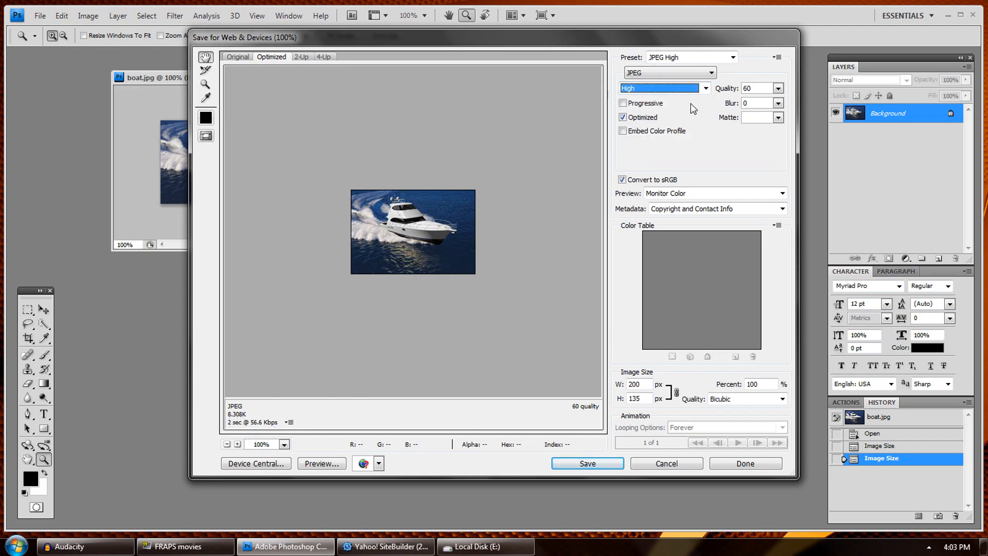
# - Save the optimized image to the desktop as "boat2"
pyautogui.click(568, 464)
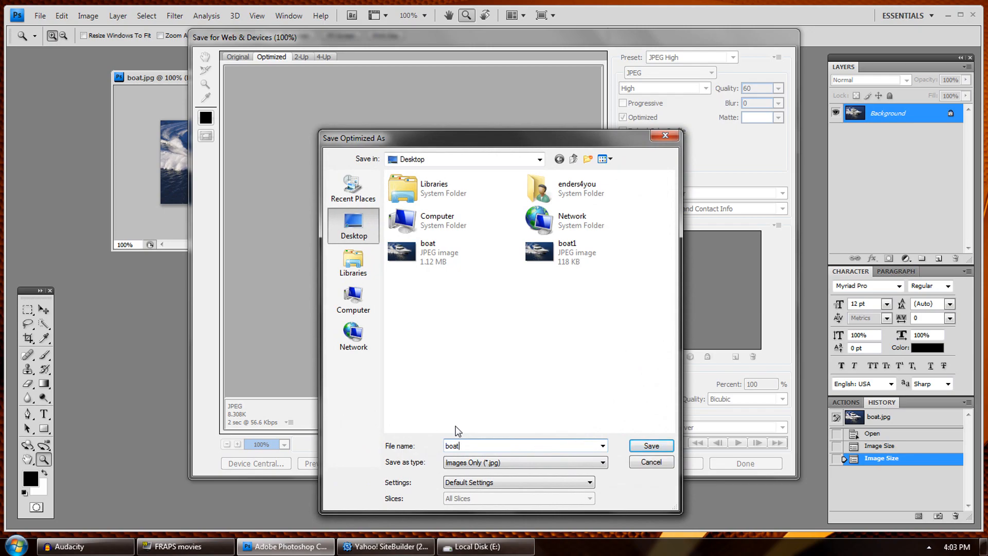
pyautogui.write('1')
pyautogui.click(651, 446)
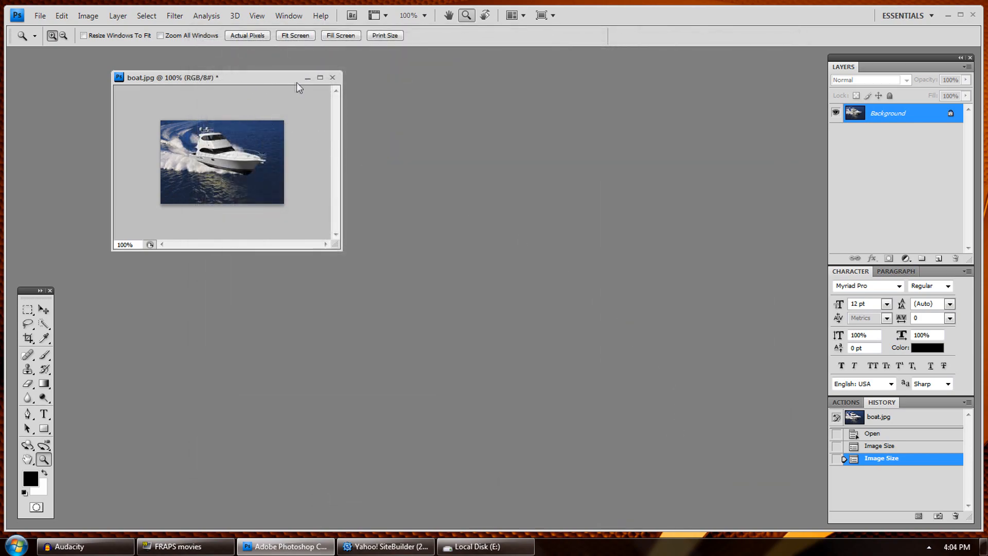
# - Close boat.jpg without saving the changes and exit Photoshop
pyautogui.click(333, 77)
pyautogui.click(488, 214)
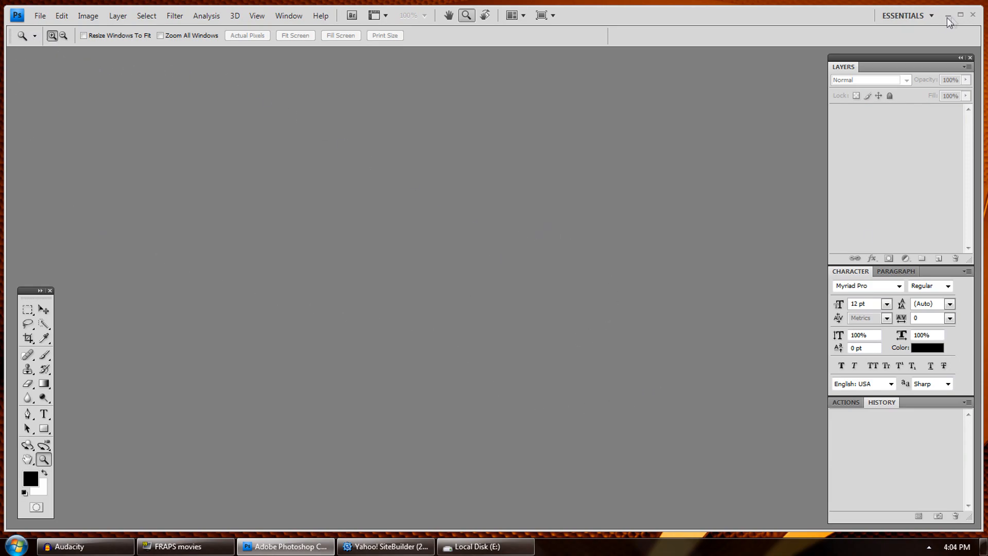
pyautogui.click(973, 14)
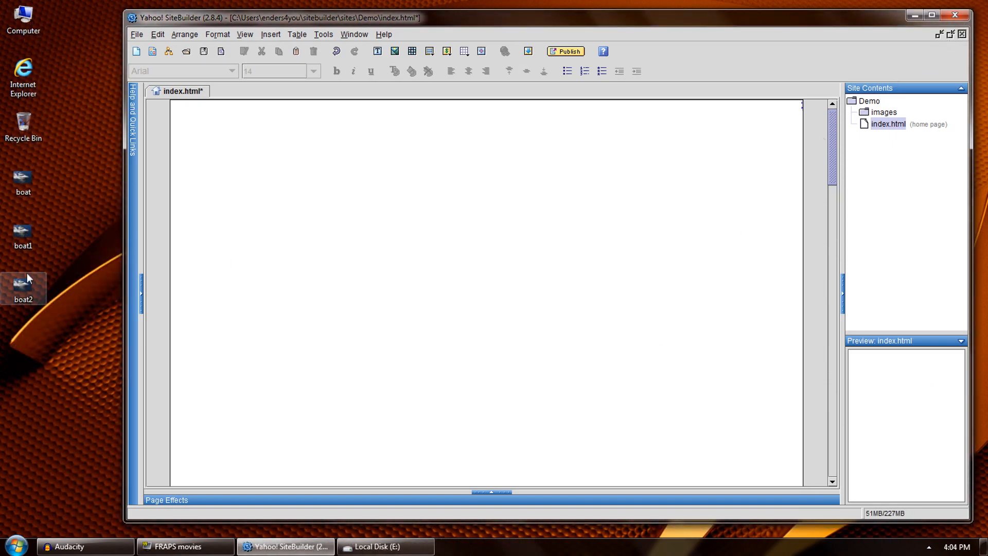
# - Place boat1 and boat2 from the desktop on the SiteBuilder home page and expand the site's images folder
pyautogui.moveTo(72, 242); pyautogui.dragTo(37, 303)
pyautogui.moveTo(24, 221); pyautogui.dragTo(311, 242)
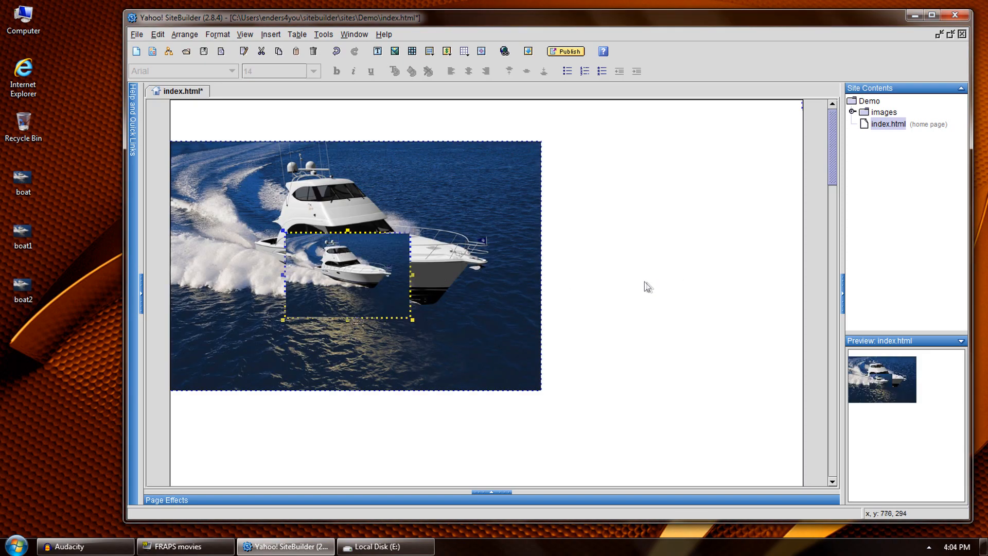
pyautogui.moveTo(462, 300); pyautogui.dragTo(577, 298)
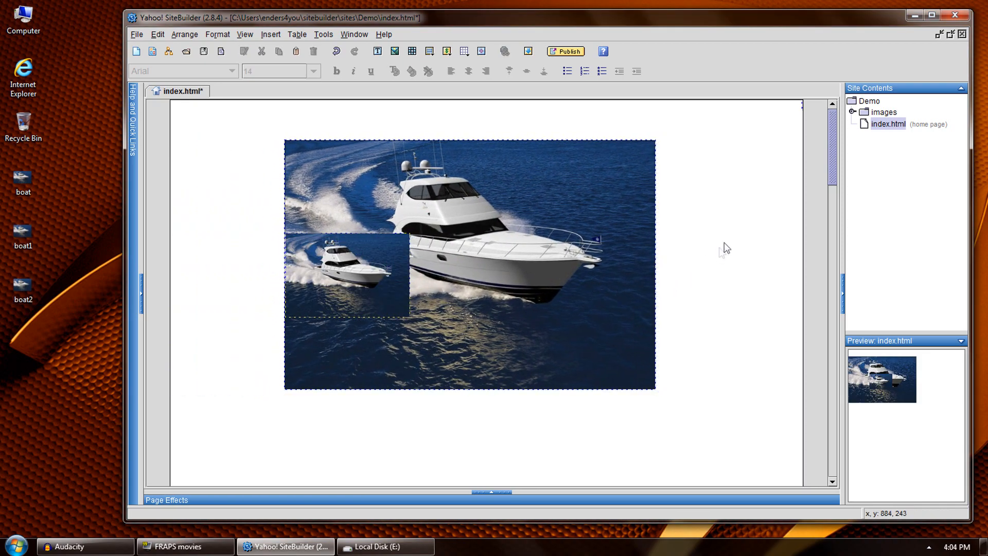
pyautogui.click(852, 113)
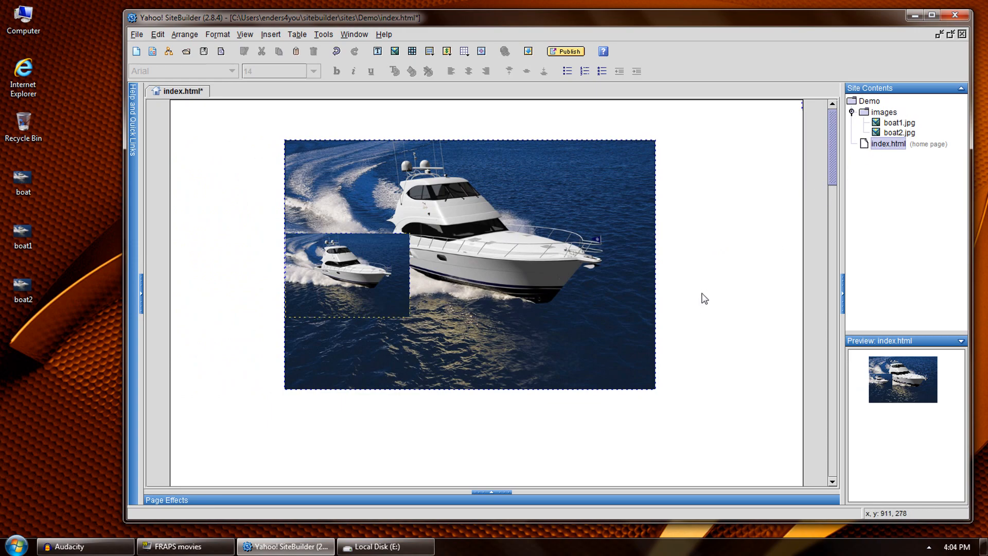
# - Delete the large boat picture from the page and move the small one toward the page's upper-left area
pyautogui.click(566, 297)
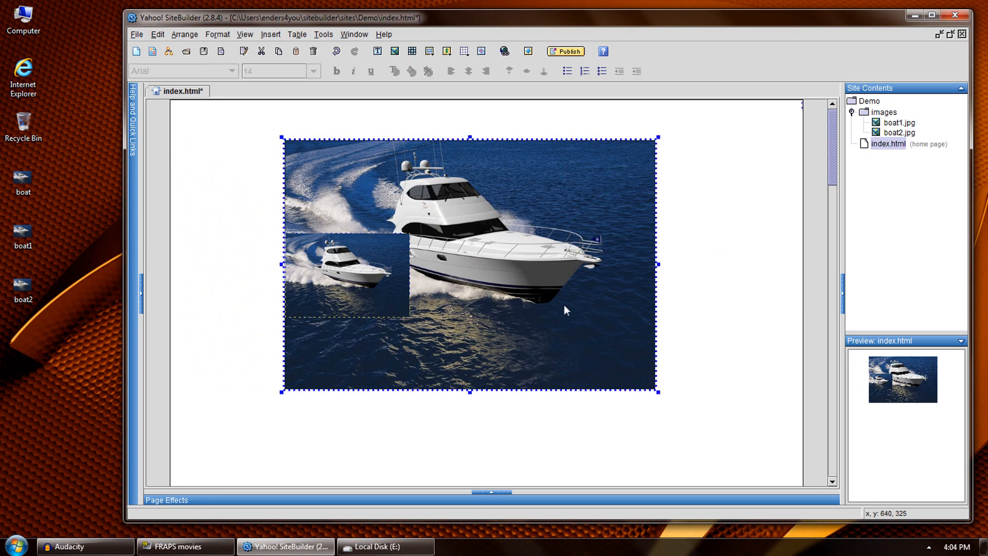
pyautogui.press('Delete')
pyautogui.moveTo(391, 297); pyautogui.dragTo(301, 202)
pyautogui.click(385, 233)
pyautogui.click(400, 225)
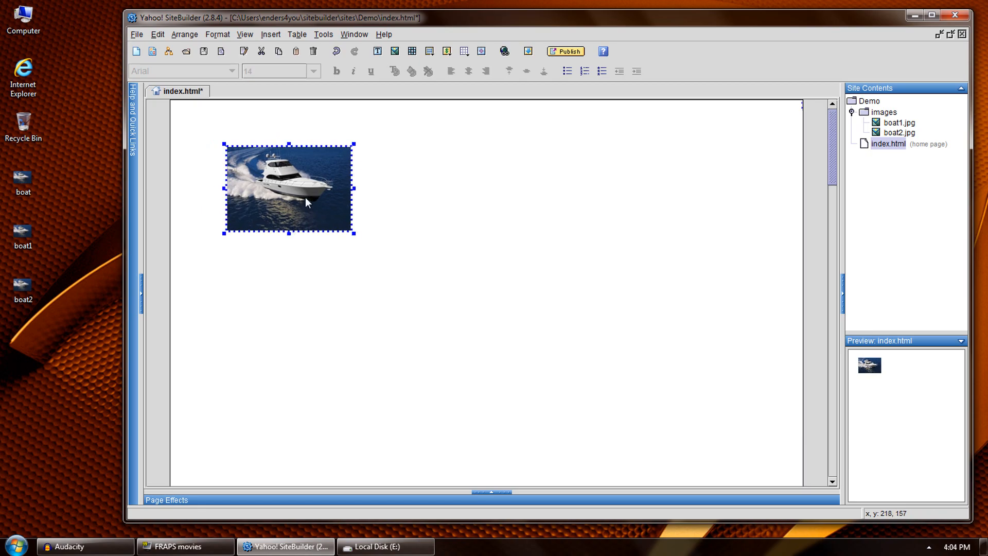
# - Link the small boat picture to images/boat1.jpg using the link type "A File on My Computer"
pyautogui.rightClick(305, 196)
pyautogui.click(474, 197)
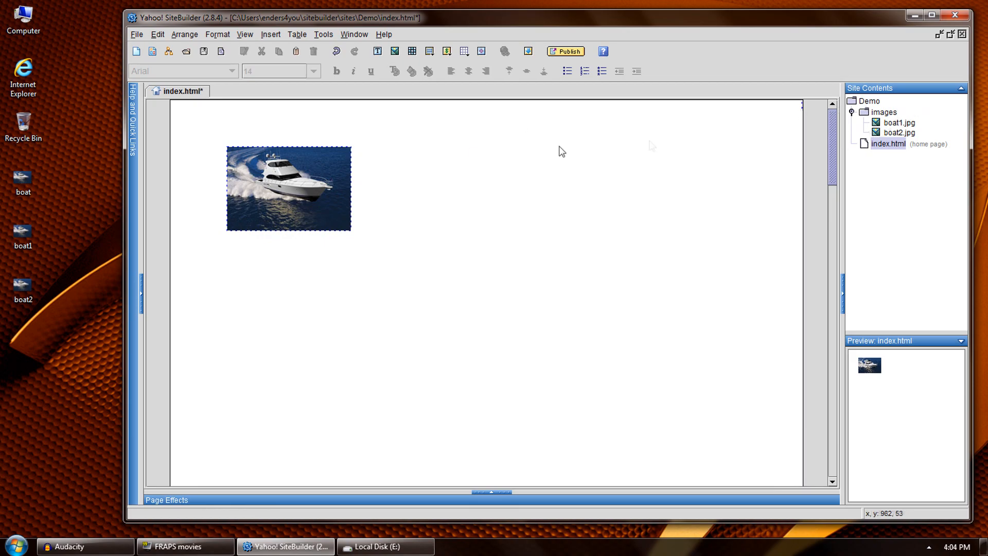
pyautogui.rightClick(268, 181)
pyautogui.click(285, 189)
pyautogui.click(525, 287)
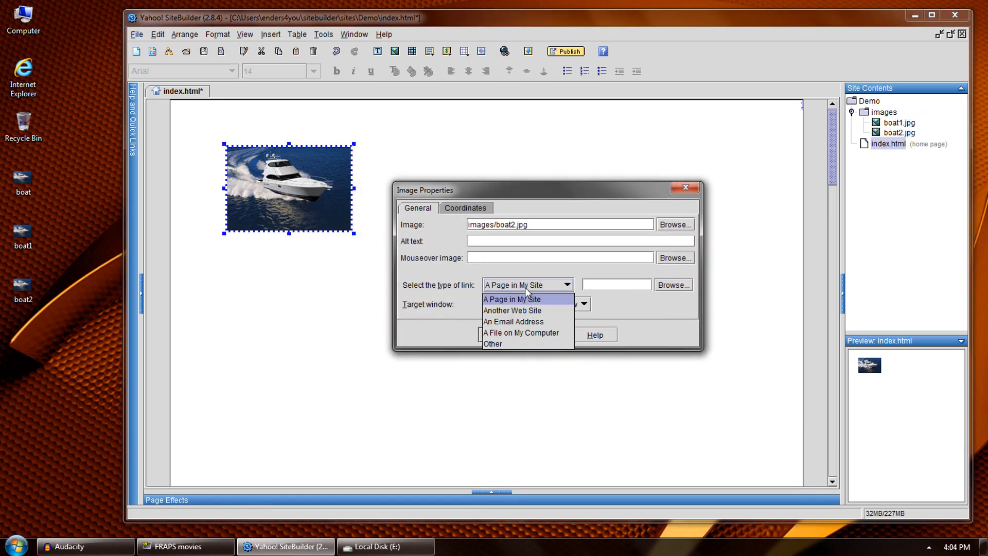
pyautogui.click(536, 333)
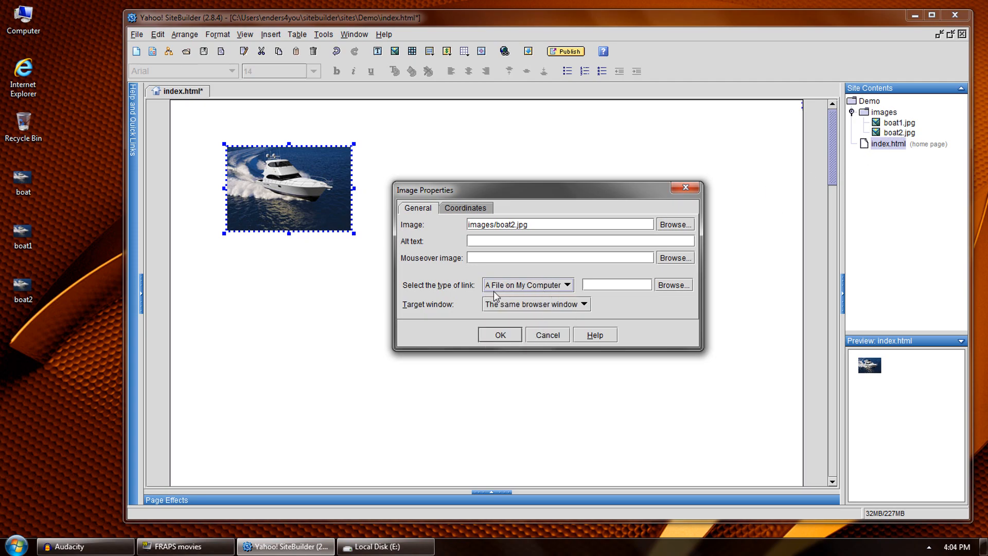
pyautogui.click(671, 284)
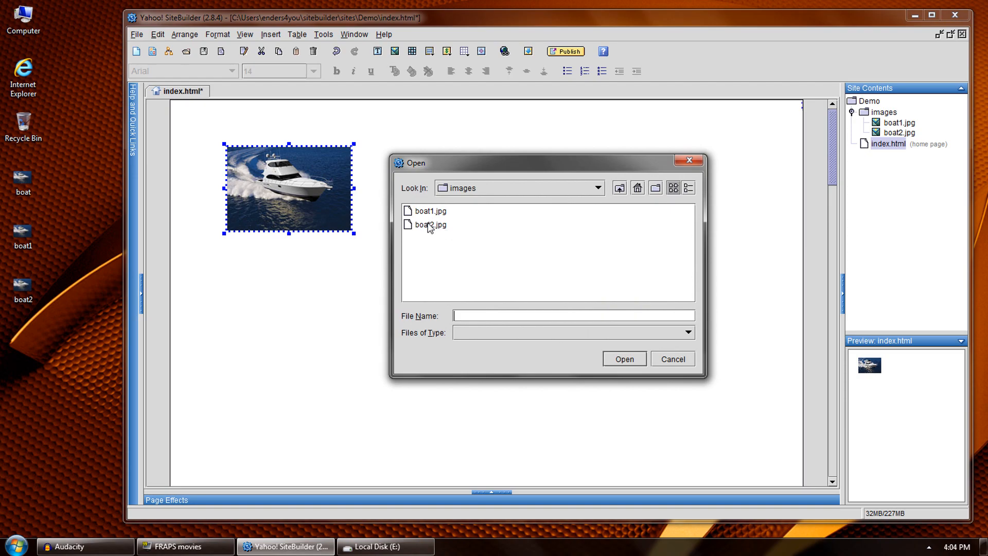
pyautogui.click(430, 211)
pyautogui.click(623, 359)
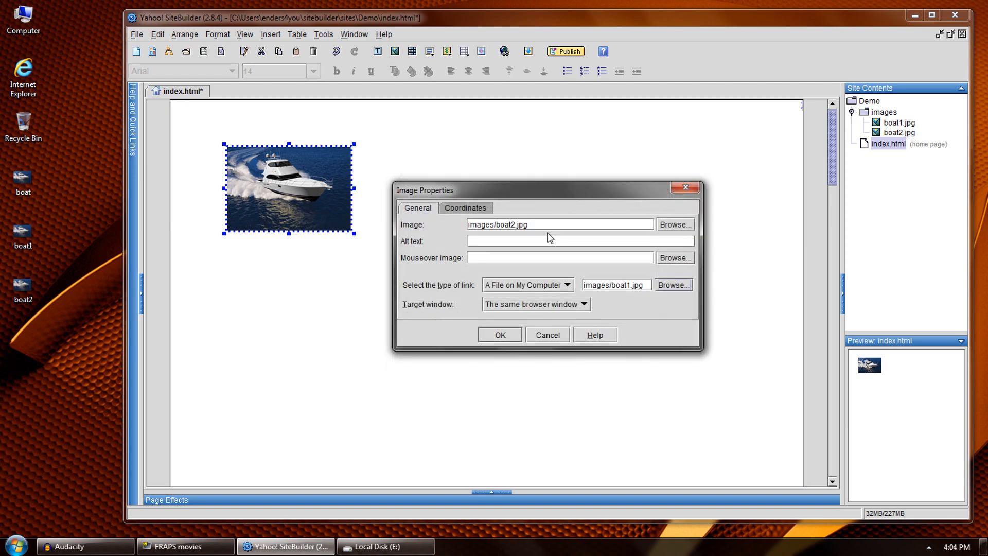
pyautogui.click(500, 335)
# - Save the home page and preview it in the browser
pyautogui.click(205, 52)
pyautogui.click(221, 53)
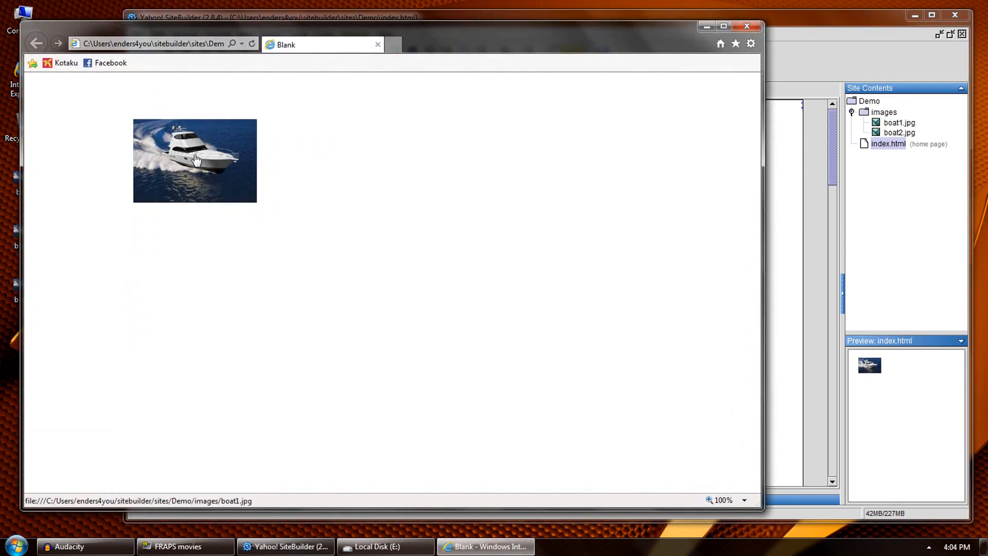
# - Test the thumbnail's link to the large boat image, returning to the page each time, and close the preview
pyautogui.click(233, 179)
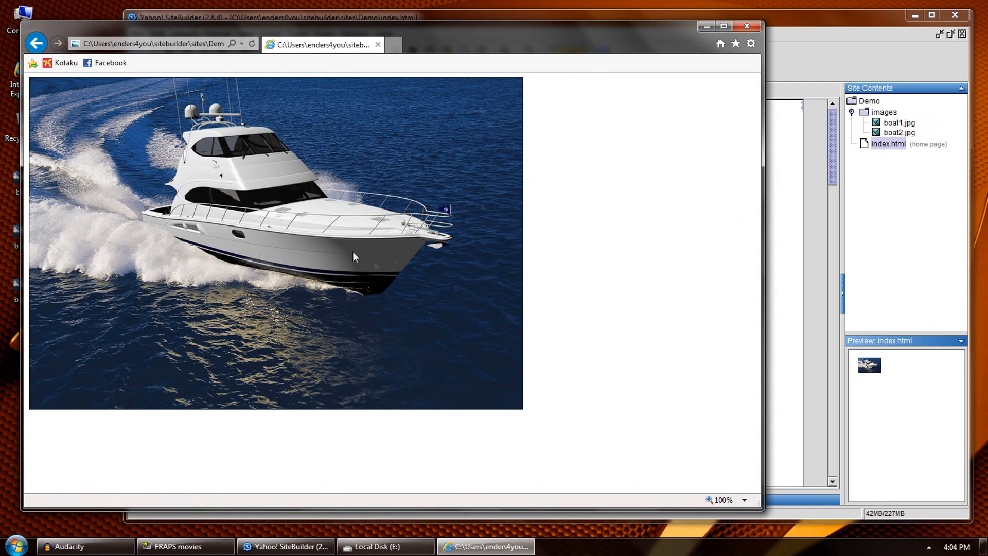
pyautogui.click(36, 43)
pyautogui.click(187, 166)
pyautogui.click(36, 43)
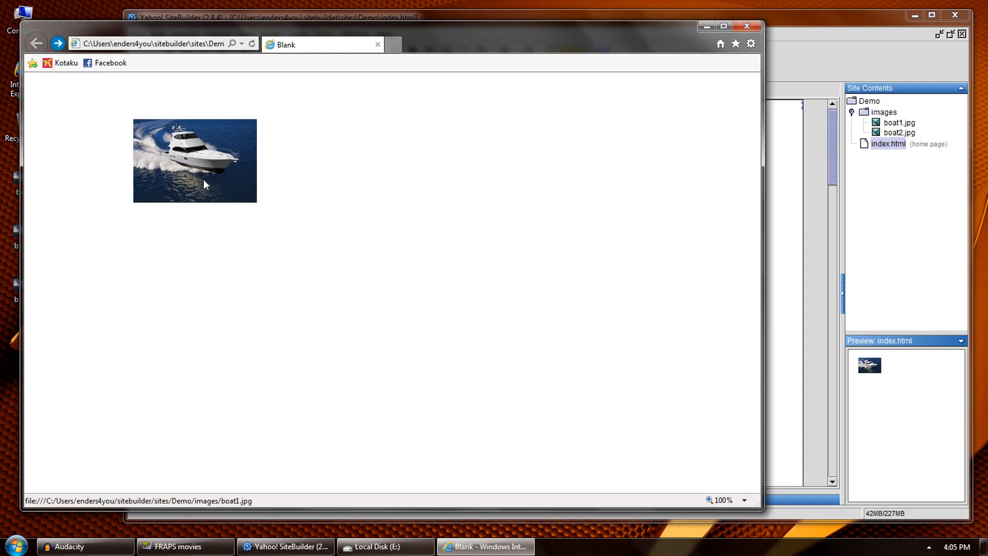
pyautogui.click(203, 182)
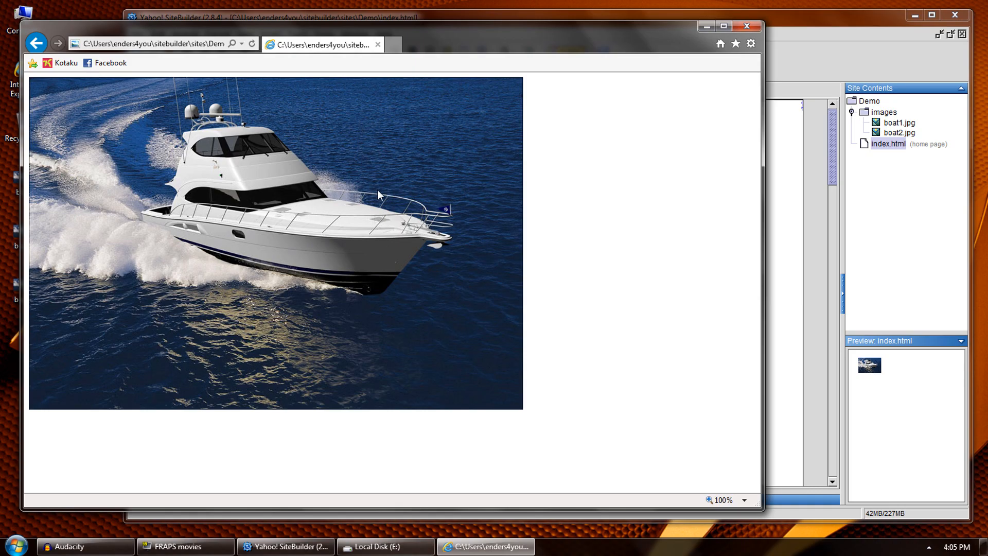
pyautogui.click(36, 44)
pyautogui.click(207, 173)
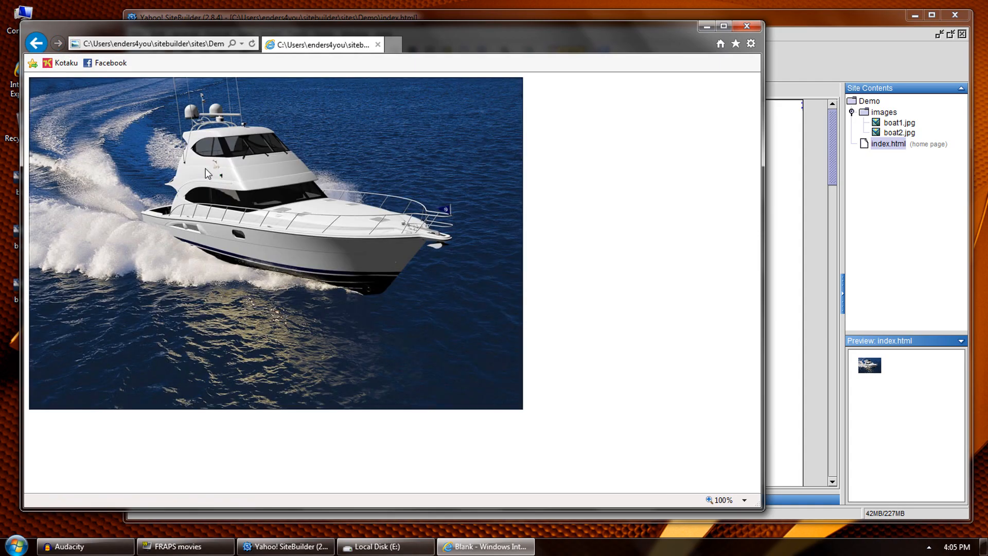
pyautogui.click(33, 44)
pyautogui.click(747, 26)
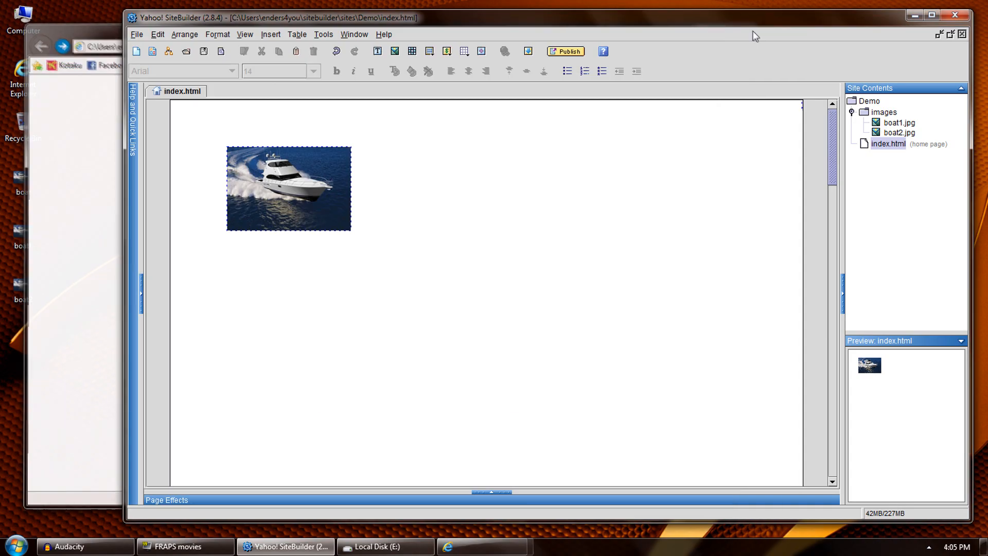
# - Set the target window of the boat thumbnail's link to "A new browser window"
pyautogui.rightClick(325, 188)
pyautogui.click(350, 194)
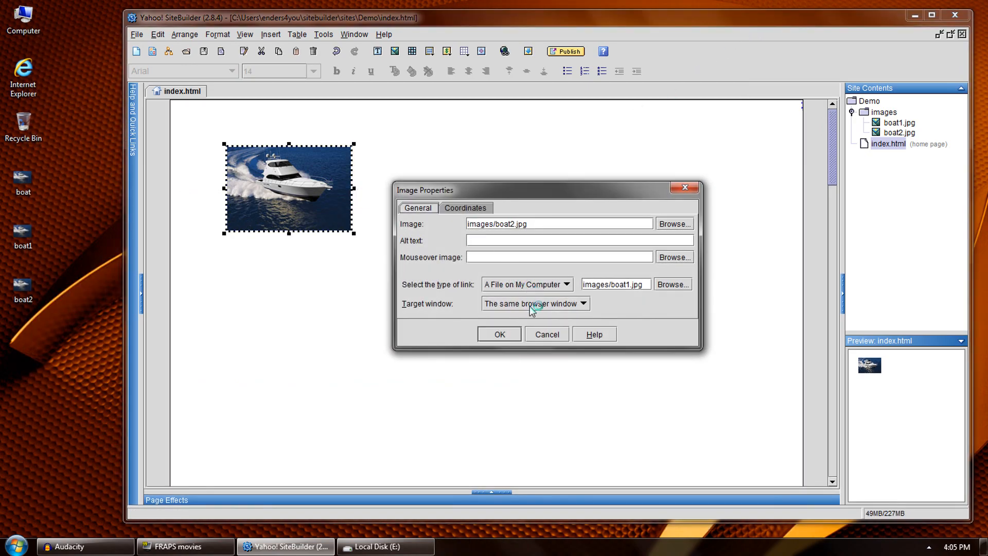
pyautogui.click(526, 303)
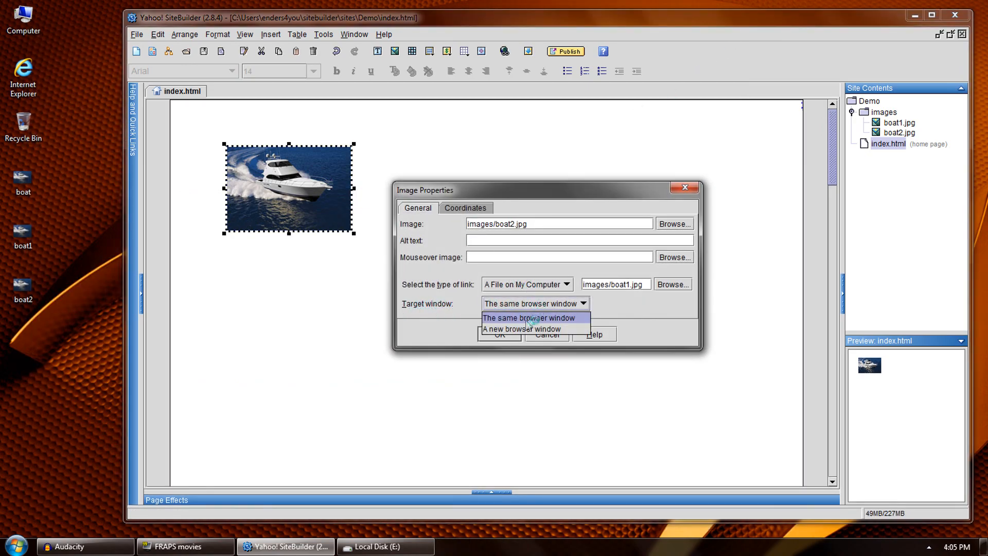
pyautogui.click(499, 329)
pyautogui.click(498, 334)
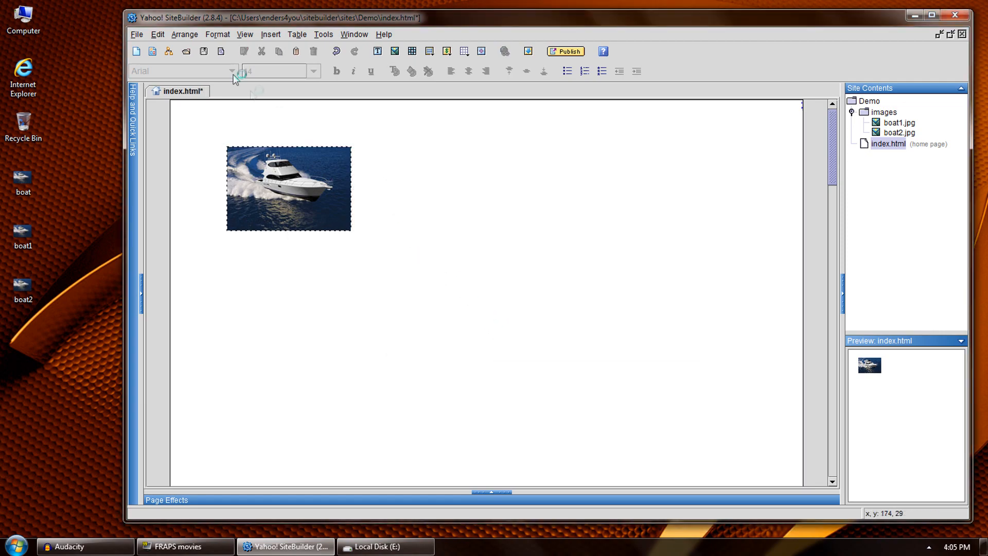
# - Preview the home page in the browser again and follow the thumbnail's link to the large image
pyautogui.click(221, 52)
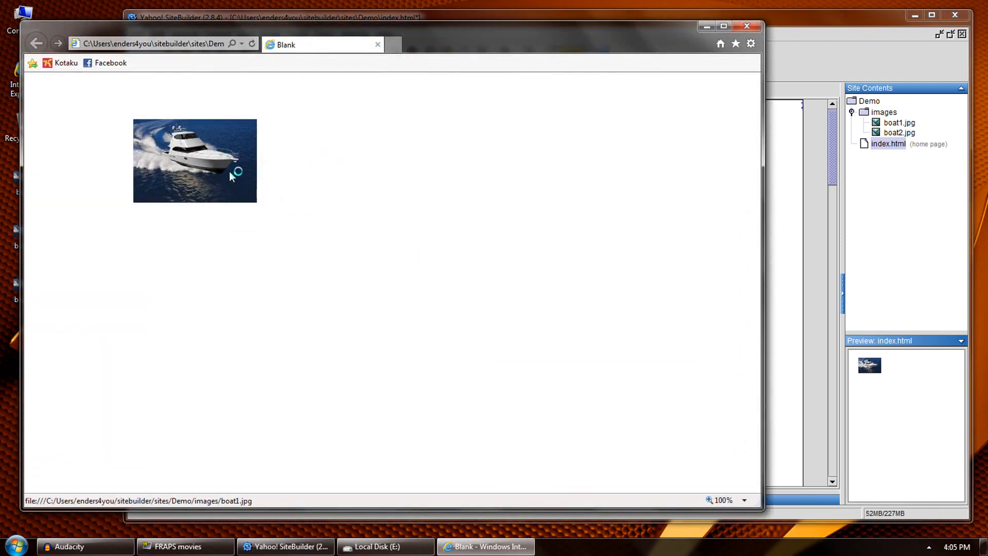
pyautogui.click(231, 176)
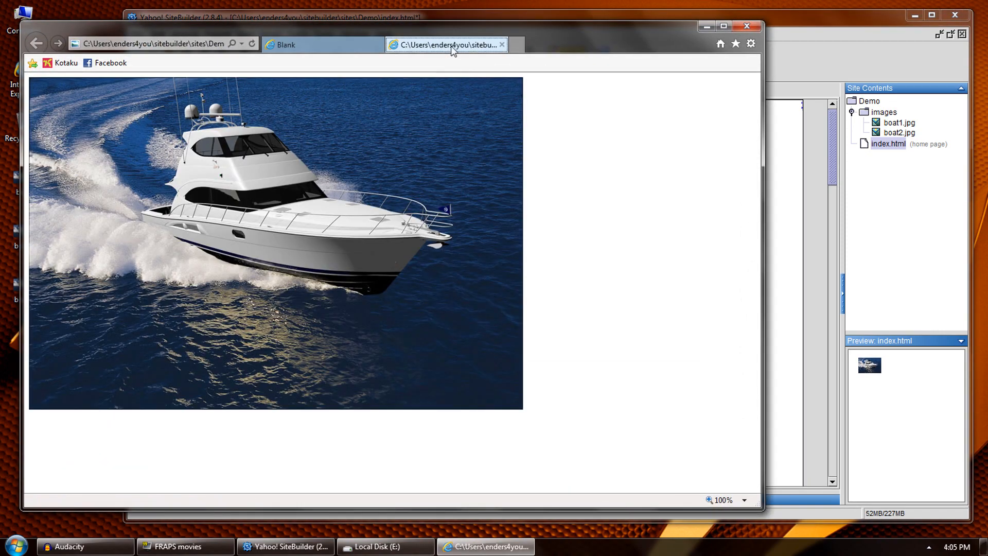
# - Compare the thumbnail page with the large boat image opened in its own browser tab, and close the image and the preview
pyautogui.click(342, 48)
pyautogui.click(403, 51)
pyautogui.click(337, 48)
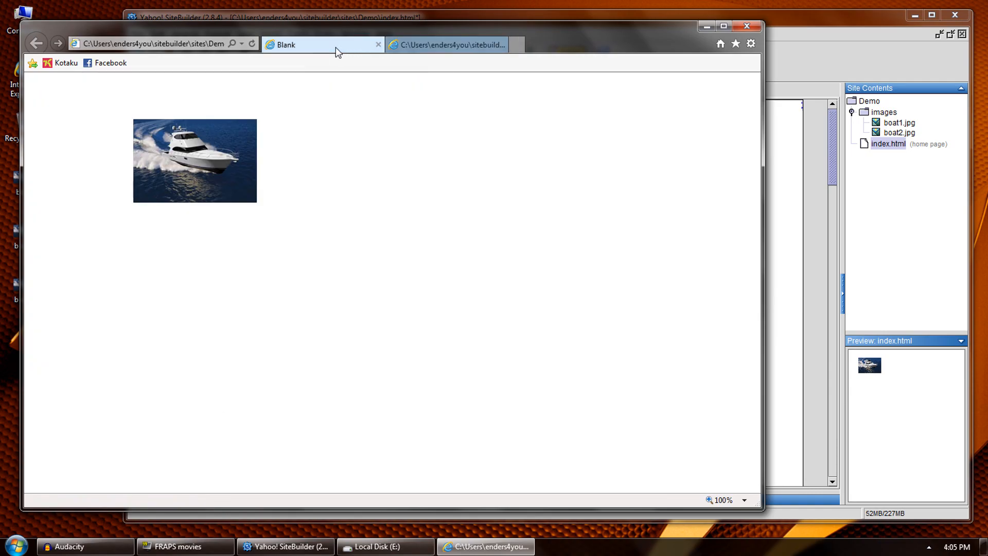
pyautogui.click(404, 50)
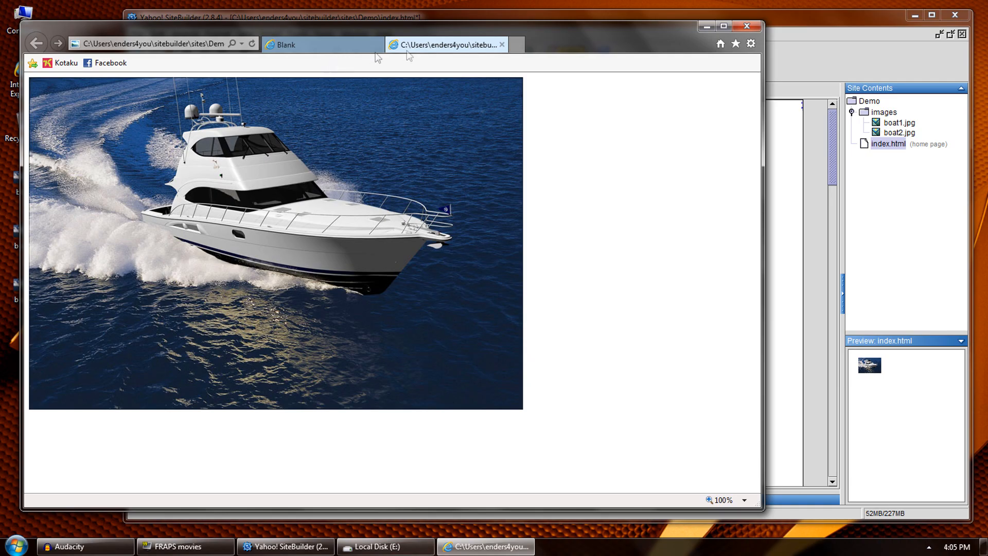
pyautogui.click(502, 45)
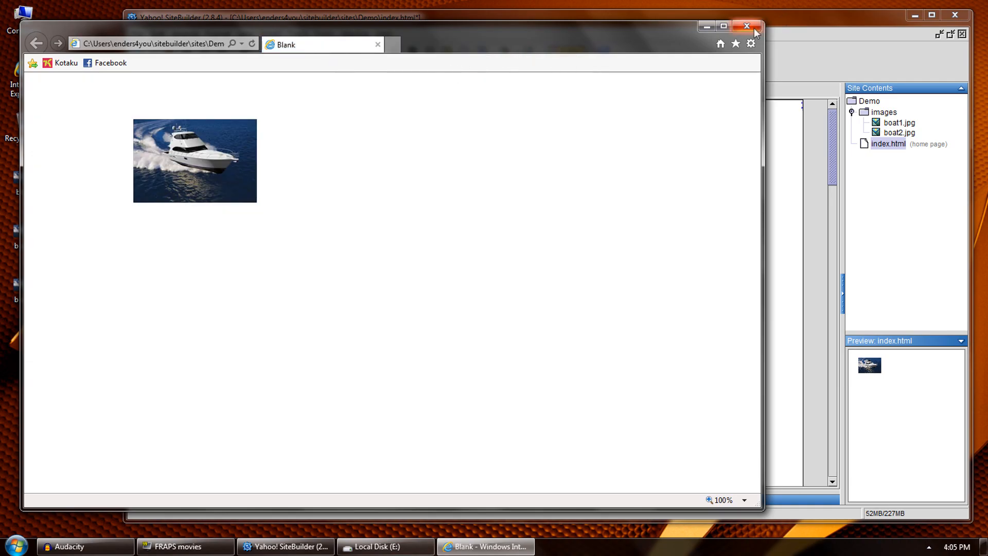
pyautogui.click(746, 25)
# - In the boat thumbnail's image properties, try the link types Another Web Site and An Email Address, and return to A File on My Computer
pyautogui.rightClick(336, 198)
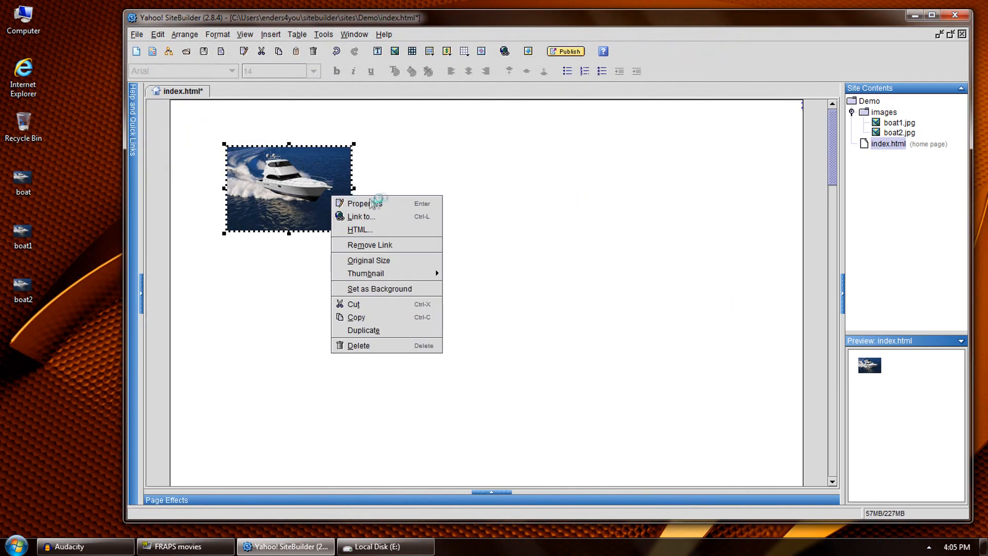
pyautogui.click(383, 203)
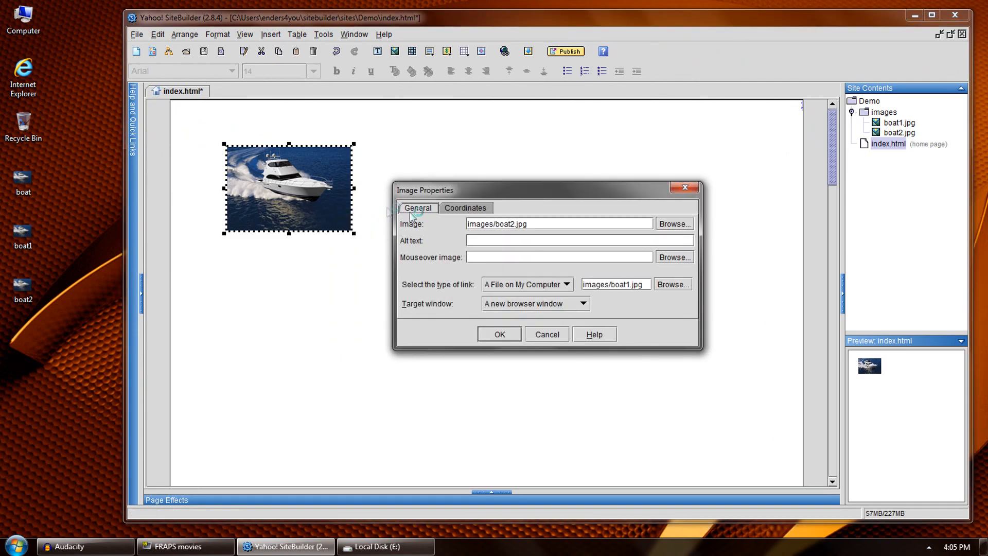
pyautogui.click(495, 288)
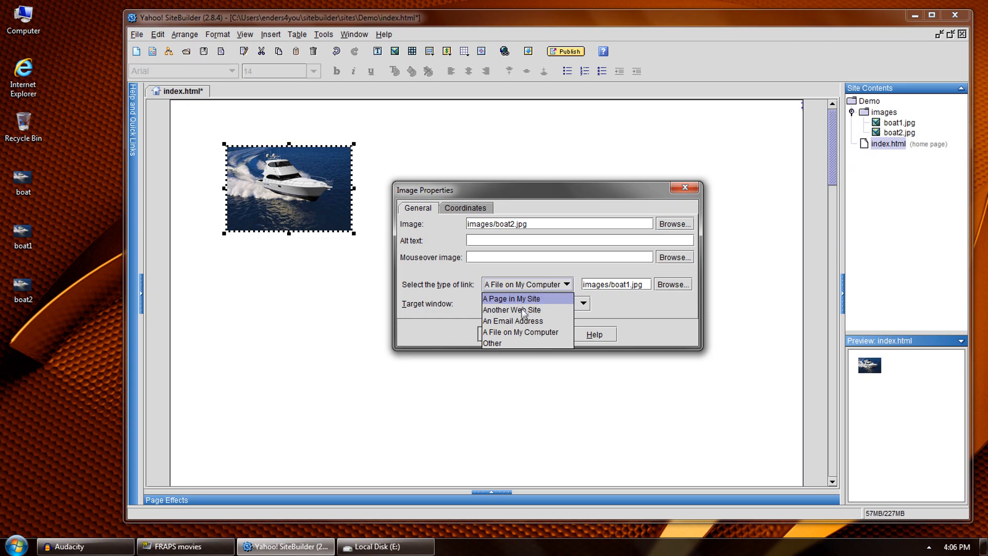
pyautogui.click(502, 310)
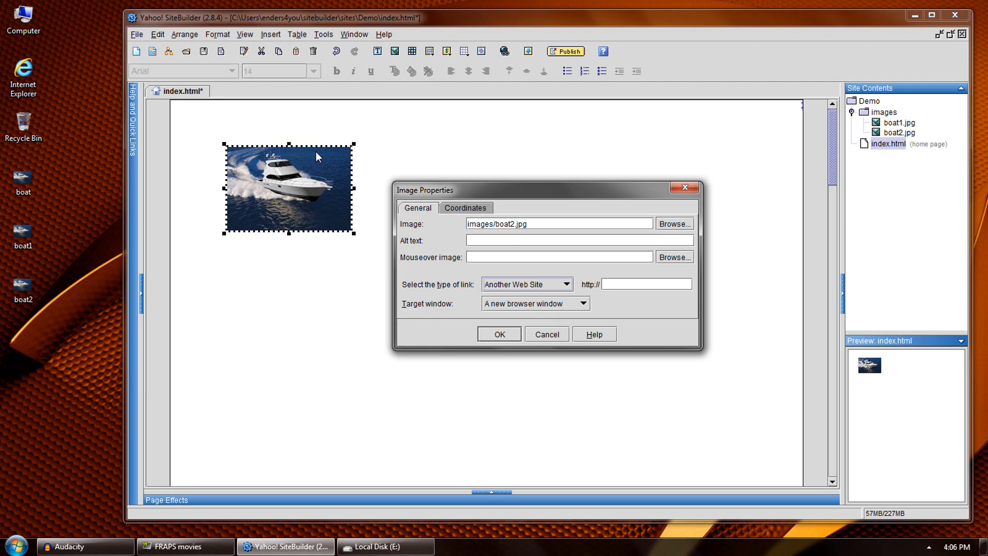
pyautogui.click(551, 285)
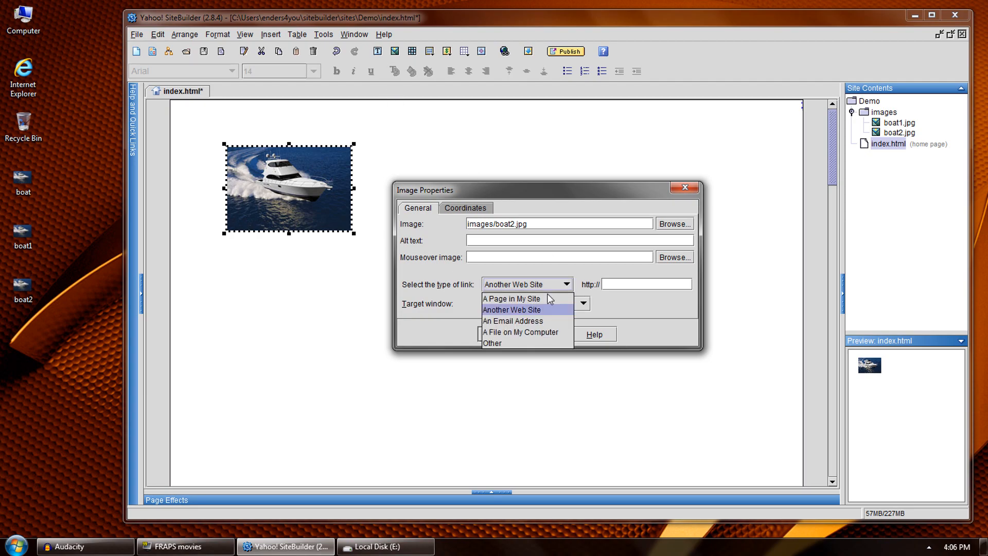
pyautogui.click(514, 321)
pyautogui.click(541, 288)
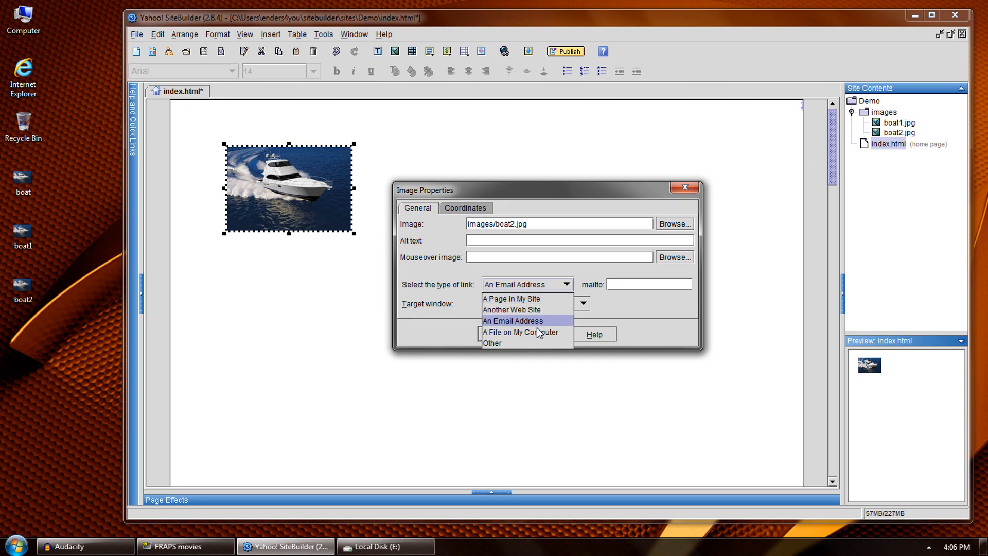
pyautogui.click(508, 332)
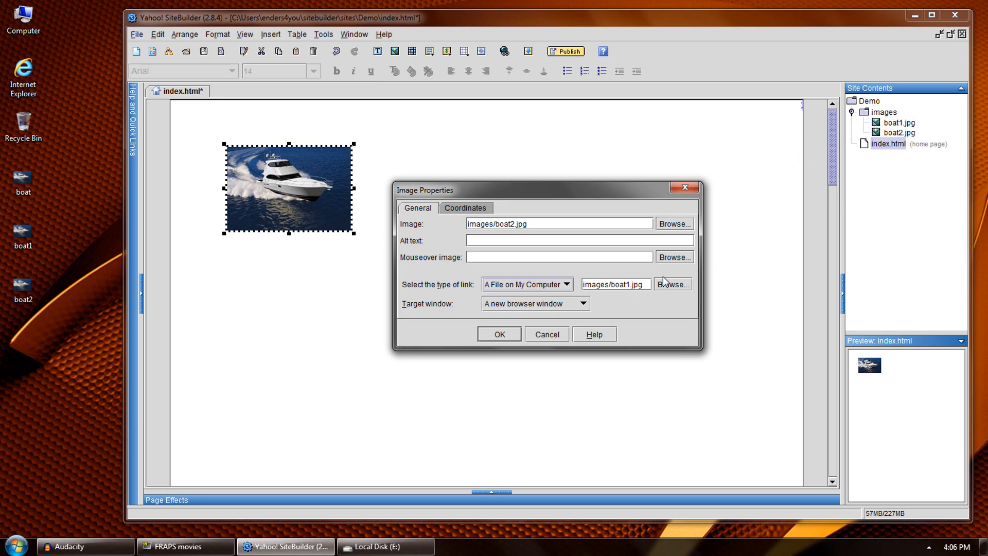
# - Go through the link types again, including Another Web Site and Other, and cancel the image properties without applying changes
pyautogui.click(531, 287)
pyautogui.click(531, 303)
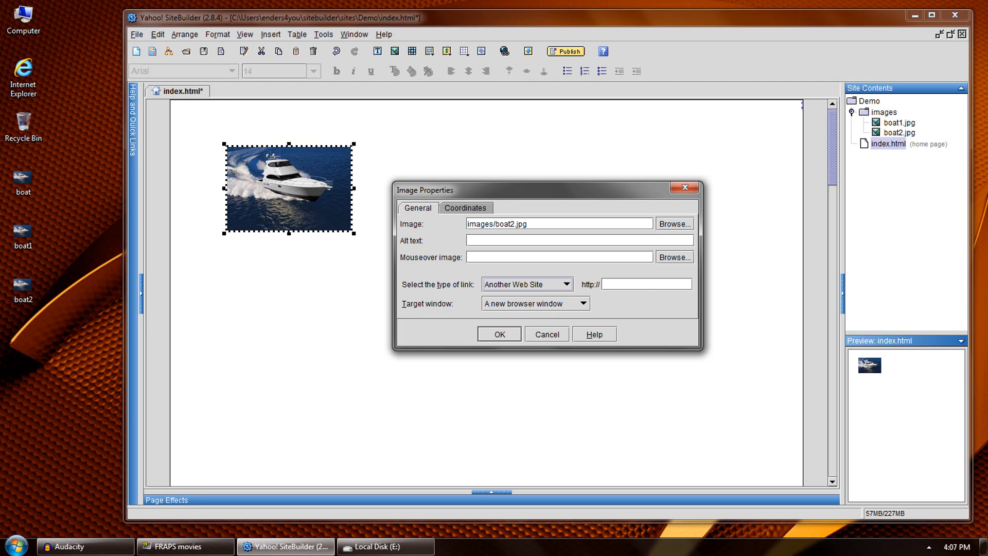
pyautogui.click(556, 289)
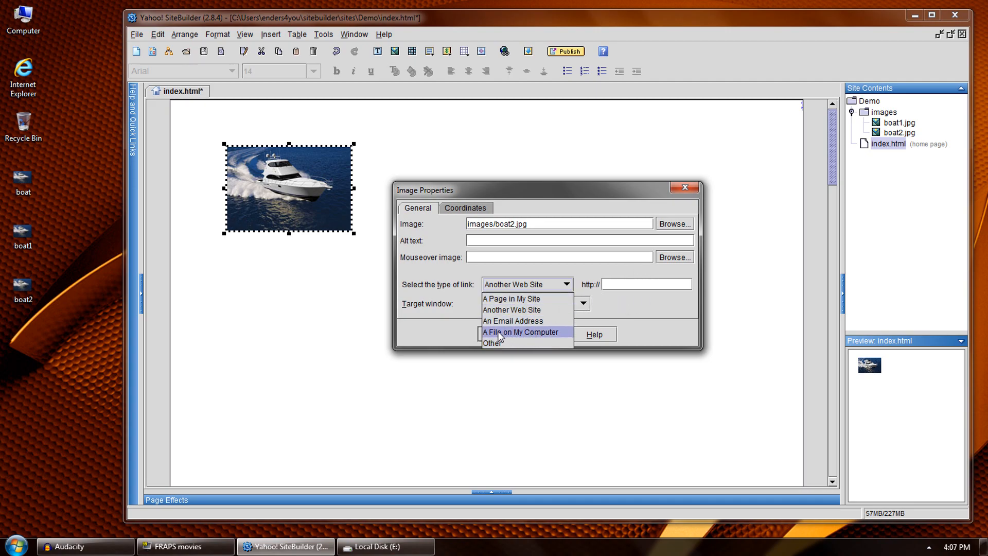
pyautogui.click(530, 332)
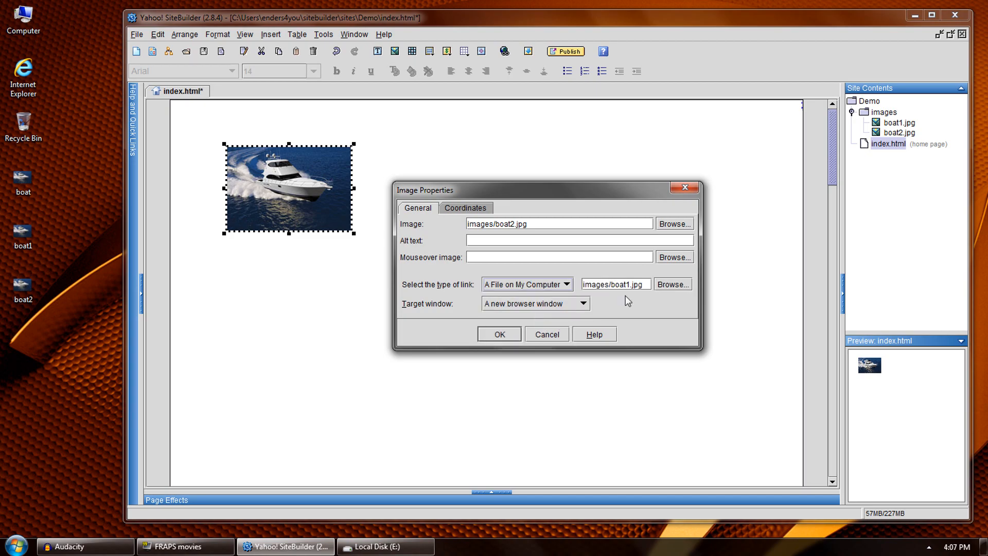
pyautogui.click(552, 286)
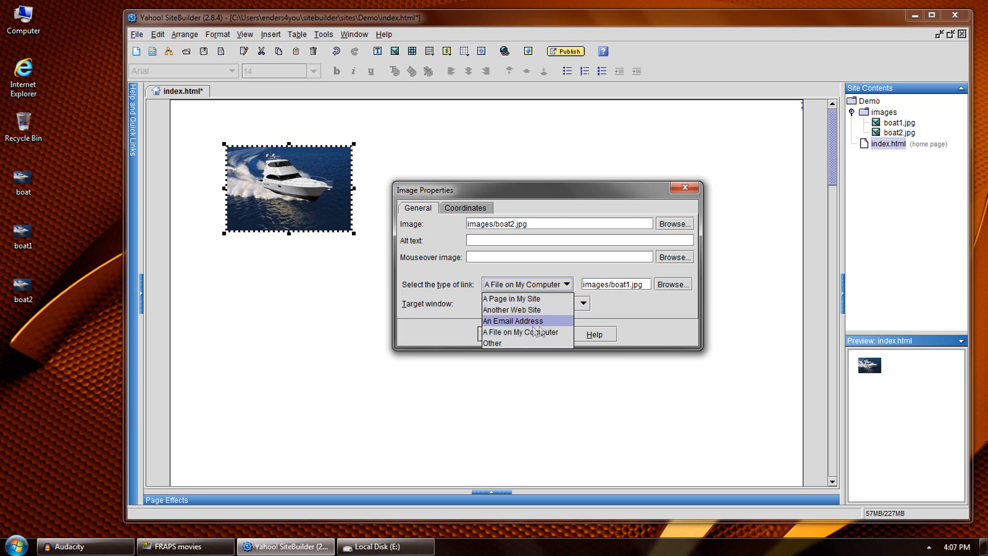
pyautogui.click(654, 310)
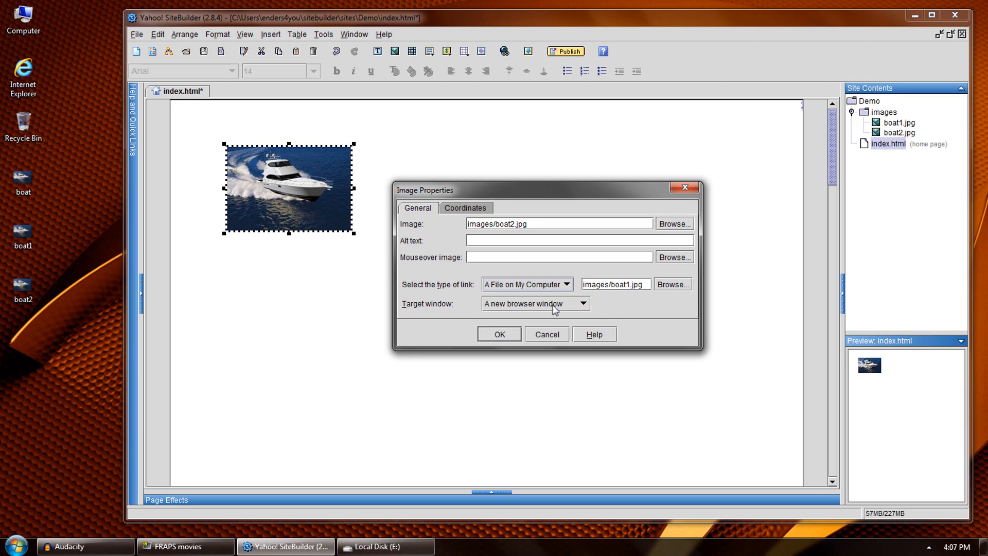
pyautogui.click(552, 286)
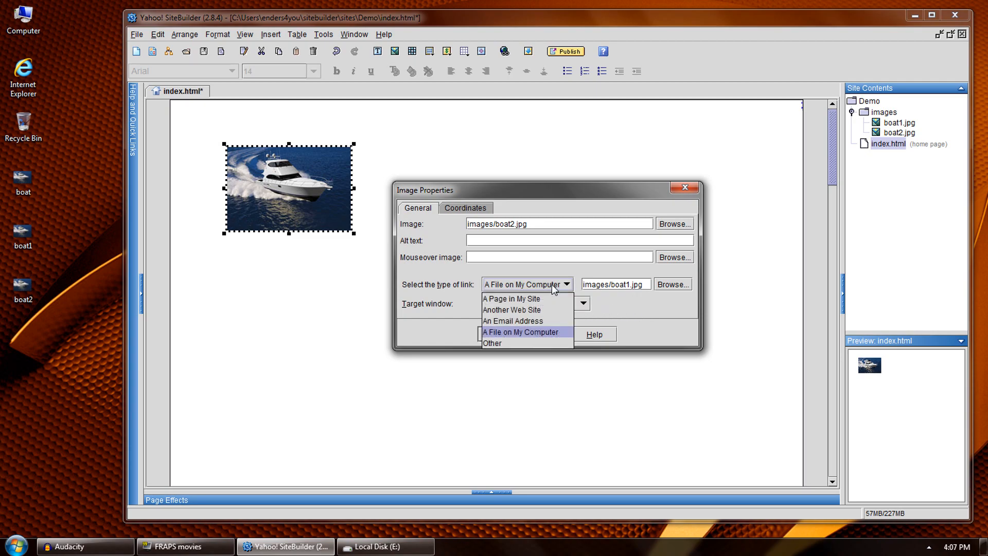
pyautogui.click(518, 338)
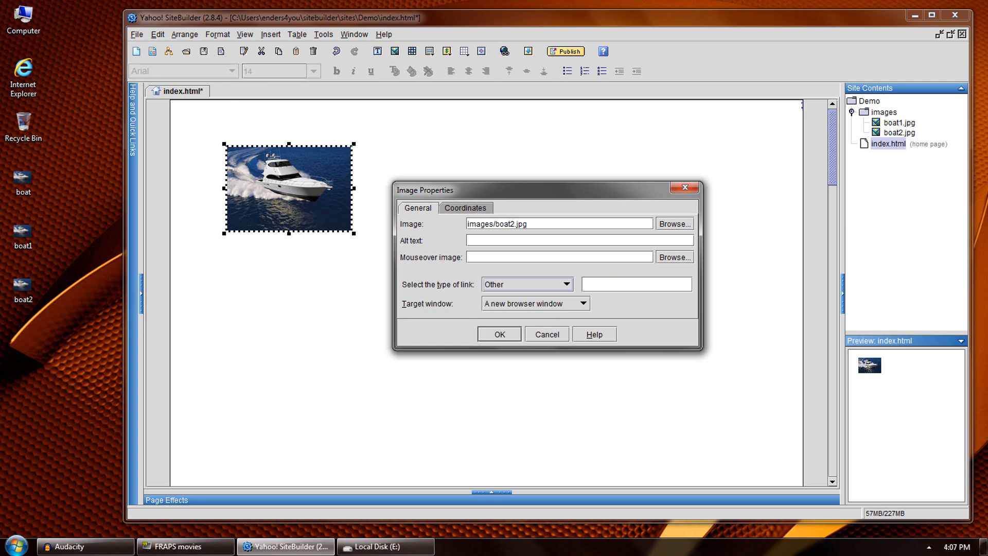
pyautogui.click(516, 284)
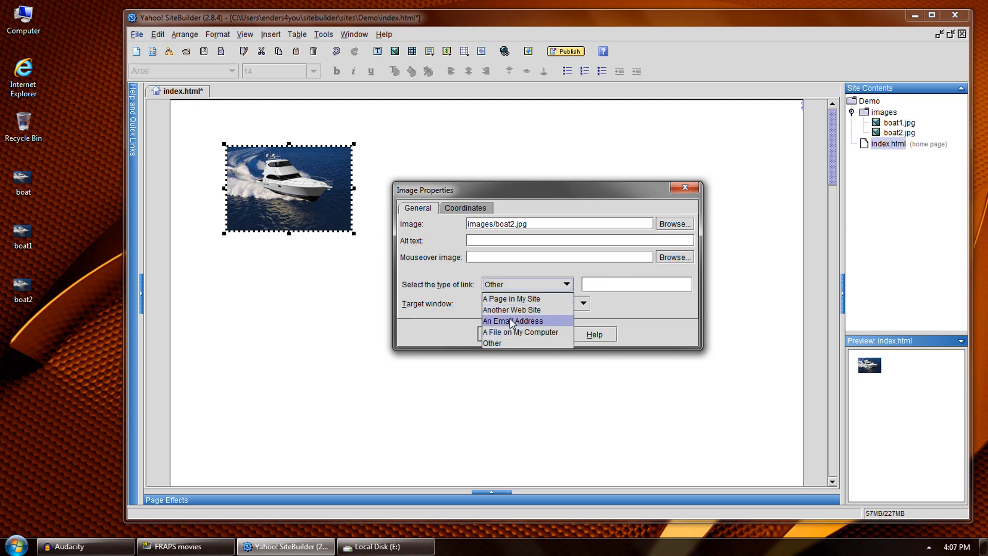
pyautogui.click(625, 307)
pyautogui.click(547, 334)
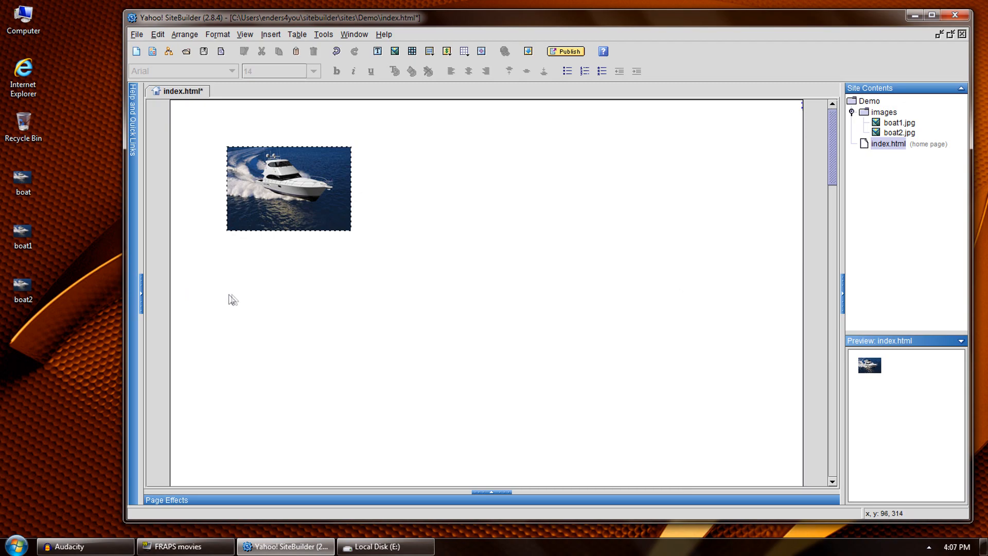
# - Switch to Internet Explorer and open the saved favorite "Dynamic Drive- Image Galleries and Viewers"
pyautogui.click(15, 546)
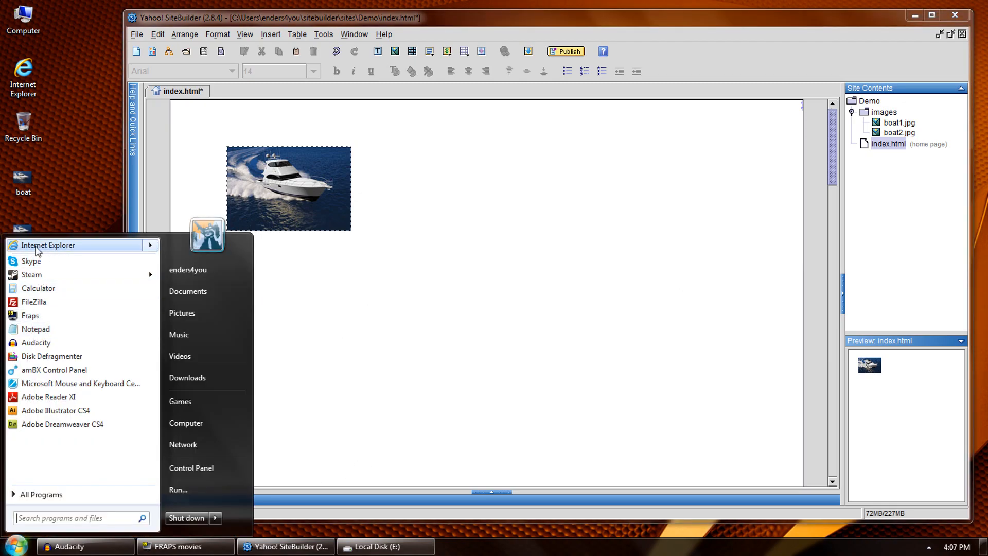
pyautogui.click(61, 247)
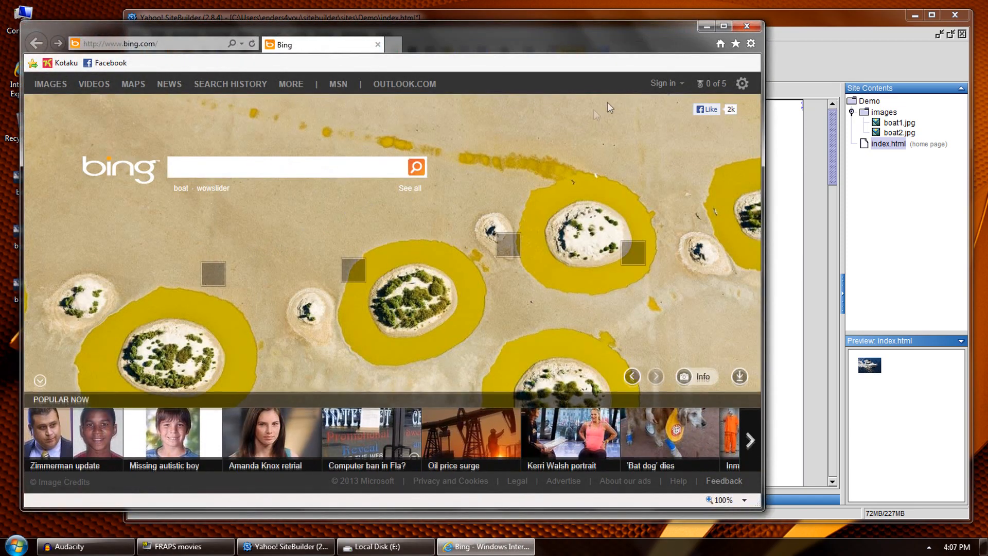
pyautogui.click(736, 43)
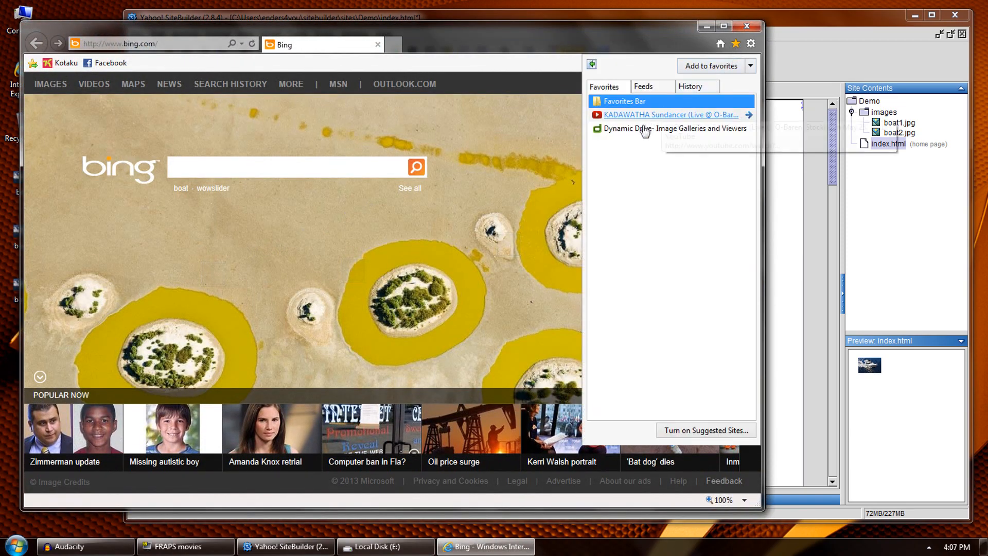
pyautogui.click(640, 129)
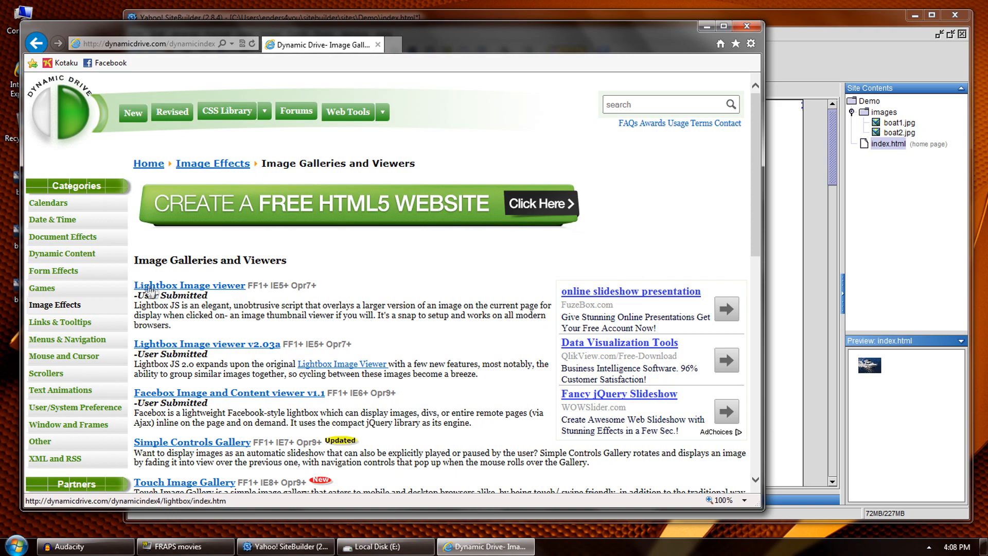
# - Open the Lightbox Image viewer page, enlarge the seascape demo image in the overlay, and close it
pyautogui.click(211, 290)
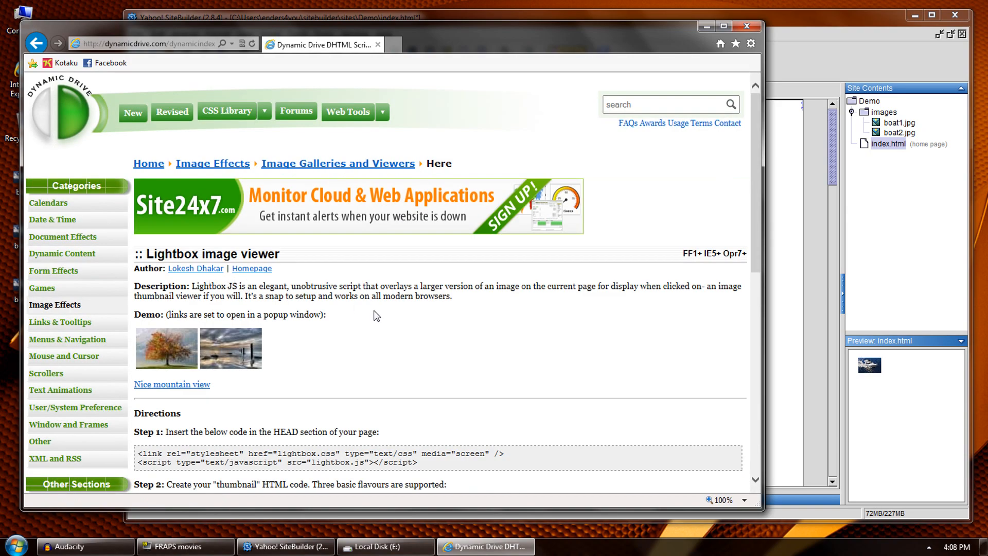
pyautogui.scroll(-1, 375, 316)
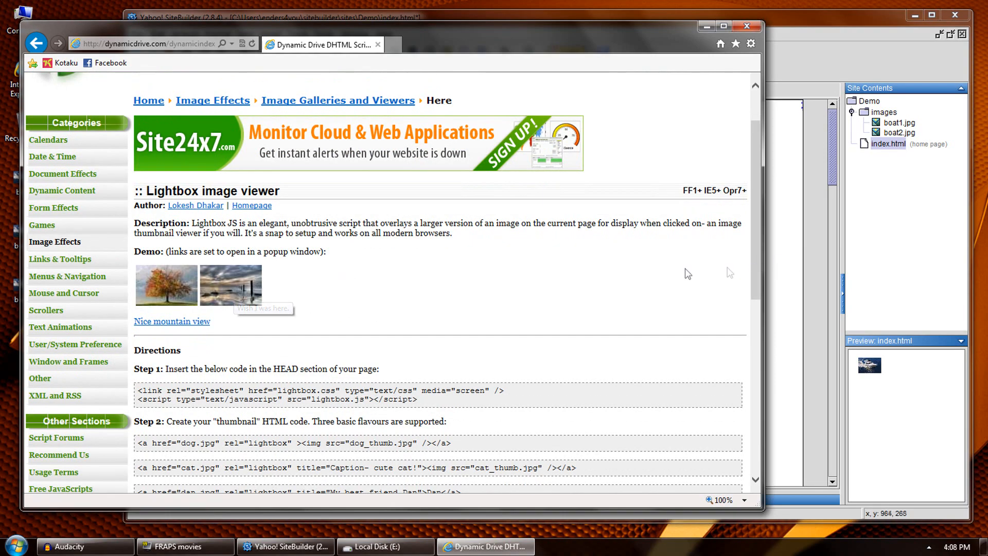
pyautogui.click(224, 286)
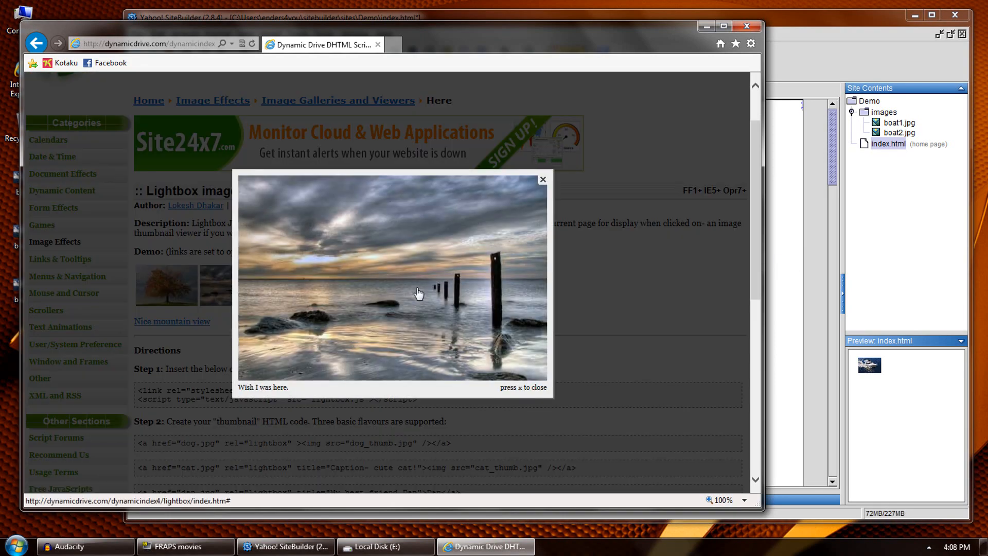
pyautogui.click(543, 180)
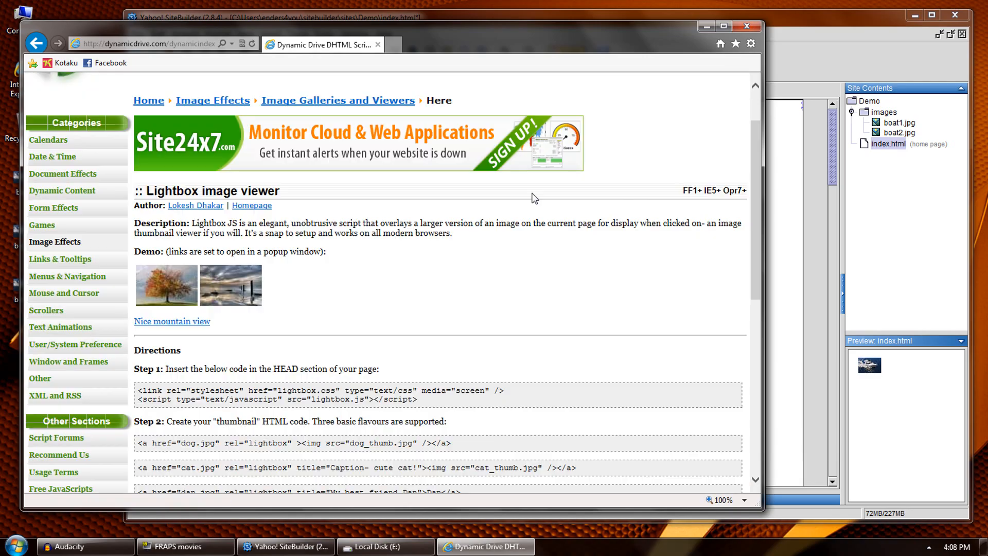
# - Go back to the list of image galleries, look through the scripts, and open the Lightbox Image viewer v2.03a page
pyautogui.hotkey('alt', 'Left')
pyautogui.scroll(-2, 246, 314)
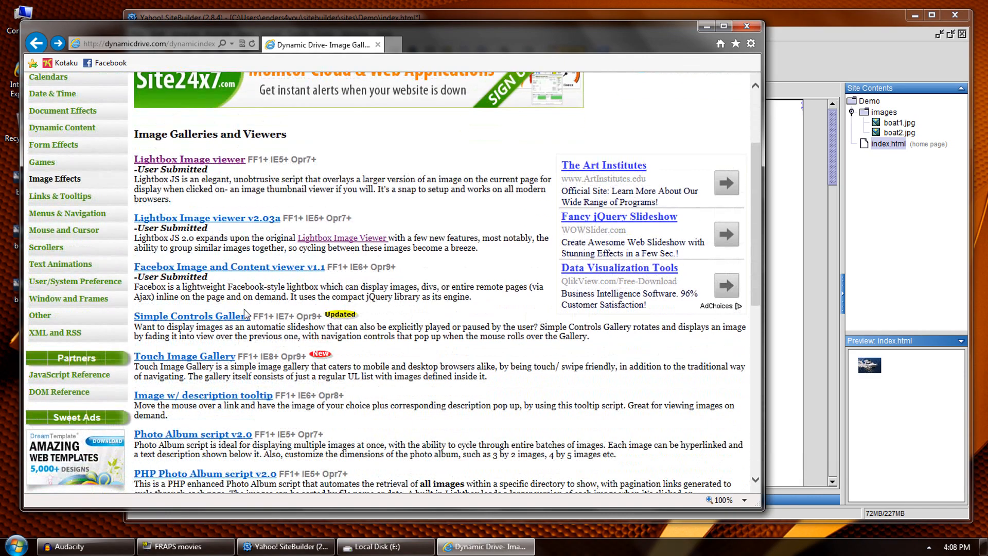
pyautogui.scroll(-7, 246, 314)
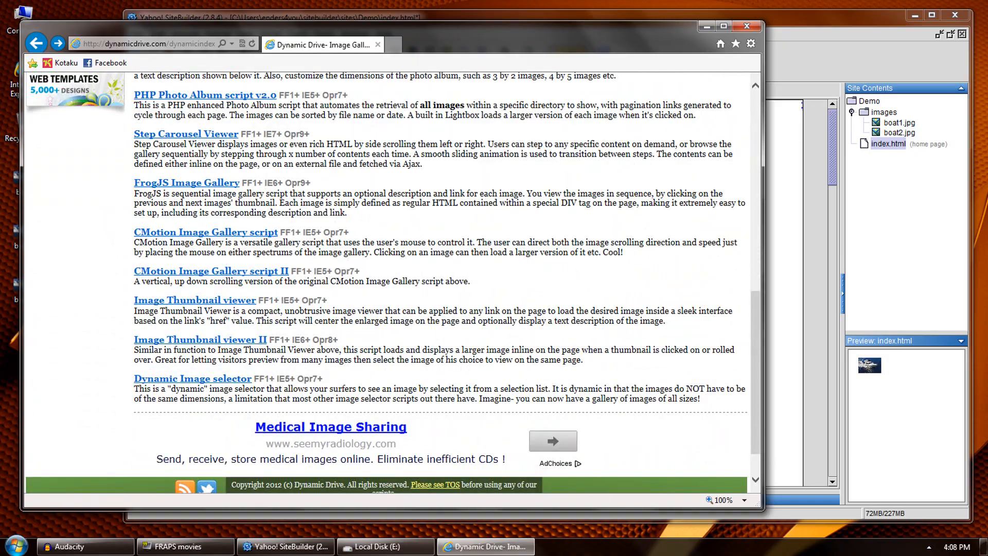
pyautogui.scroll(10, 247, 300)
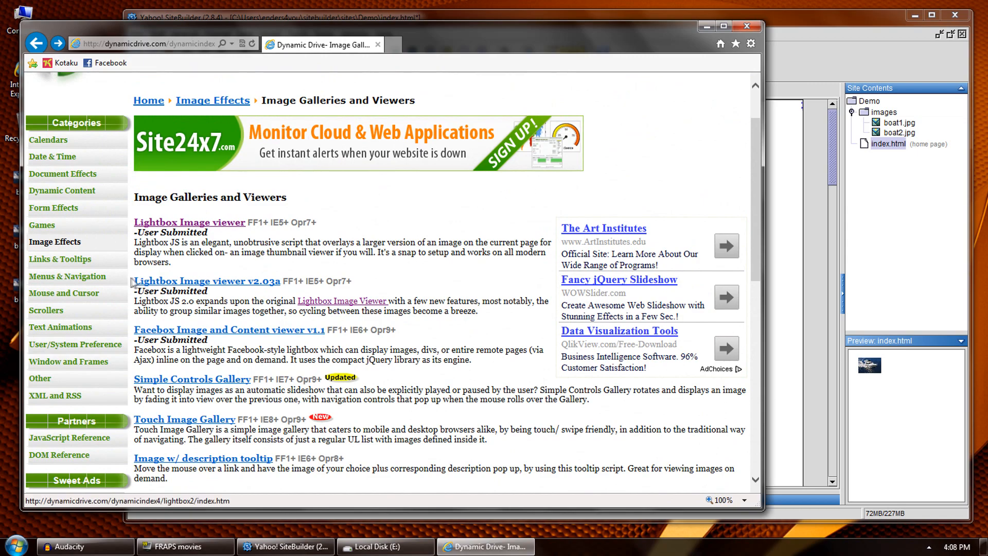
pyautogui.click(234, 282)
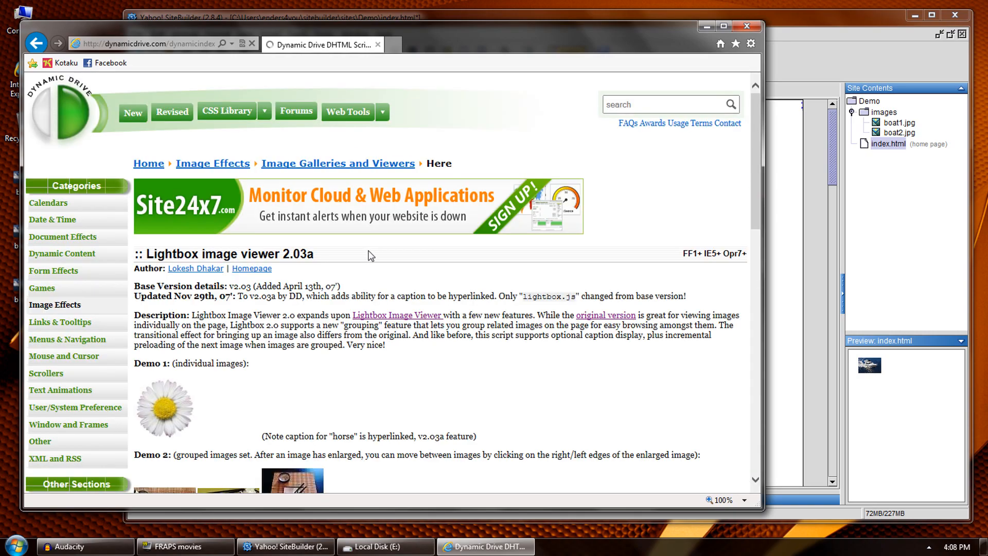
# - Enlarge the middle sushi image of the grouped Demo 2 set, advance to the next image, and close the viewer
pyautogui.scroll(-3, 344, 362)
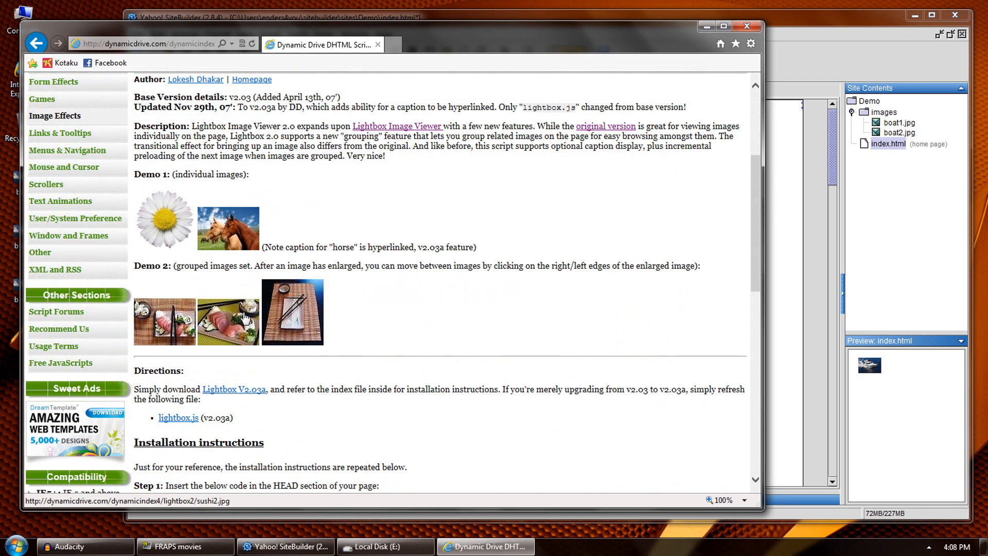
pyautogui.click(219, 321)
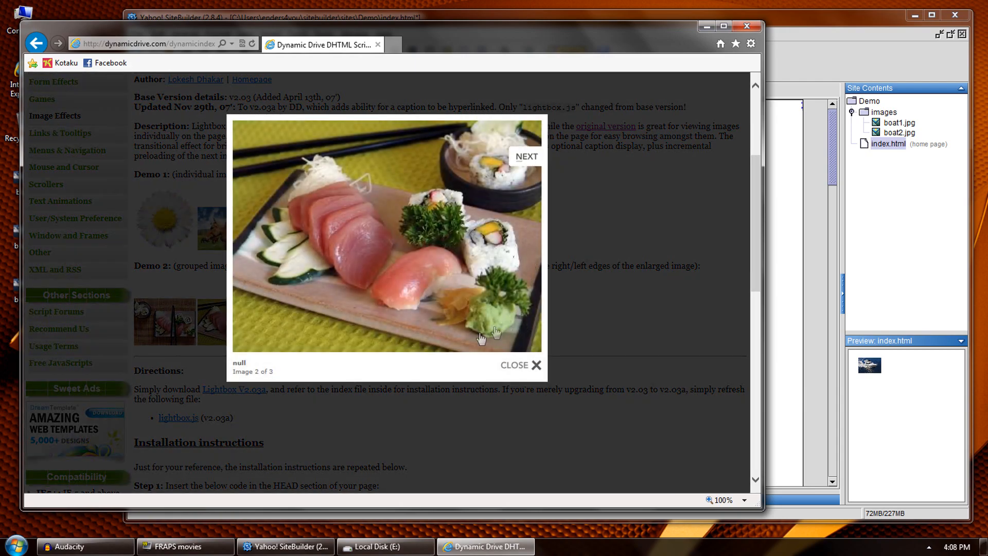
pyautogui.click(522, 158)
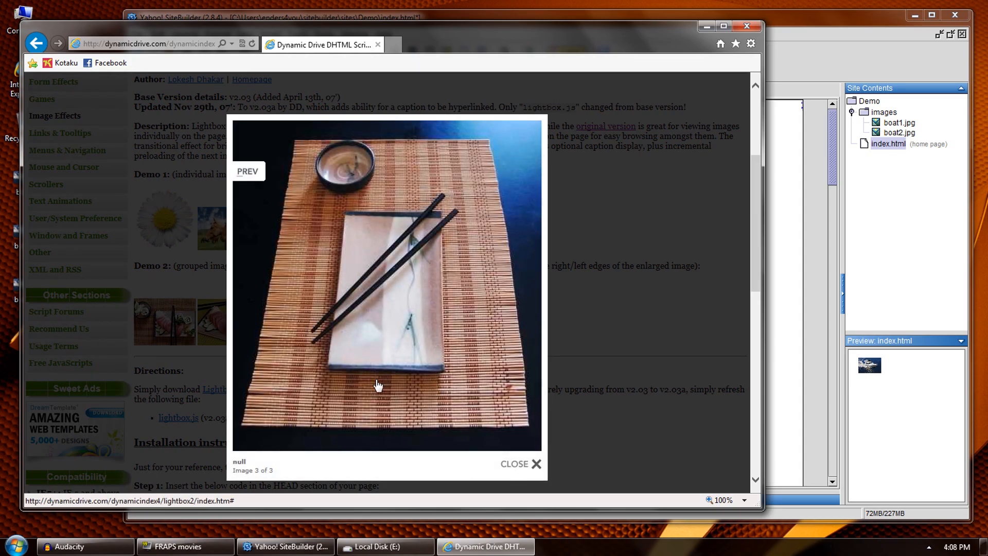
pyautogui.click(519, 467)
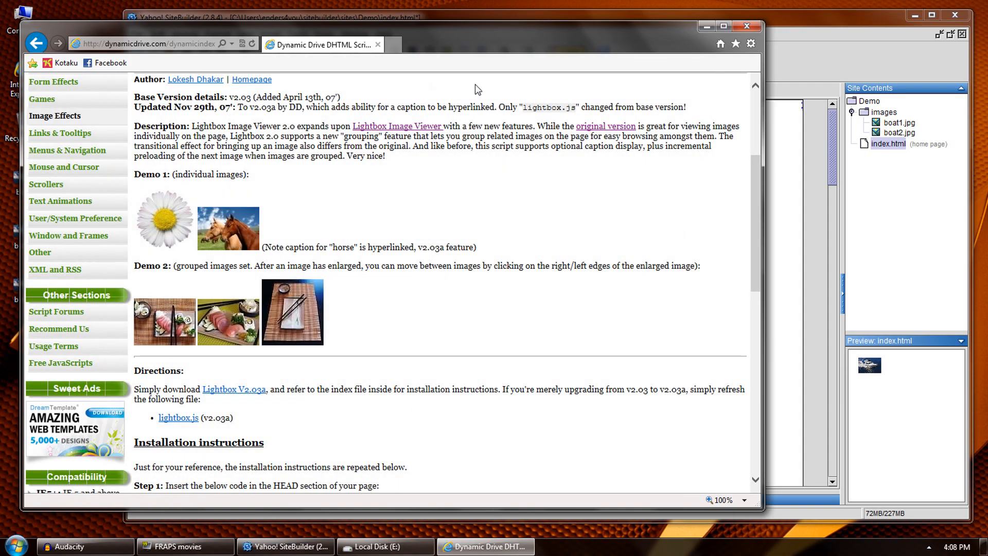
# - Go back to the gallery list, reopen the original Lightbox Image viewer page, and review its installation directions through Step 3
pyautogui.hotkey('alt', 'Left')
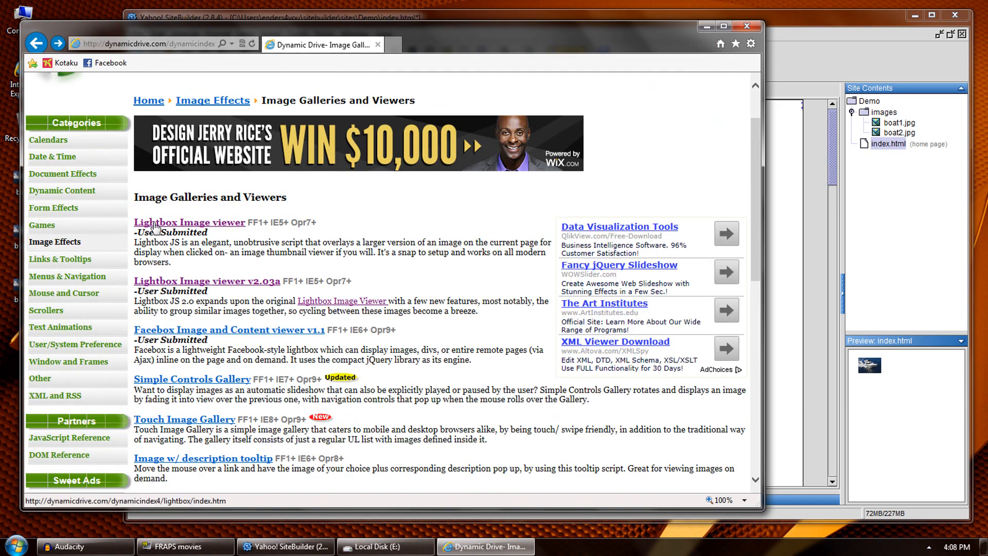
pyautogui.click(205, 224)
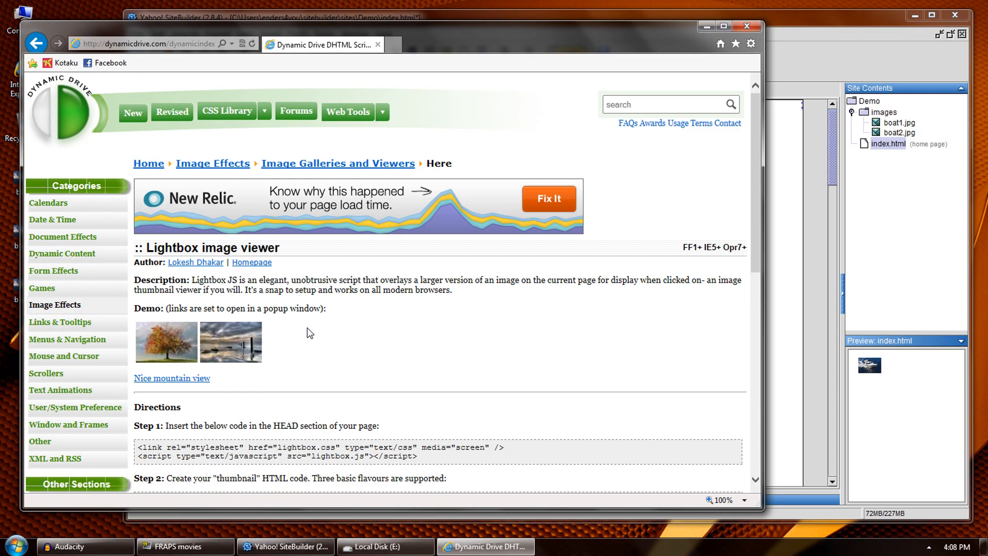
pyautogui.scroll(-1, 310, 333)
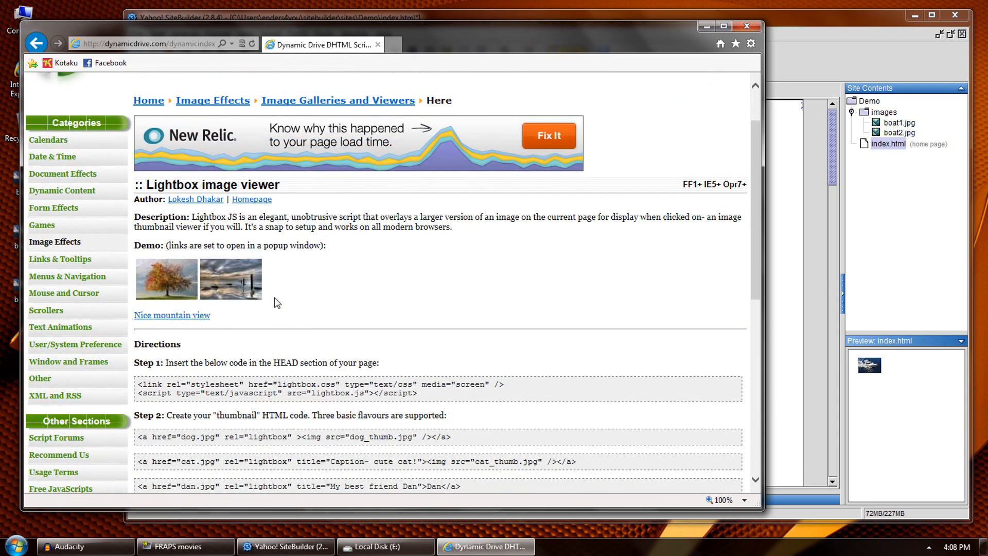
pyautogui.scroll(-2, 276, 303)
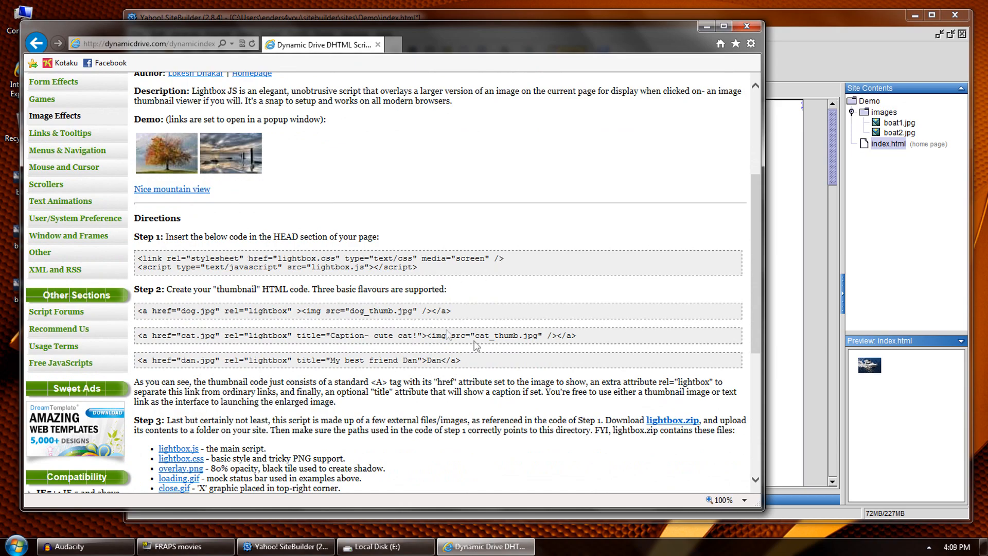
pyautogui.scroll(-1, 251, 381)
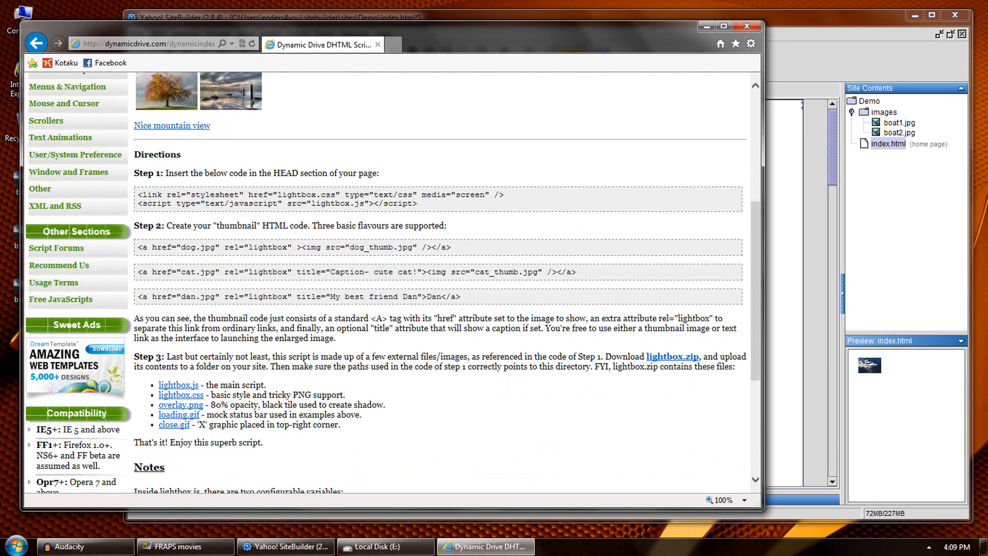
# - Download lightbox.zip from Step 3 of the directions and save it to the Desktop as lightbox
pyautogui.click(676, 362)
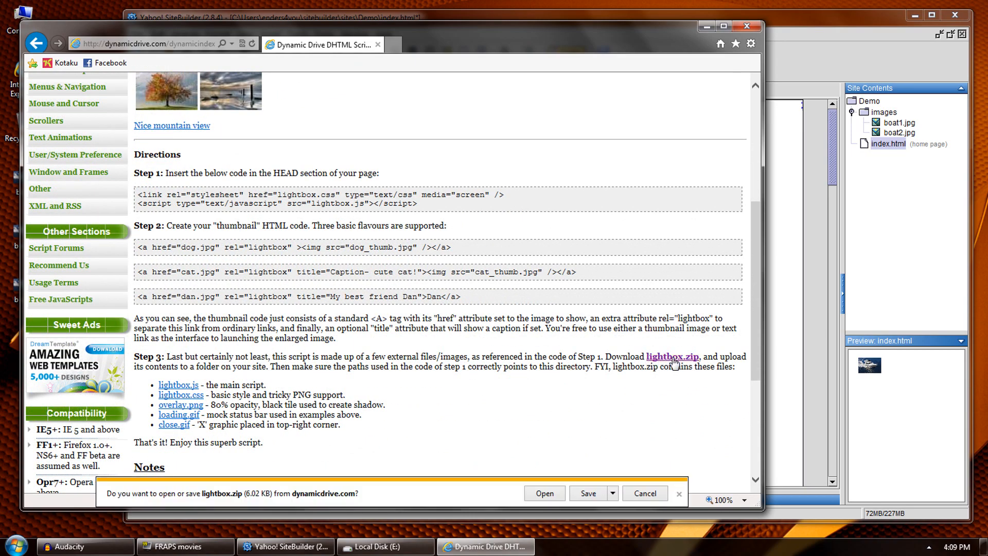
pyautogui.click(613, 493)
pyautogui.click(653, 479)
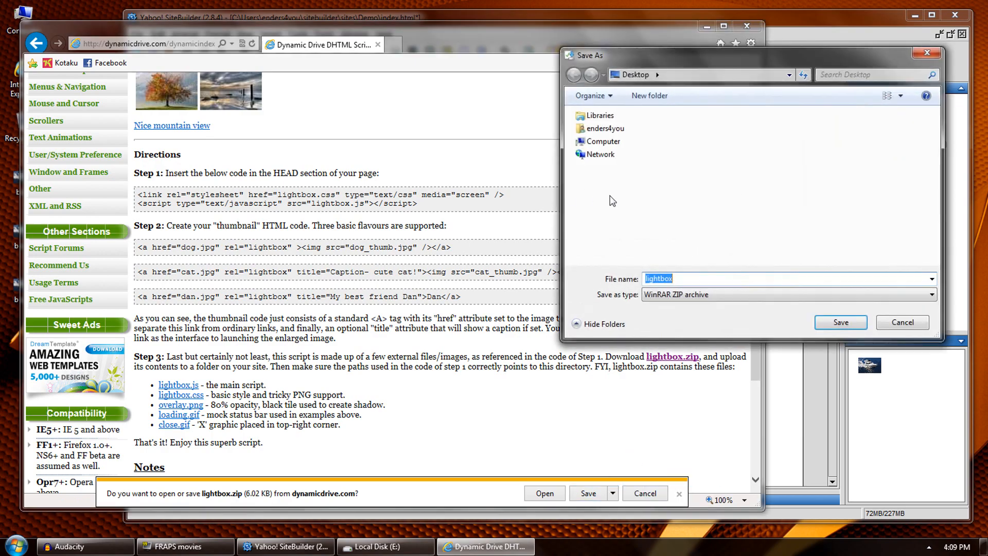
pyautogui.click(819, 328)
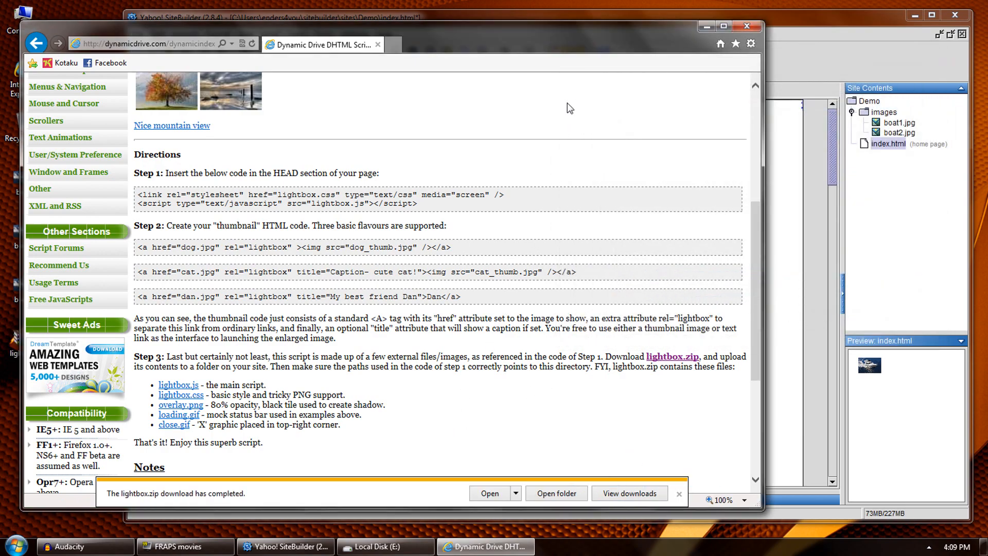
# - Minimize the browser, launch FileZilla, and connect to the previously used FTP server from the quickconnect history
pyautogui.click(706, 26)
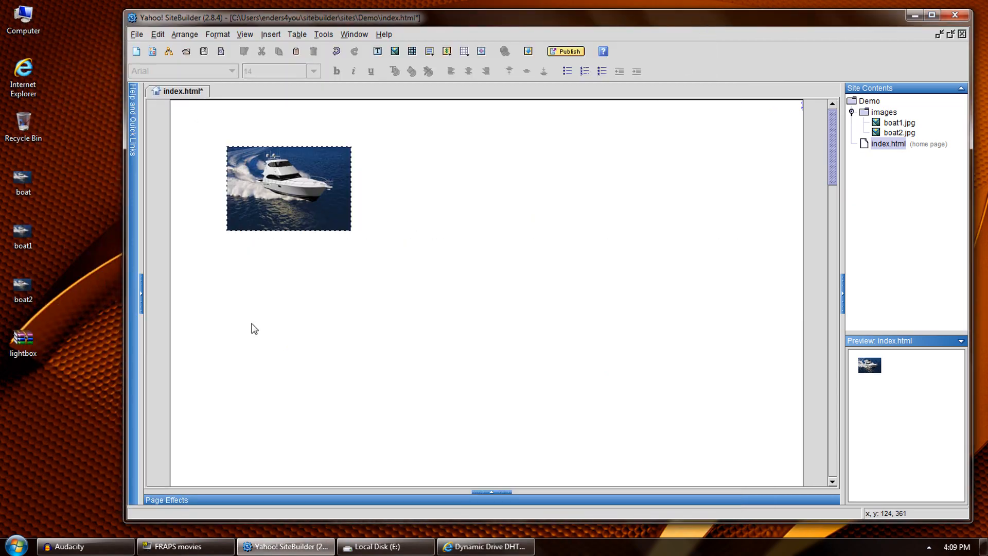
pyautogui.click(17, 545)
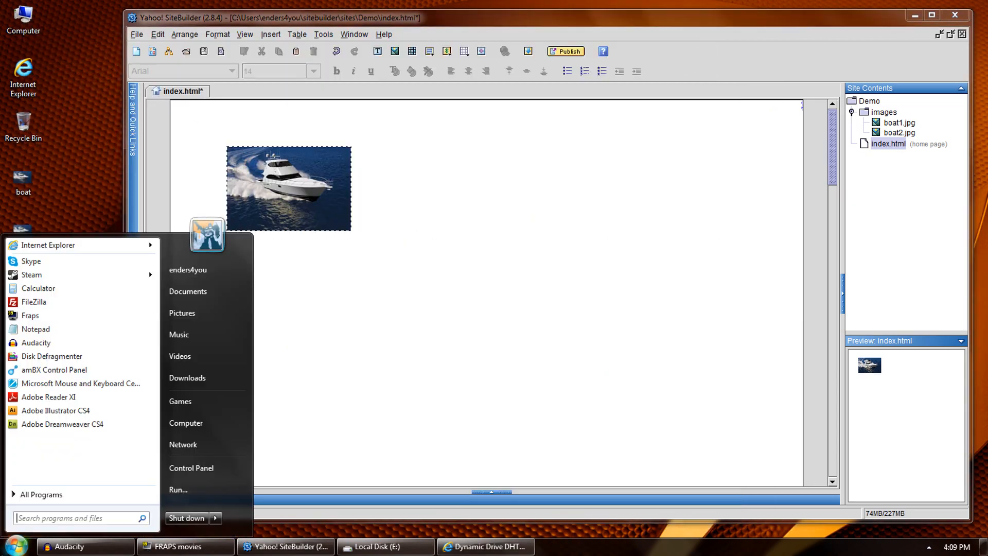
pyautogui.click(31, 303)
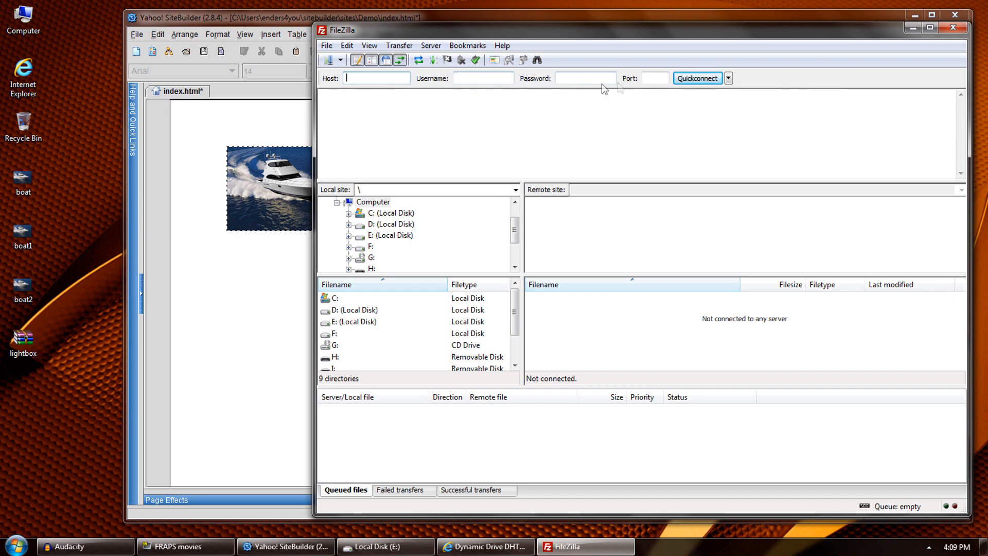
pyautogui.click(729, 81)
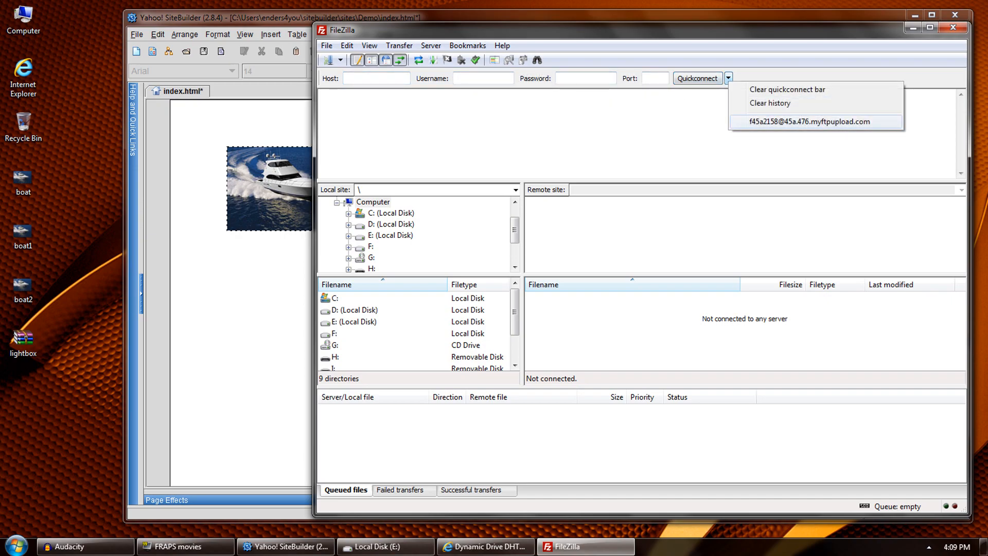
pyautogui.click(750, 124)
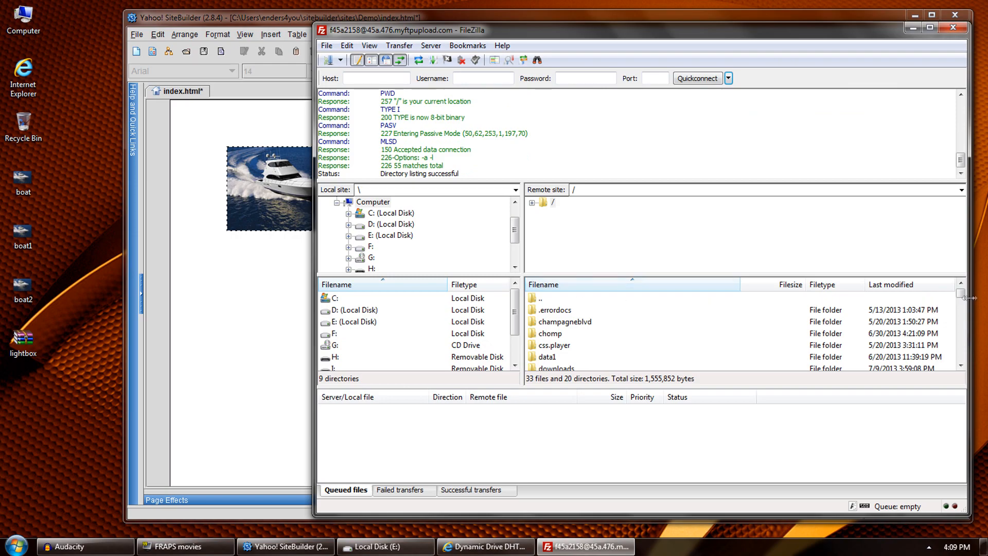
# - Extract the lightbox archive on the desktop into its own lightbox folder, view the folder's contents, and close it
pyautogui.rightClick(19, 336)
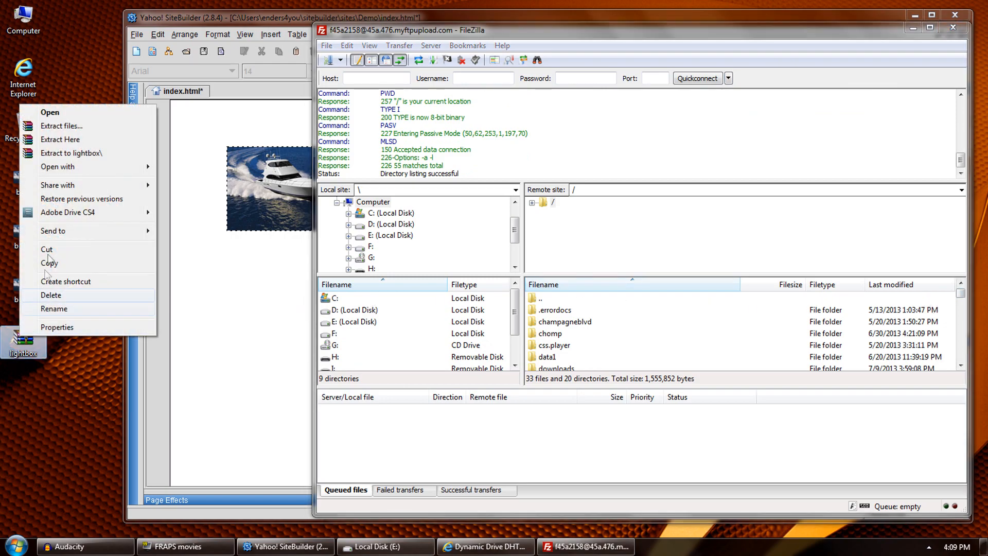
pyautogui.click(65, 154)
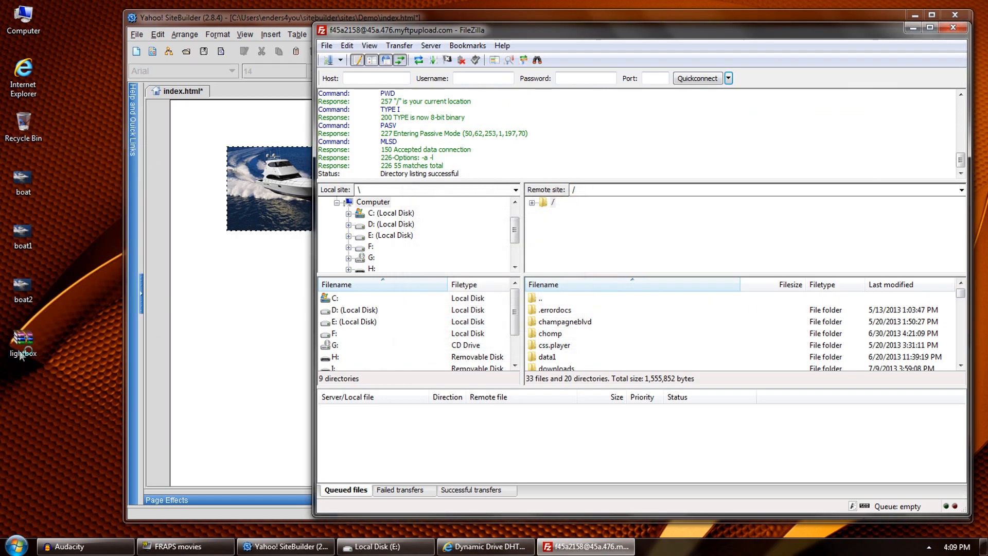
pyautogui.doubleClick(23, 404)
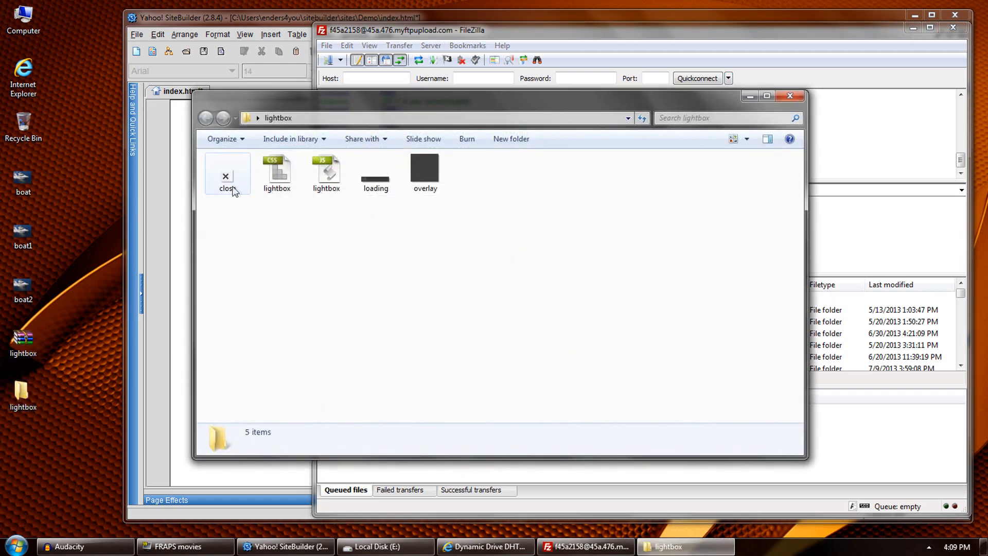
pyautogui.click(789, 96)
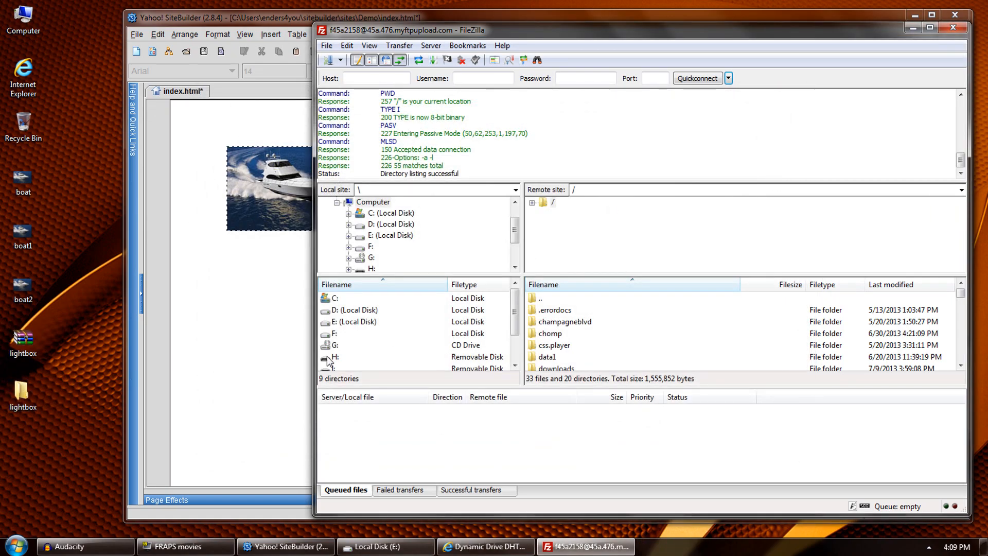
# - Find and open the lightbox folder on the remote FTP site and look through its files
pyautogui.click(557, 335)
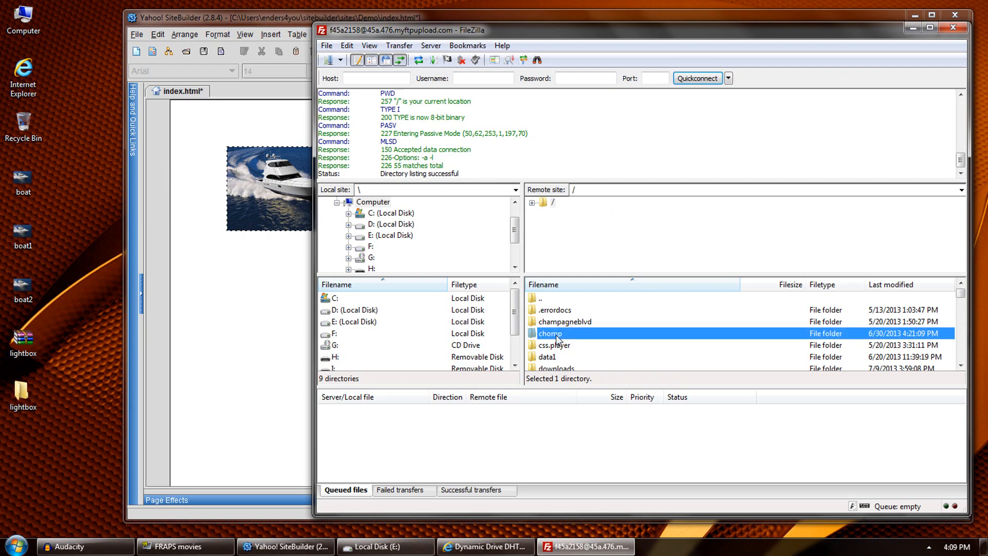
pyautogui.press('l')
pyautogui.doubleClick(564, 358)
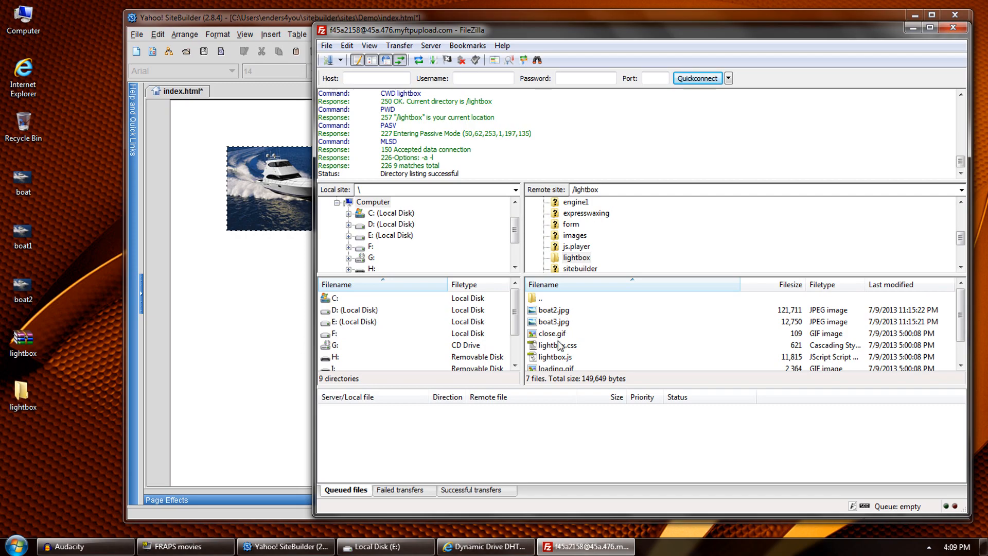
pyautogui.scroll(-1, 561, 346)
pyautogui.scroll(1, 559, 340)
# - Delete boat2.jpg and boat3.jpg from the remote lightbox folder and refresh the file lists
pyautogui.click(566, 310)
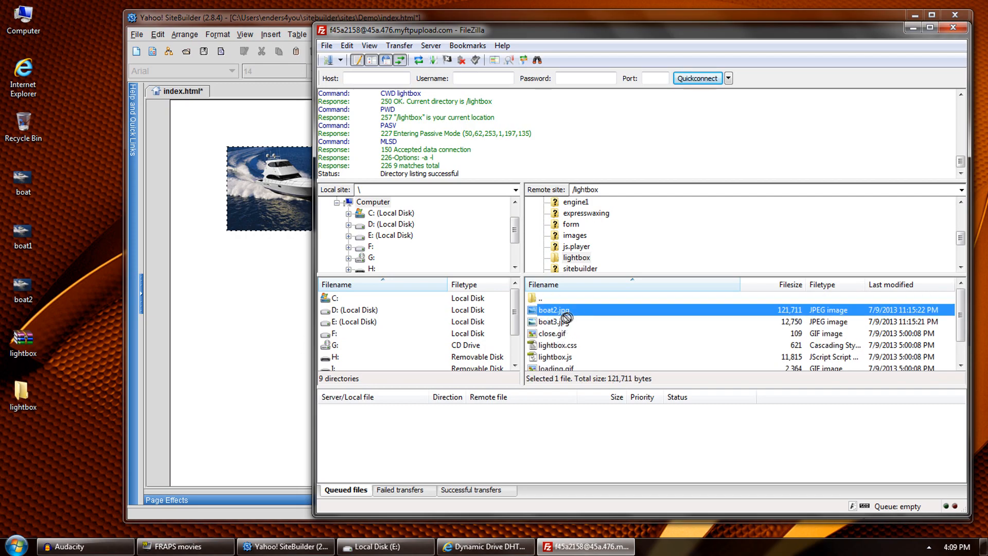
pyautogui.press('Delete')
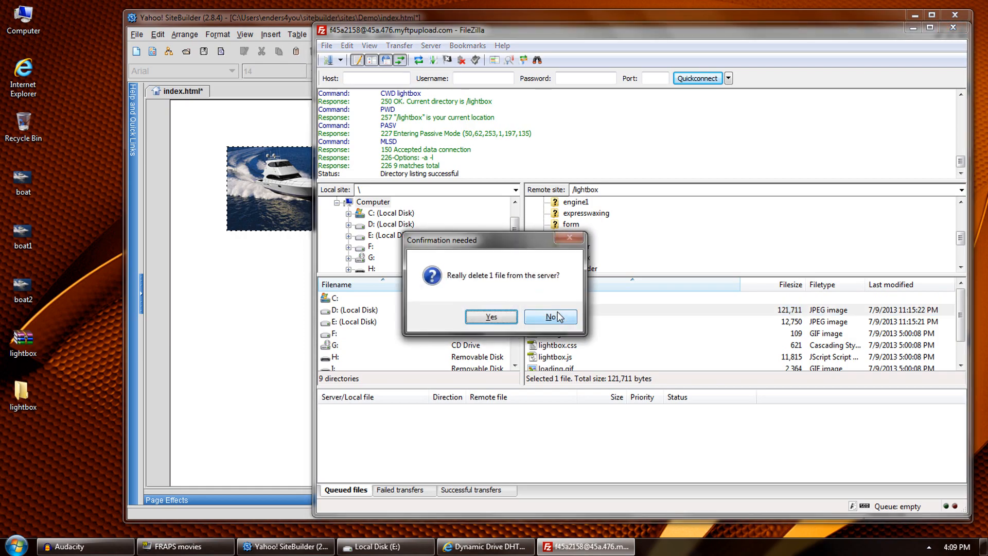
pyautogui.click(491, 314)
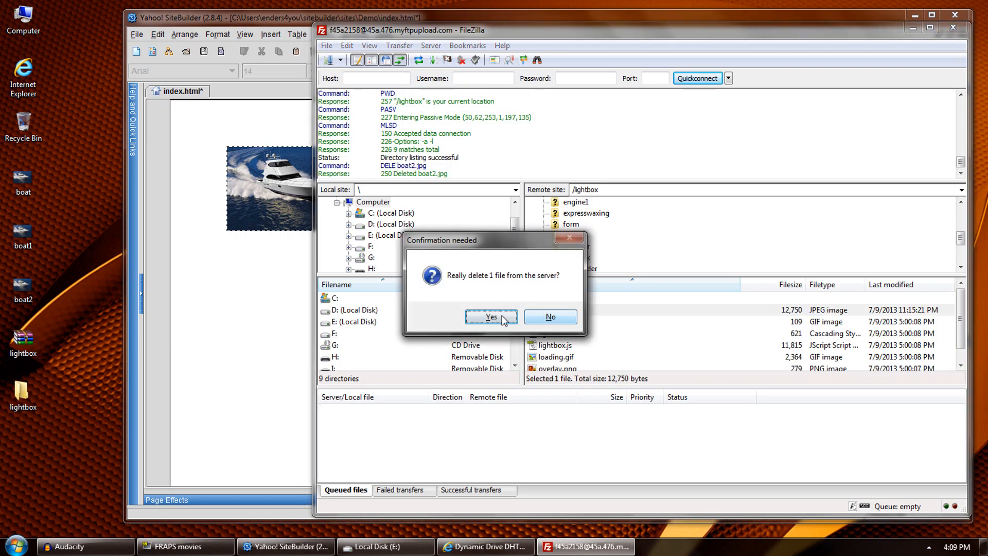
pyautogui.click(502, 315)
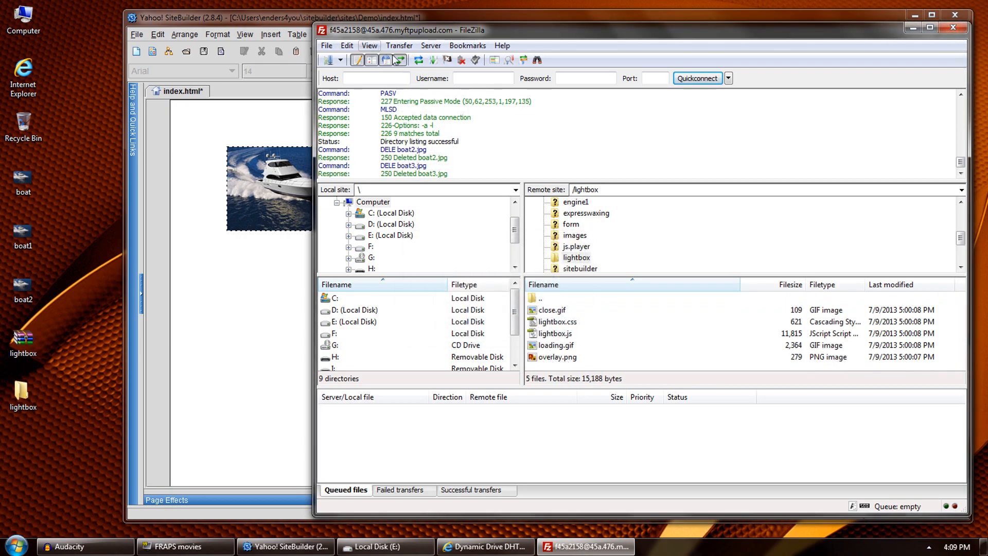
pyautogui.click(418, 60)
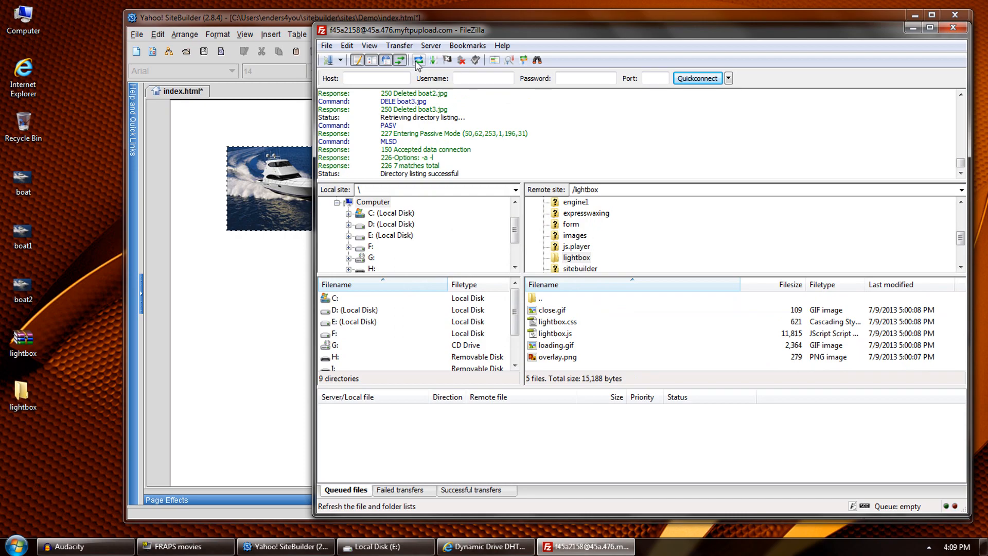
# - Upload the boat1 and boat2 images from the desktop into the remote lightbox folder
pyautogui.click(575, 359)
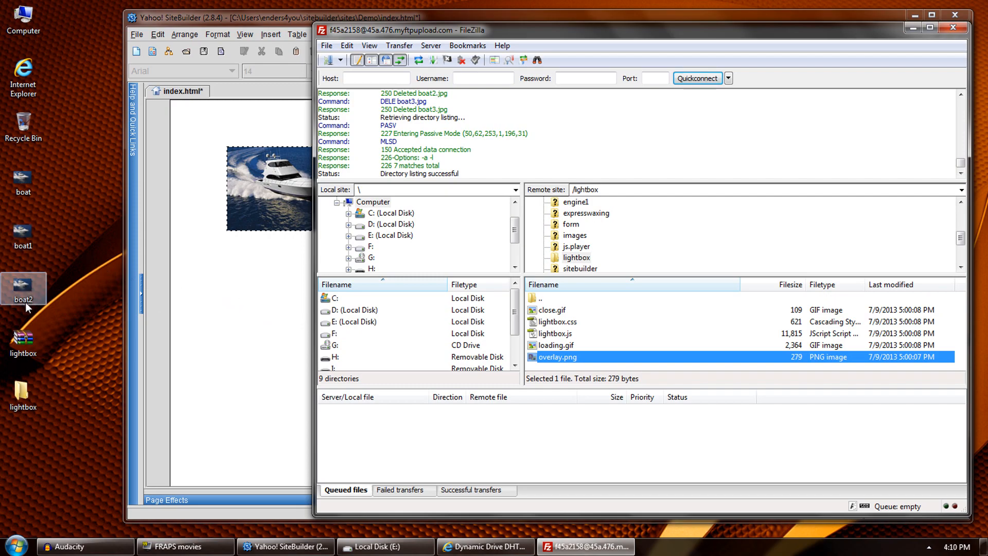
pyautogui.moveTo(31, 283); pyautogui.dragTo(31, 285)
pyautogui.moveTo(26, 235); pyautogui.dragTo(724, 349)
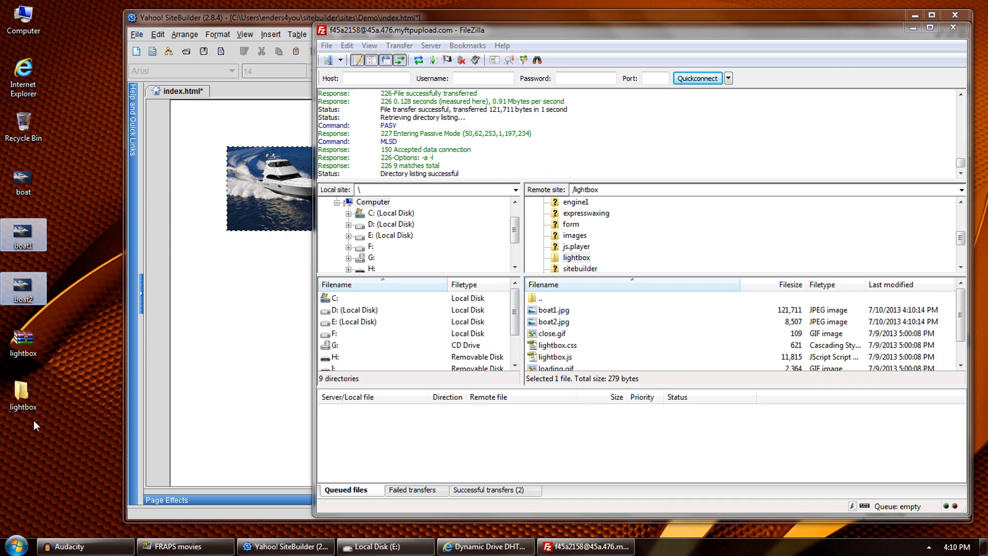
pyautogui.click(36, 400)
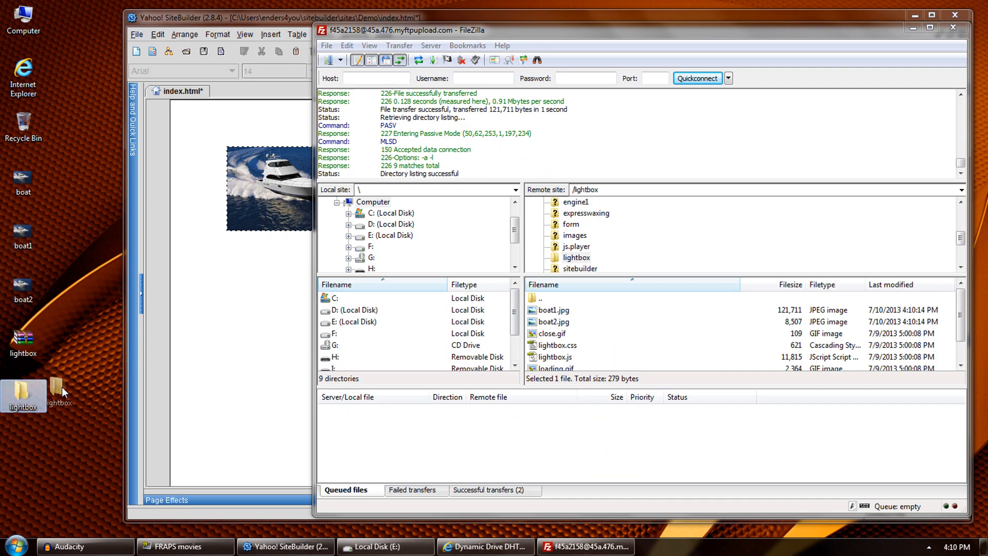
pyautogui.moveTo(61, 392); pyautogui.dragTo(29, 398)
pyautogui.click(570, 324)
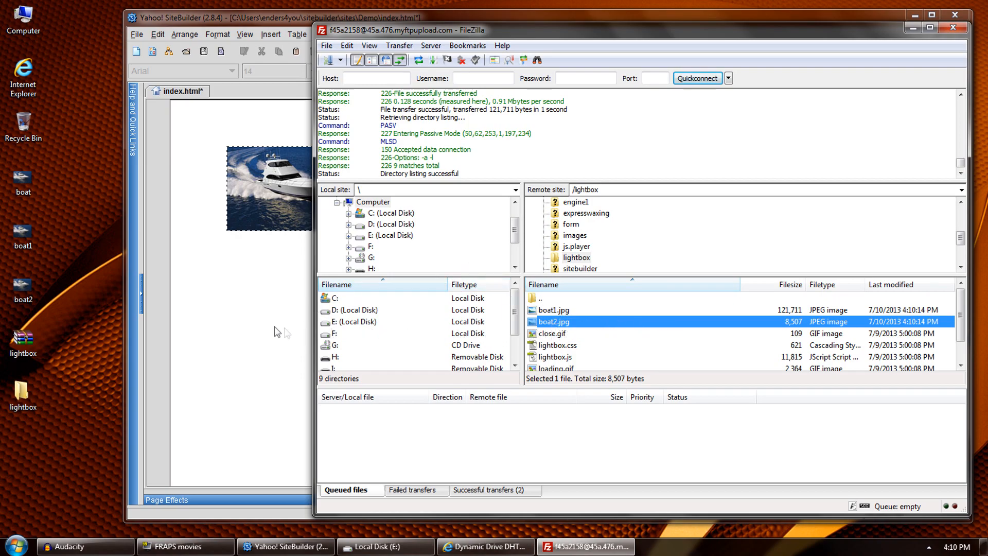
# - Switch back to Internet Explorer and copy the Step 1 stylesheet and script code for the page's HEAD section
pyautogui.click(259, 327)
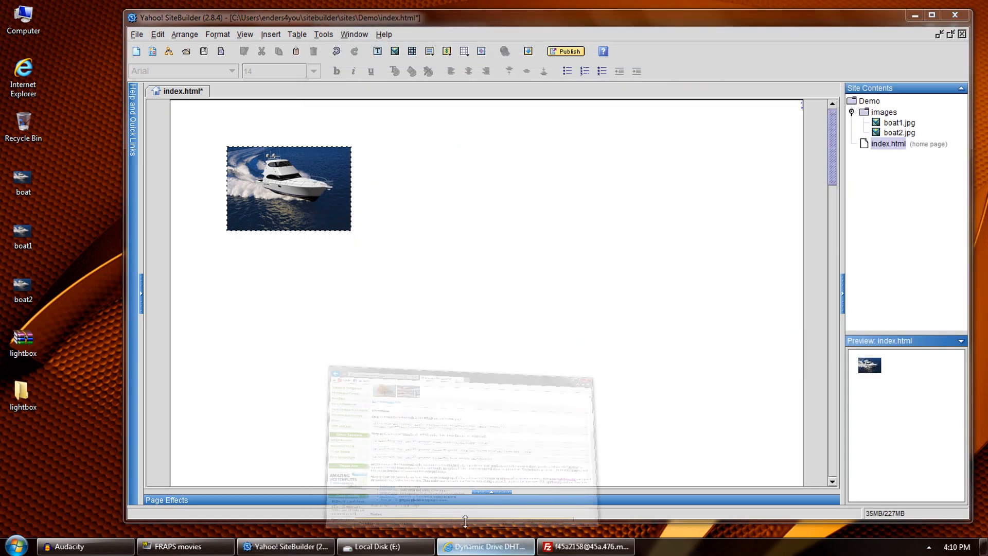
pyautogui.click(486, 546)
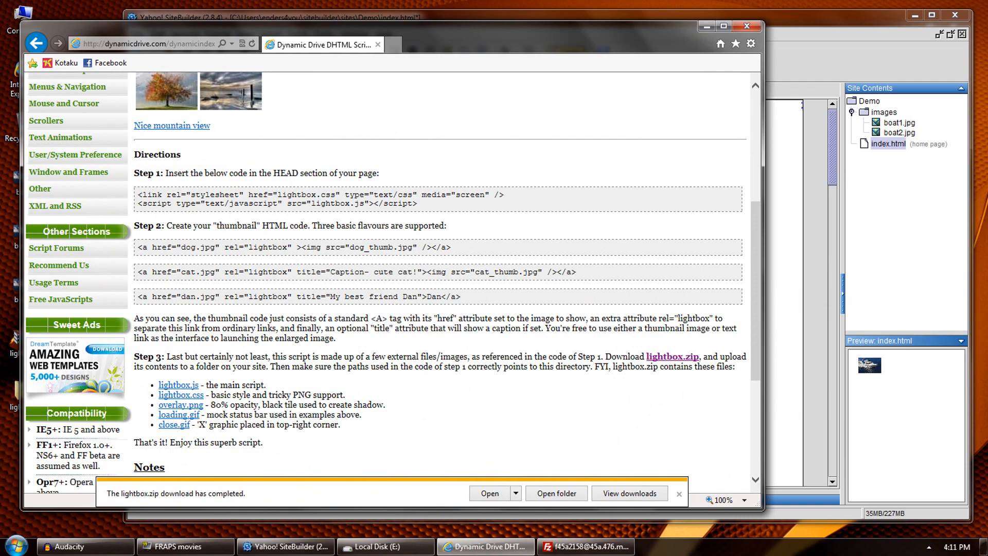
pyautogui.moveTo(137, 194); pyautogui.dragTo(439, 220)
pyautogui.hotkey('ctrl', 'c')
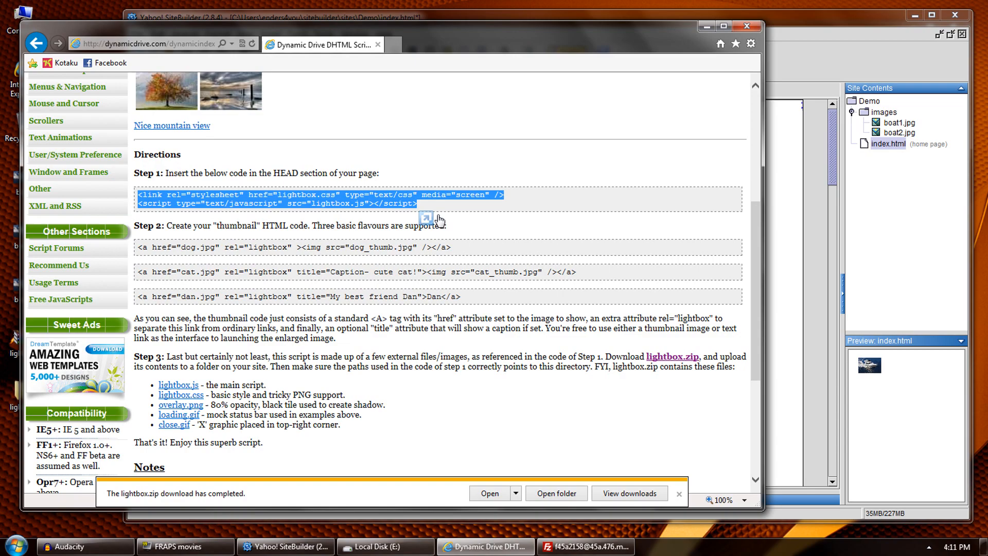
# - Switch to SiteBuilder, open the HTML properties of index.html, and paste the copied lightbox code as the HTML Head
pyautogui.click(784, 280)
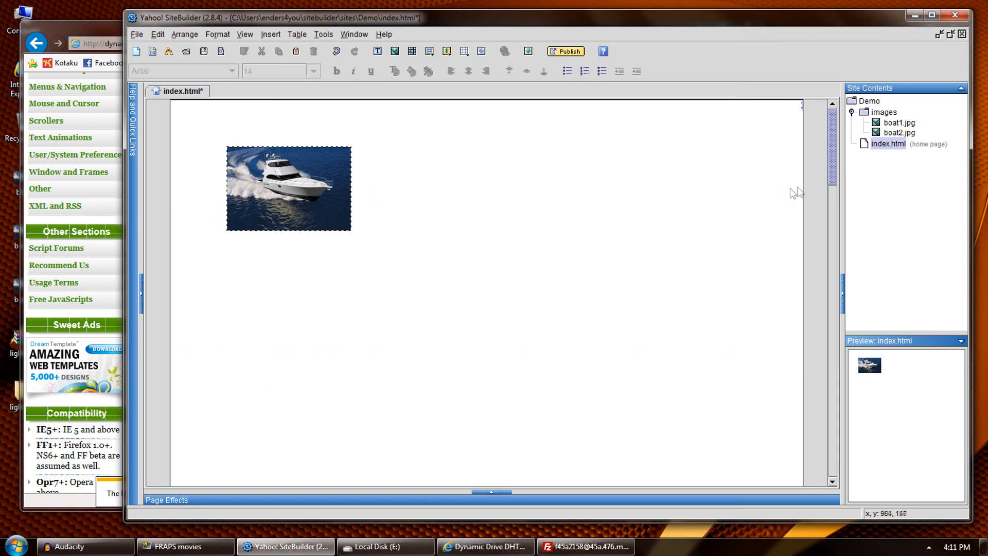
pyautogui.rightClick(411, 246)
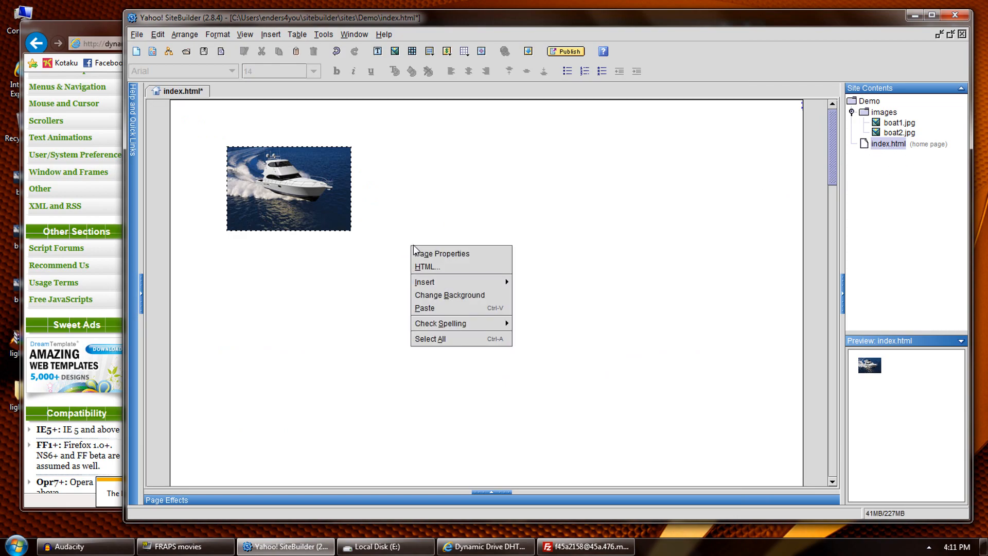
pyautogui.click(435, 268)
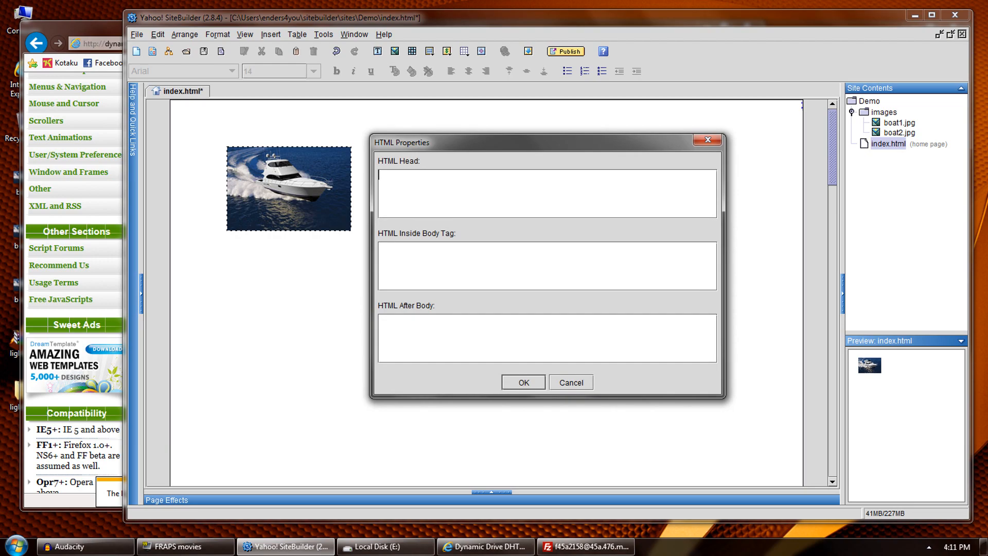
pyautogui.hotkey('ctrl', 'v')
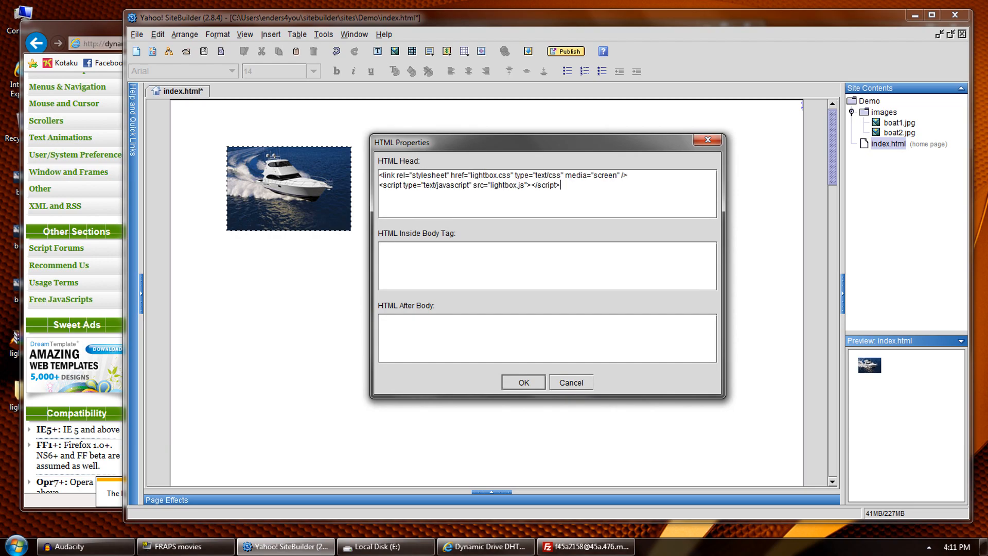
# - Apply the page's HTML properties, then reopen them to check the HTML Head code and confirm again
pyautogui.click(528, 384)
pyautogui.rightClick(465, 250)
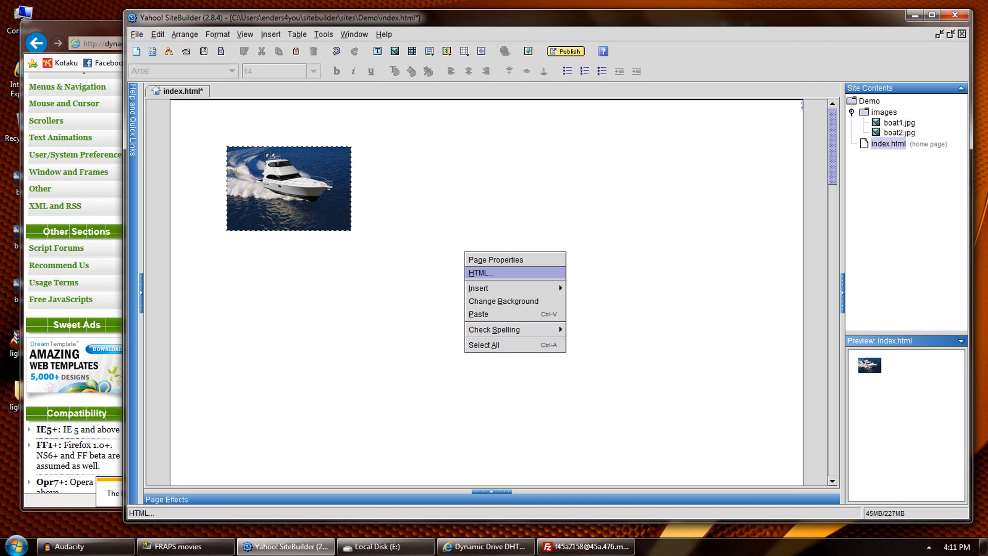
pyautogui.click(481, 273)
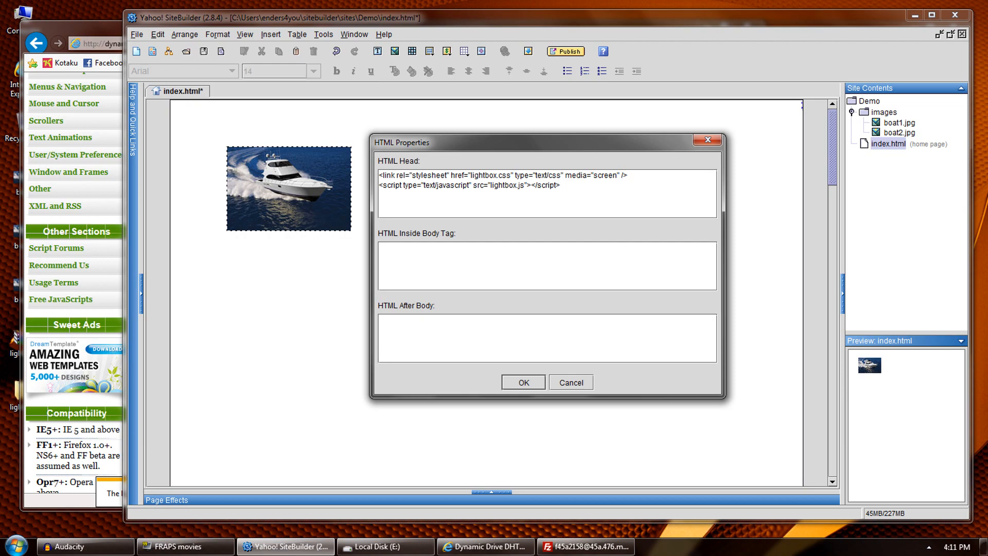
pyautogui.click(530, 383)
# - Try inserting an HTML code element containing gjkhgjk on the page, and delete it
pyautogui.click(270, 34)
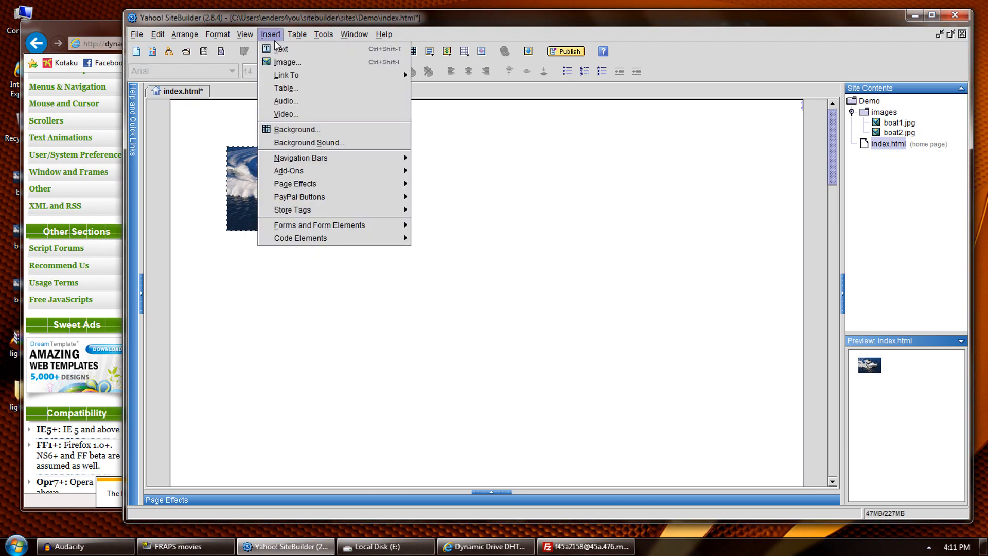
pyautogui.moveTo(329, 238)
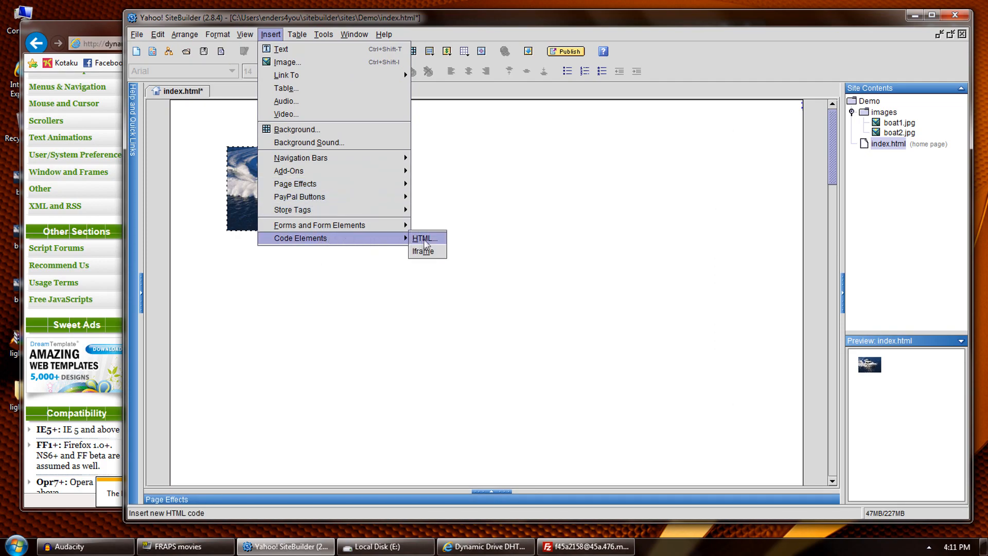
pyautogui.click(425, 239)
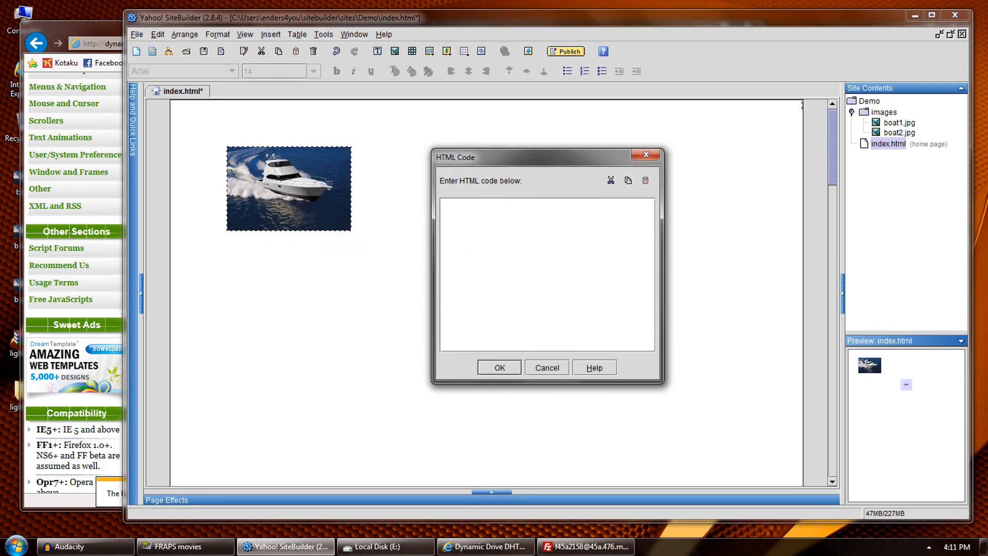
pyautogui.write('gjkhgjk')
pyautogui.click(500, 368)
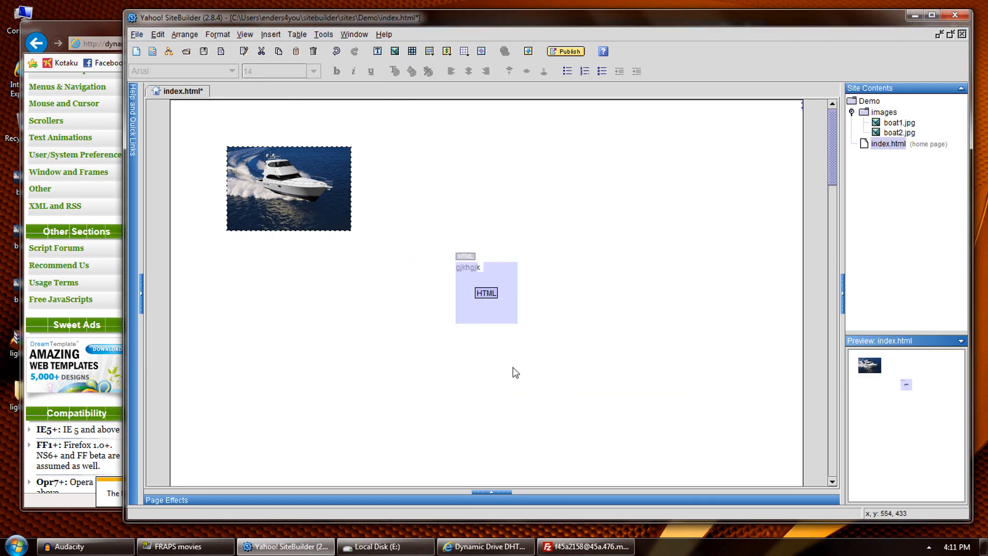
pyautogui.press('Delete')
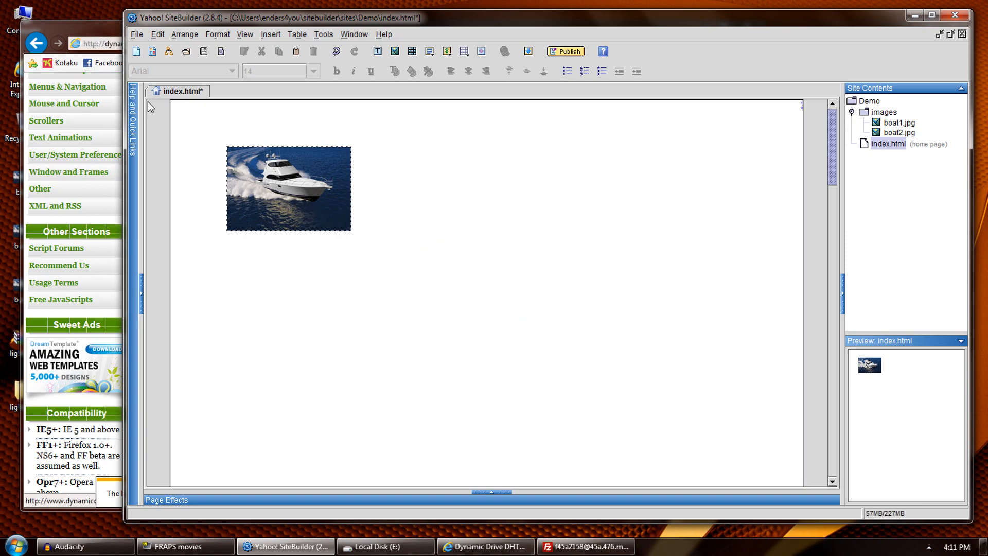
# - Reopen the page's HTML properties and compare the lightbox.css and lightbox.js references with the files in the desktop lightbox folder
pyautogui.rightClick(521, 285)
pyautogui.click(551, 307)
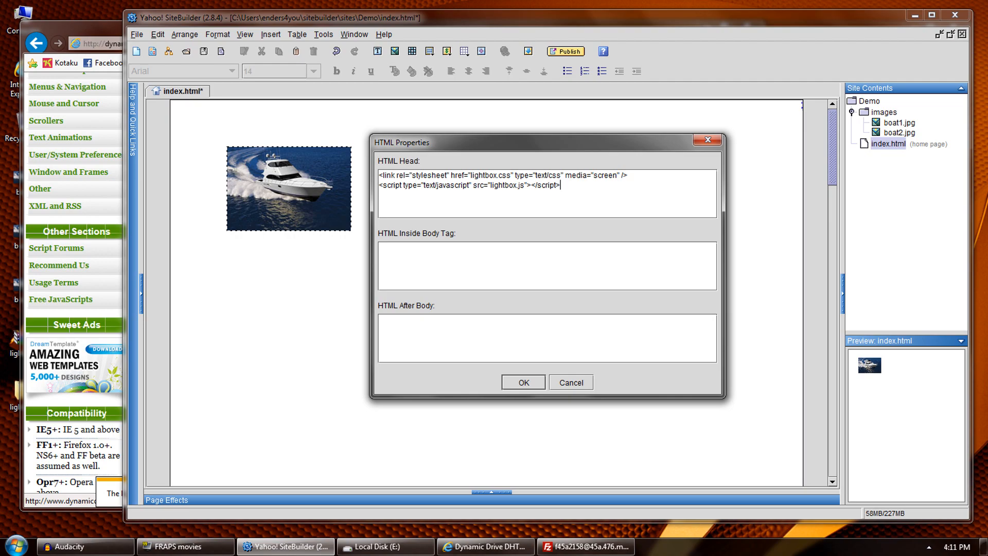
pyautogui.click(471, 175)
pyautogui.moveTo(471, 176); pyautogui.dragTo(511, 175)
pyautogui.doubleClick(18, 394)
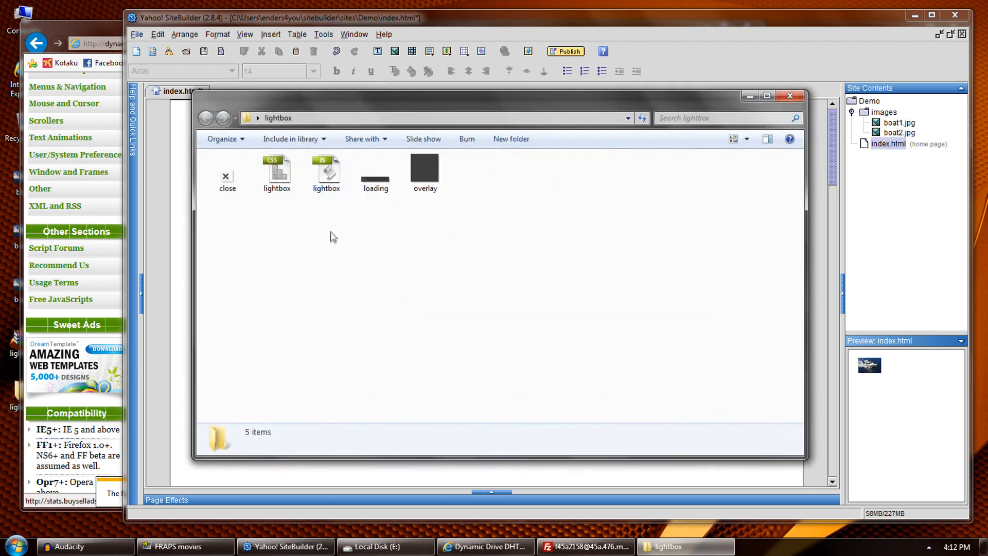
pyautogui.click(286, 195)
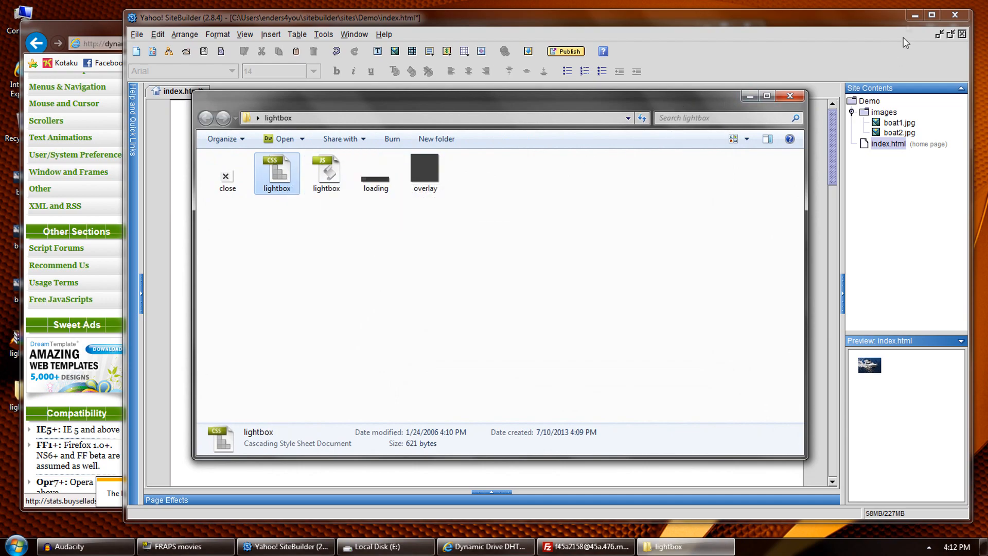
pyautogui.click(876, 23)
pyautogui.moveTo(498, 185); pyautogui.dragTo(525, 185)
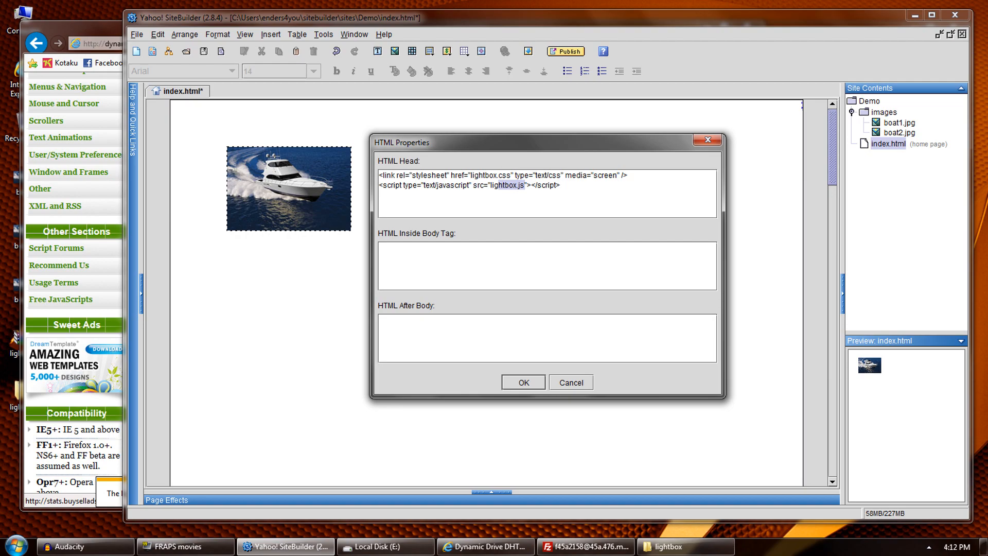
pyautogui.click(471, 176)
pyautogui.write('www')
pyautogui.write('.endervision')
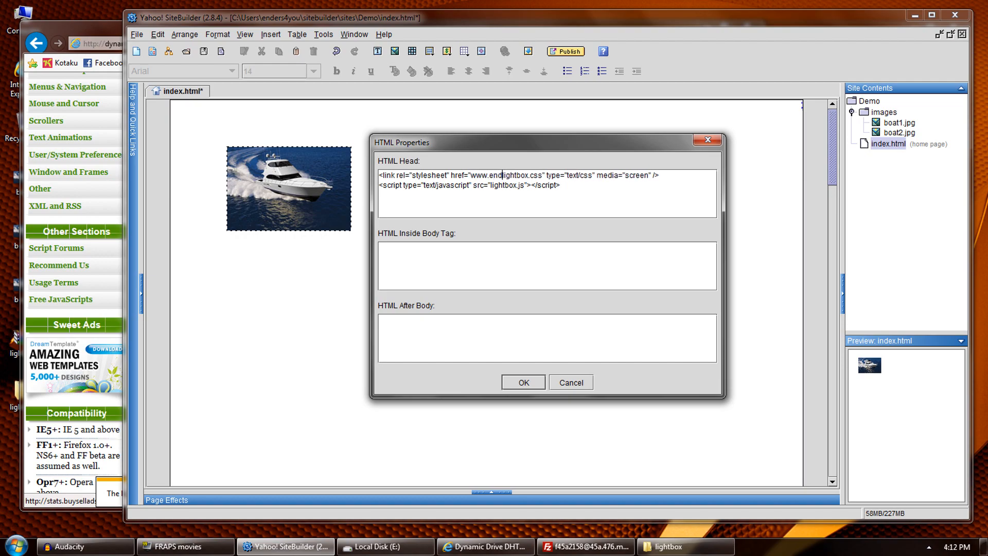
pyautogui.write('.com/')
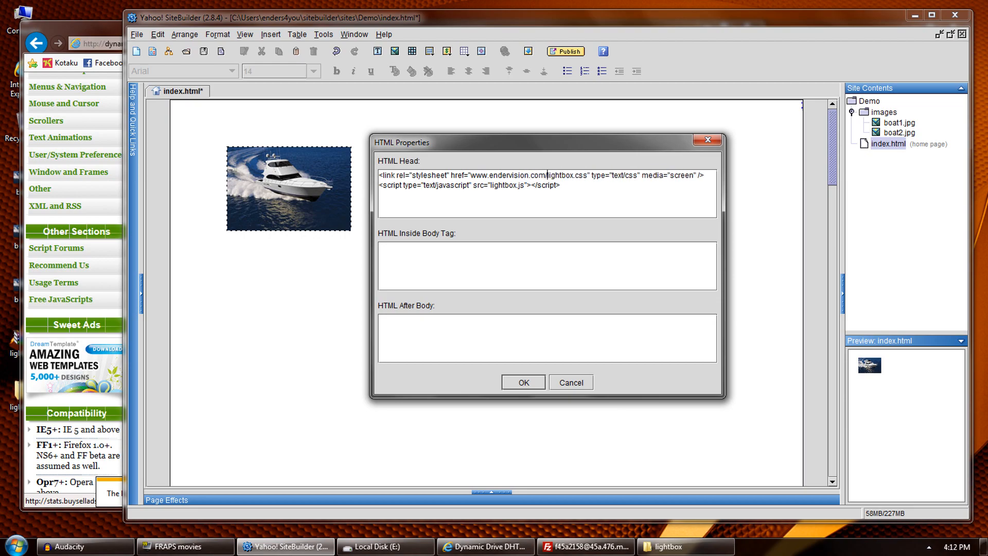
pyautogui.write('lightbox')
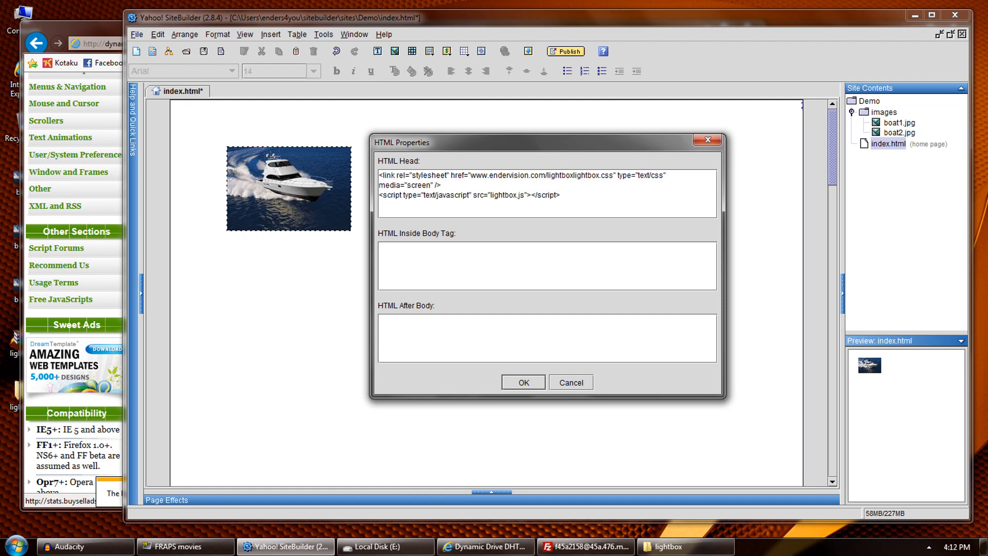
pyautogui.write('/')
pyautogui.write('www')
pyautogui.write('.endervision')
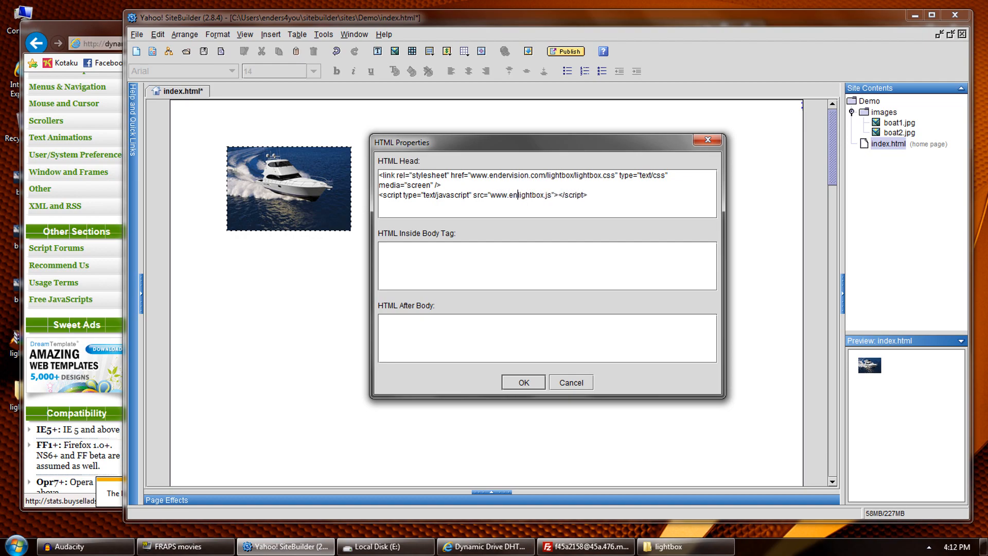
pyautogui.write('.com')
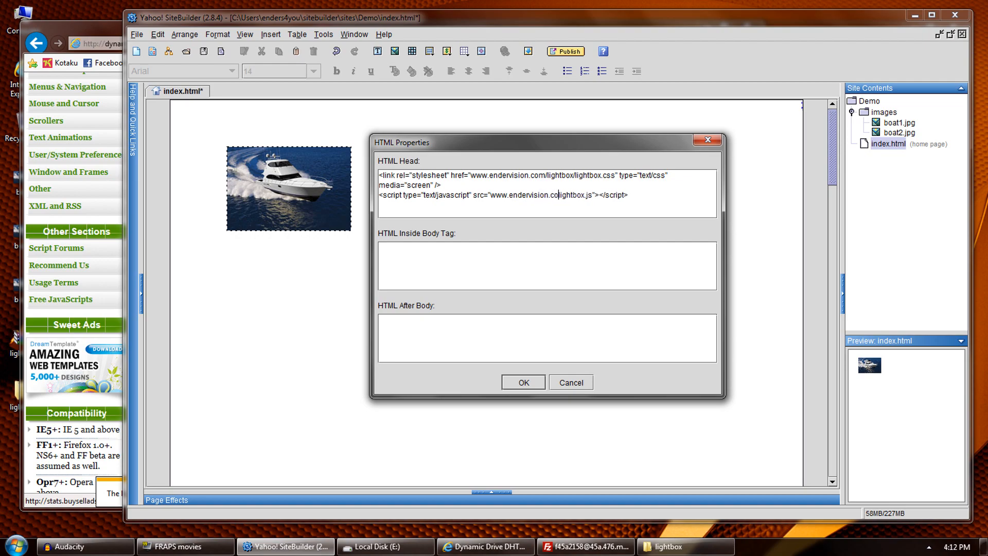
pyautogui.write('/lightbox/lightbox.js"></')
pyautogui.click(585, 195)
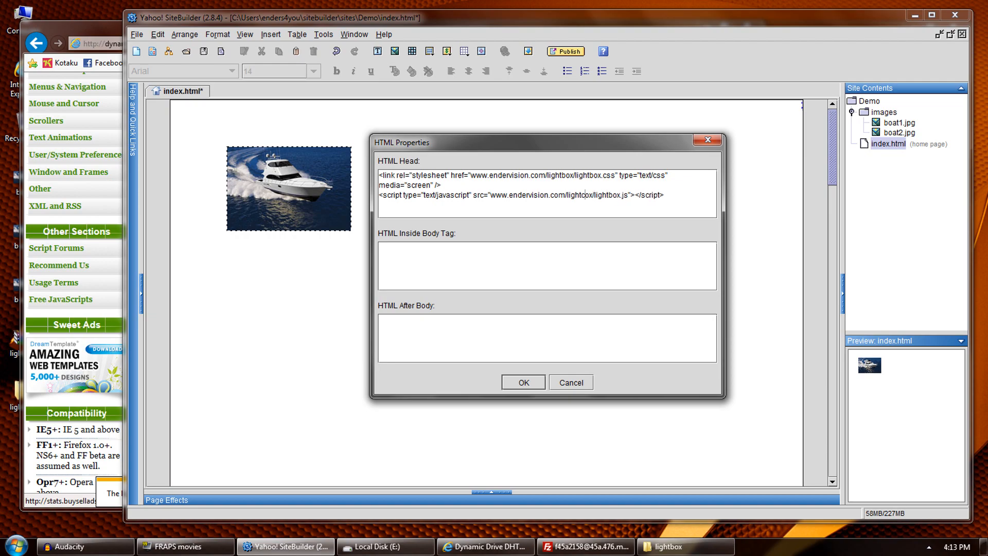
pyautogui.press('BackSpace')
pyautogui.write('b')
pyautogui.write('ttp:')
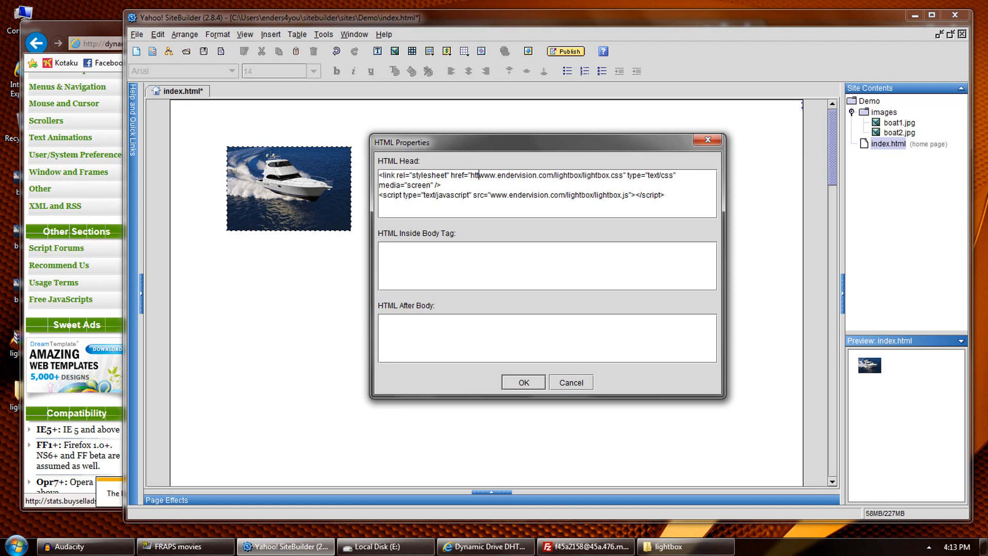
pyautogui.write('//')
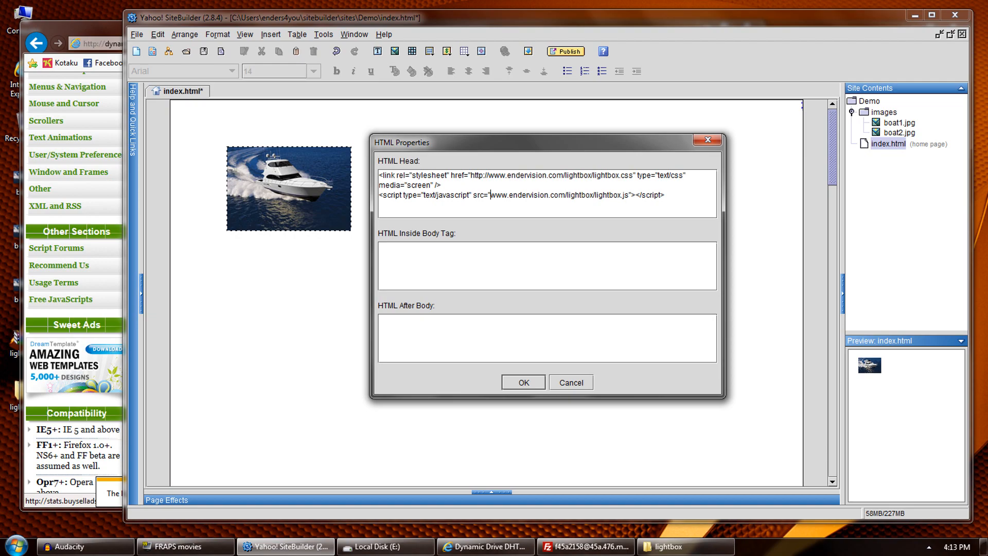
pyautogui.write('http://')
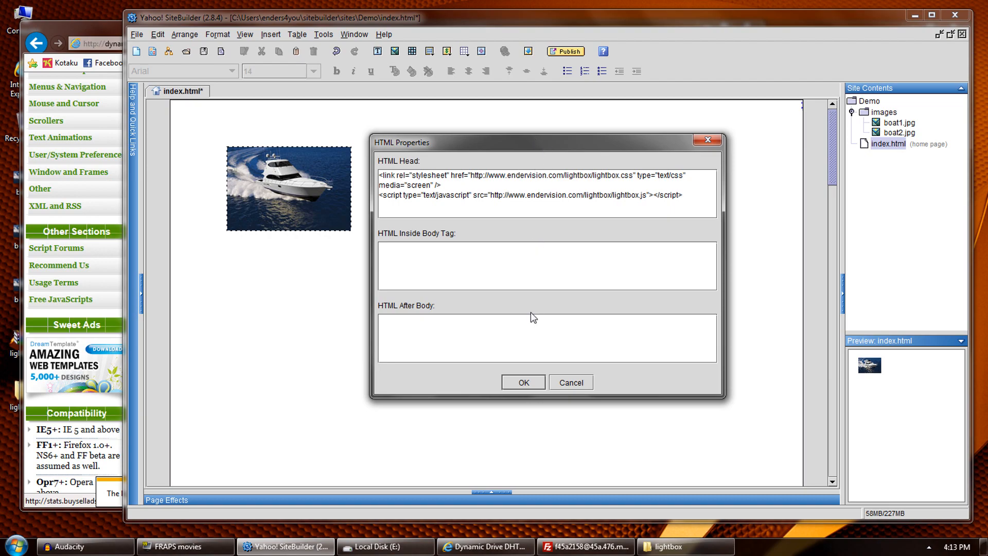
# - Switch to FileZilla and check the image, CSS and JS files in the remote lightbox folder against the HTML Head addresses
pyautogui.click(557, 545)
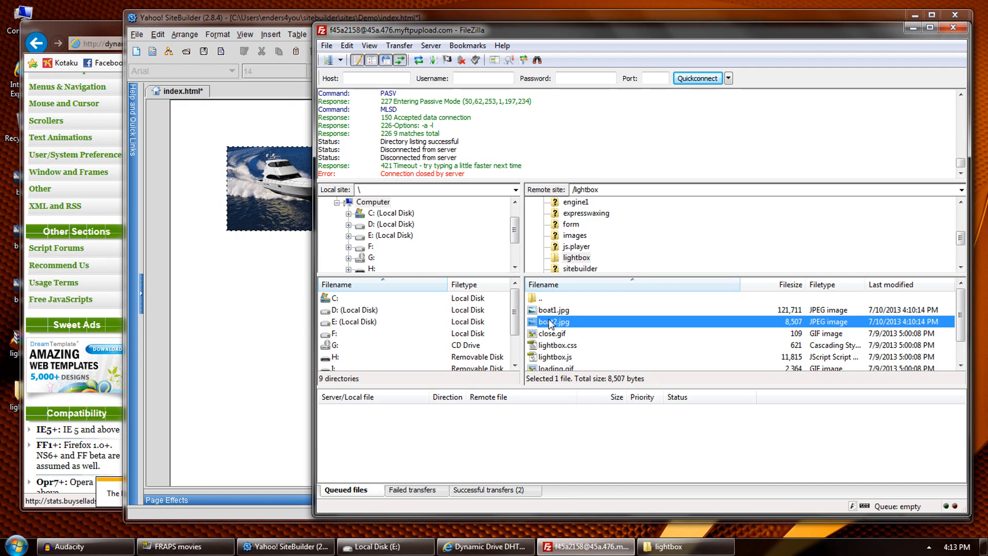
pyautogui.click(556, 335)
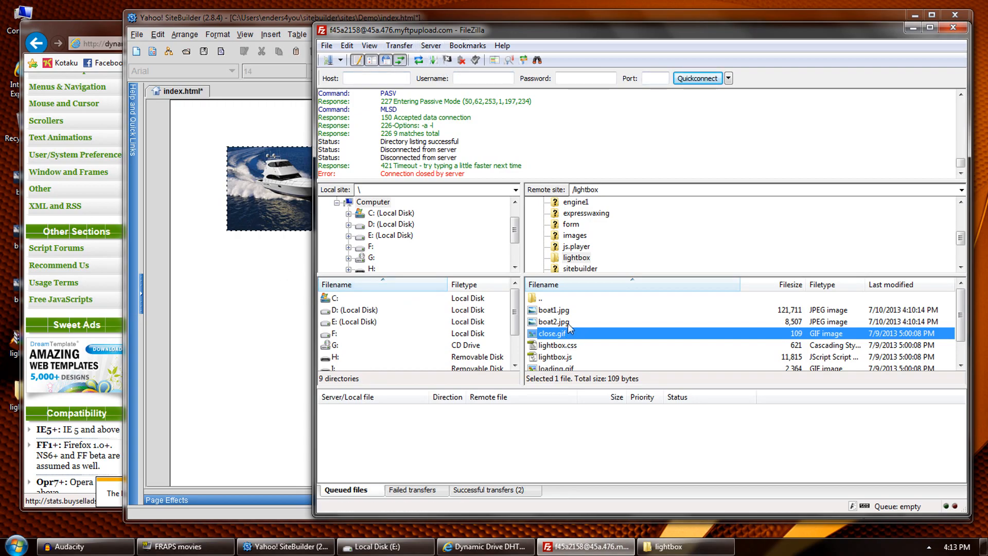
pyautogui.click(287, 265)
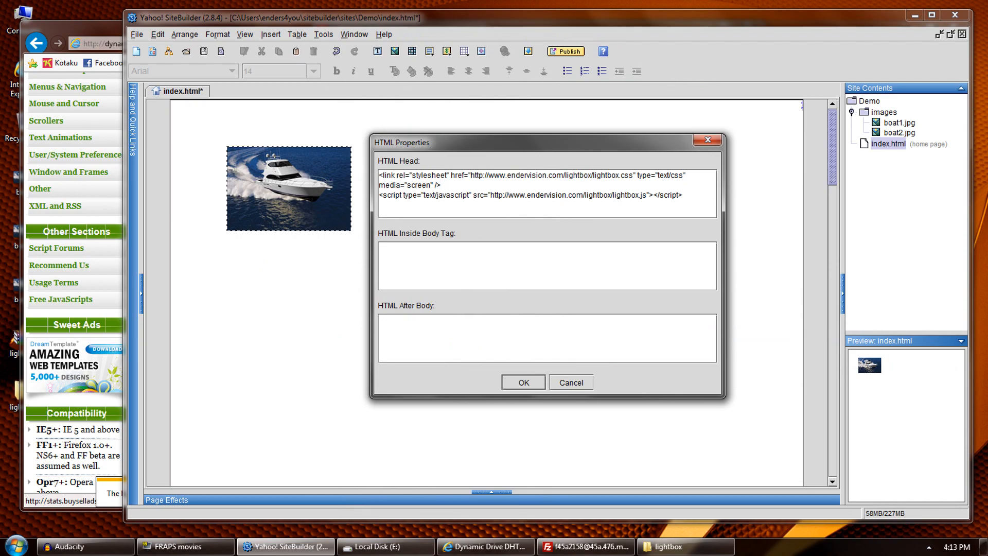
pyautogui.click(573, 546)
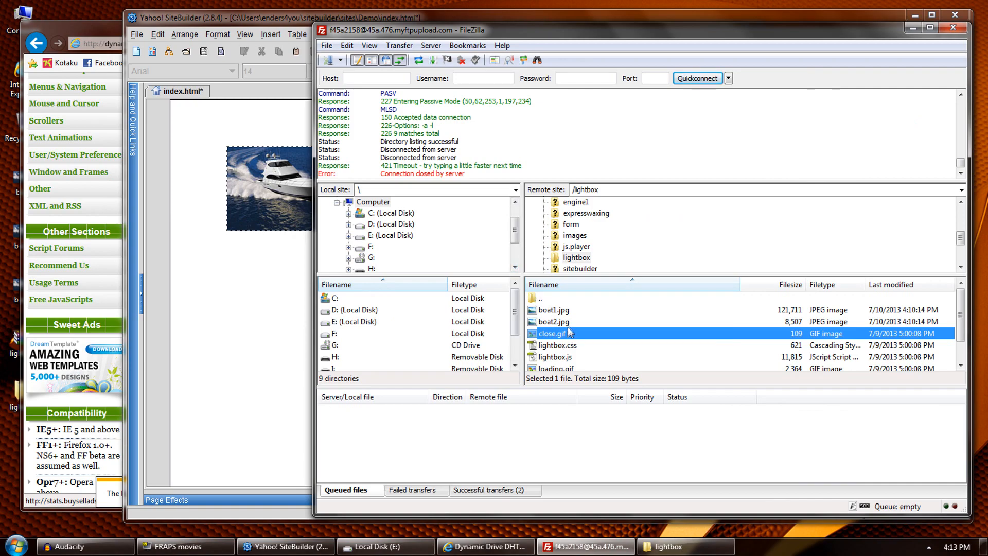
pyautogui.click(554, 311)
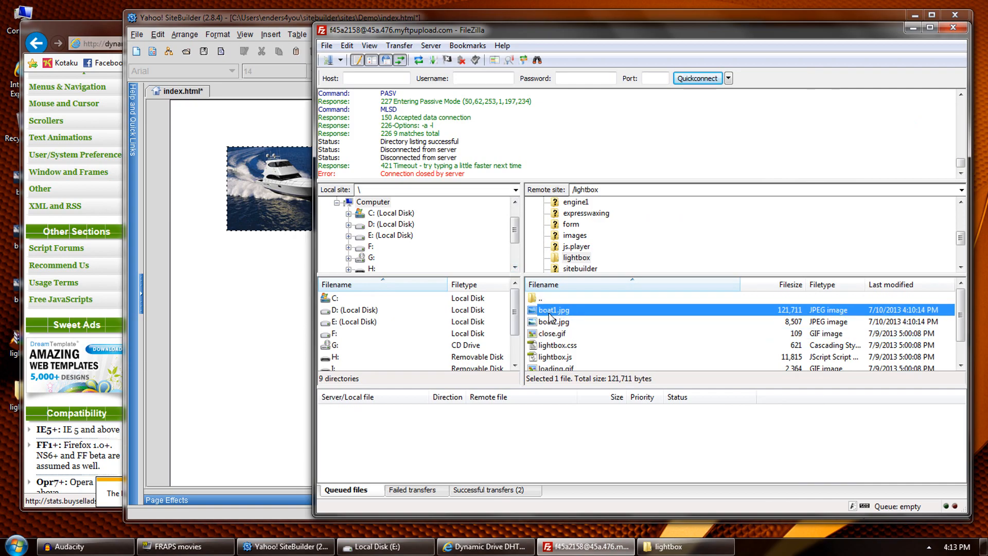
pyautogui.click(557, 345)
pyautogui.click(553, 359)
# - Copy the URL of the remote lightbox.js file and paste it into SiteBuilder's HTML Inside Body Tag section
pyautogui.rightClick(554, 360)
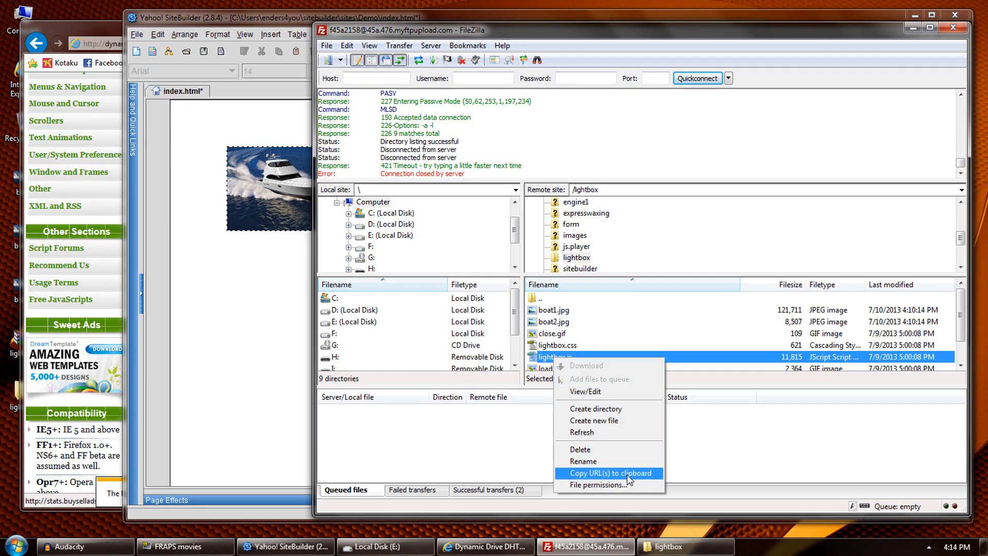
pyautogui.click(604, 478)
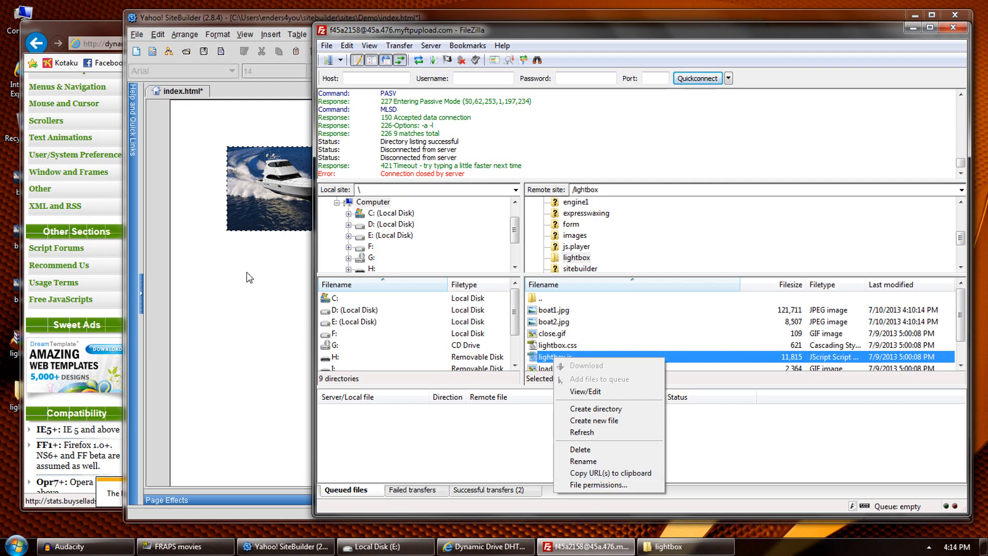
pyautogui.click(246, 272)
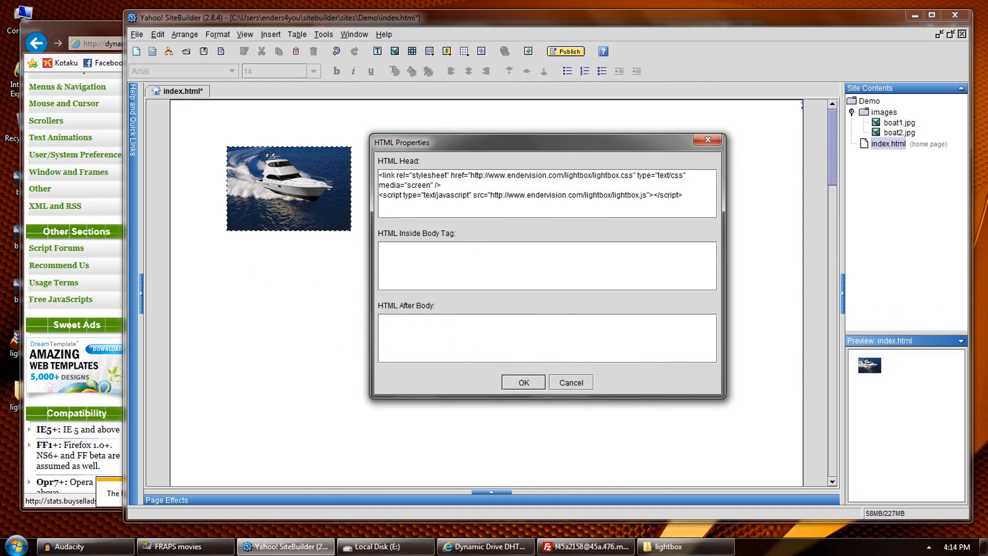
pyautogui.click(579, 545)
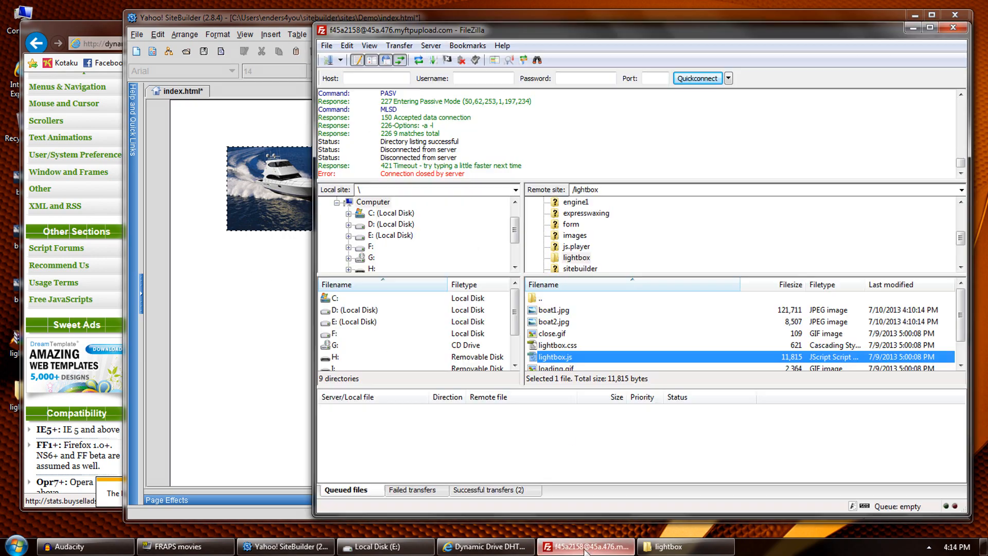
pyautogui.rightClick(569, 360)
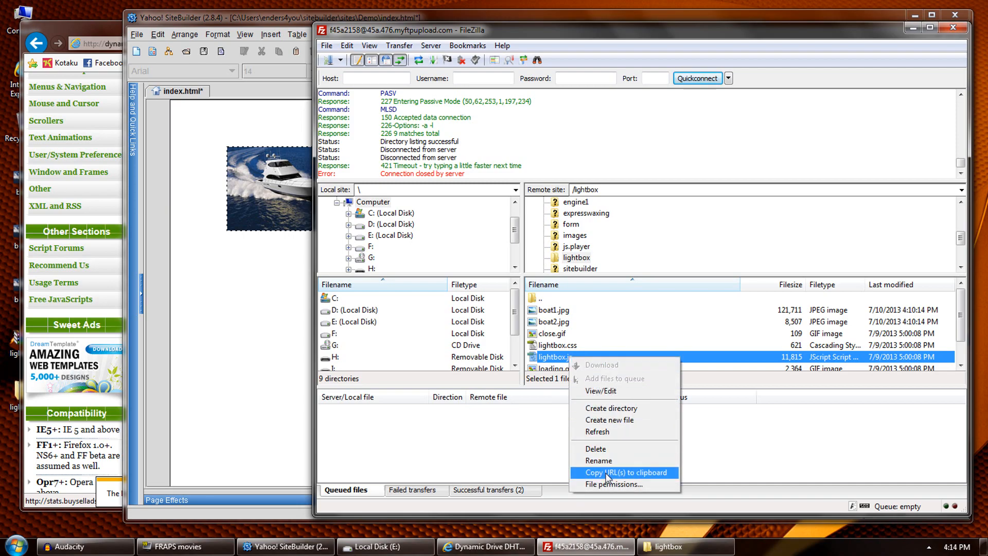
pyautogui.click(640, 478)
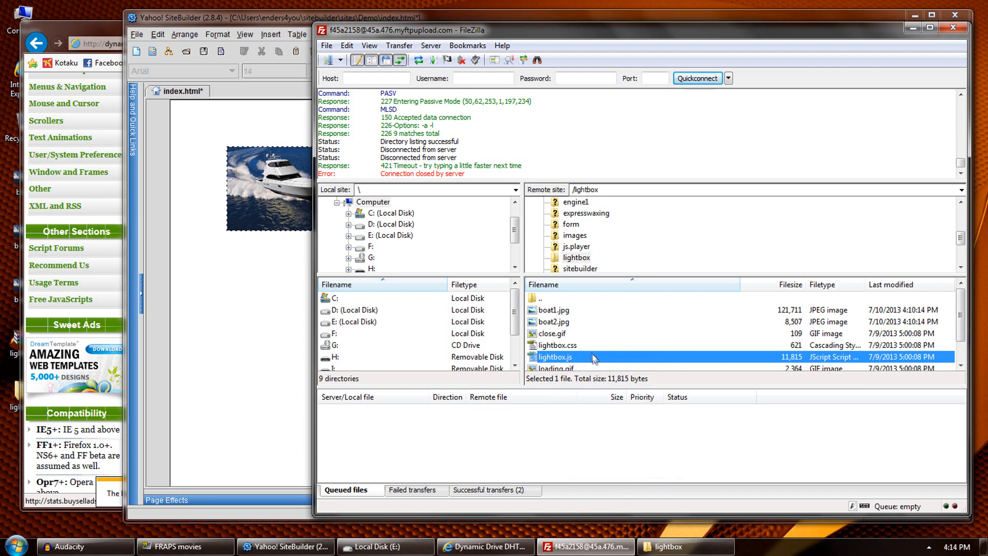
pyautogui.click(206, 317)
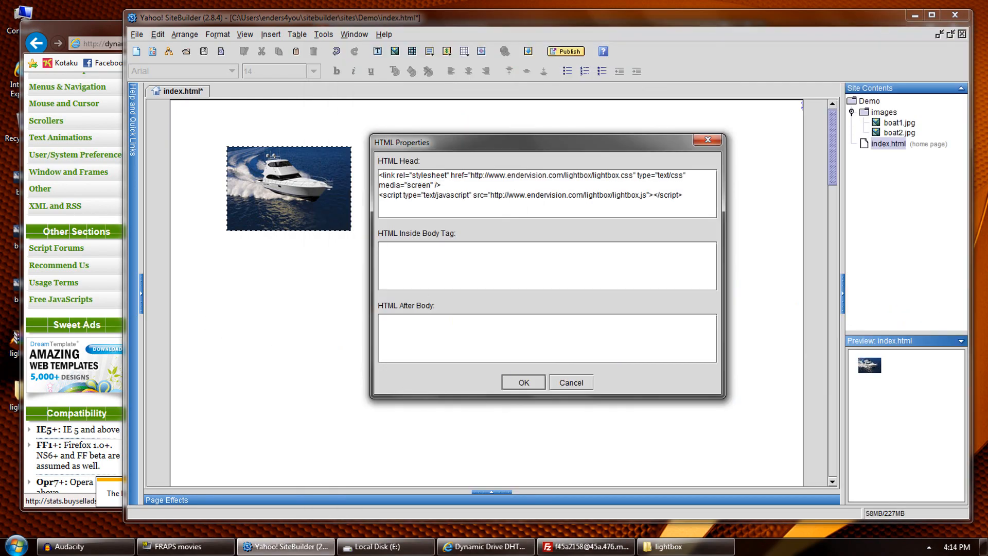
pyautogui.hotkey('ctrl', 'v')
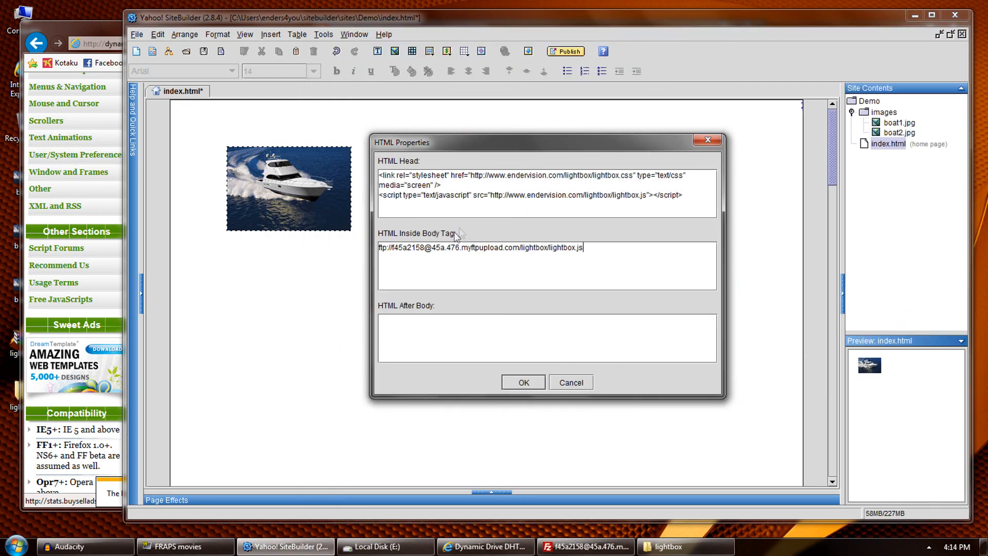
# - Delete the pasted FTP address from the HTML Inside Body Tag section and apply the HTML properties
pyautogui.moveTo(392, 247); pyautogui.dragTo(583, 247)
pyautogui.click(583, 247)
pyautogui.moveTo(503, 248); pyautogui.dragTo(378, 248)
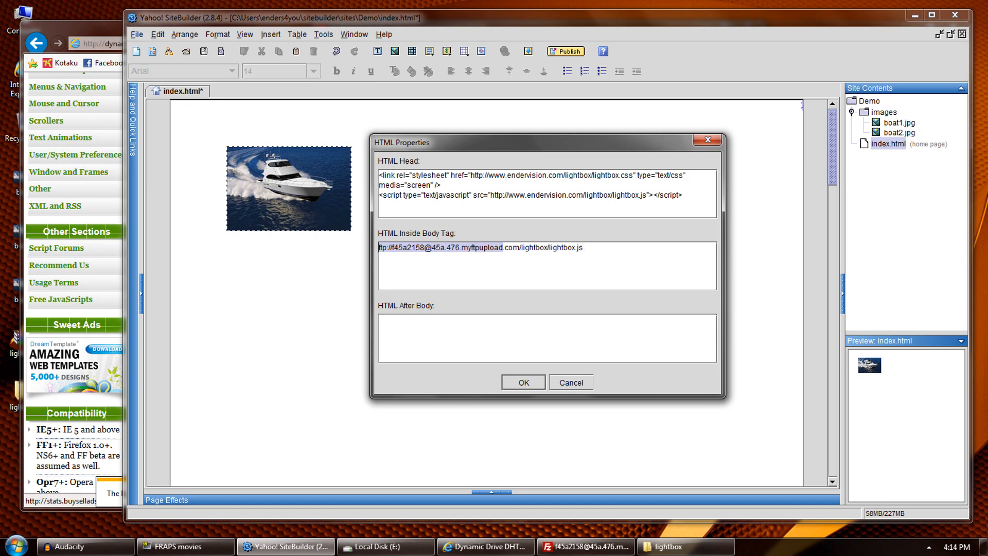
pyautogui.moveTo(583, 248); pyautogui.dragTo(380, 250)
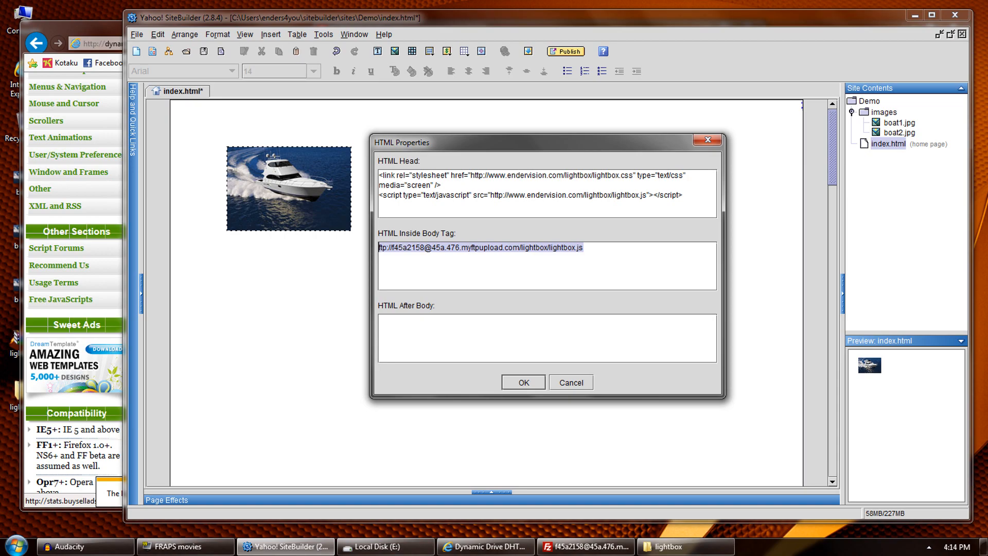
pyautogui.press('Delete')
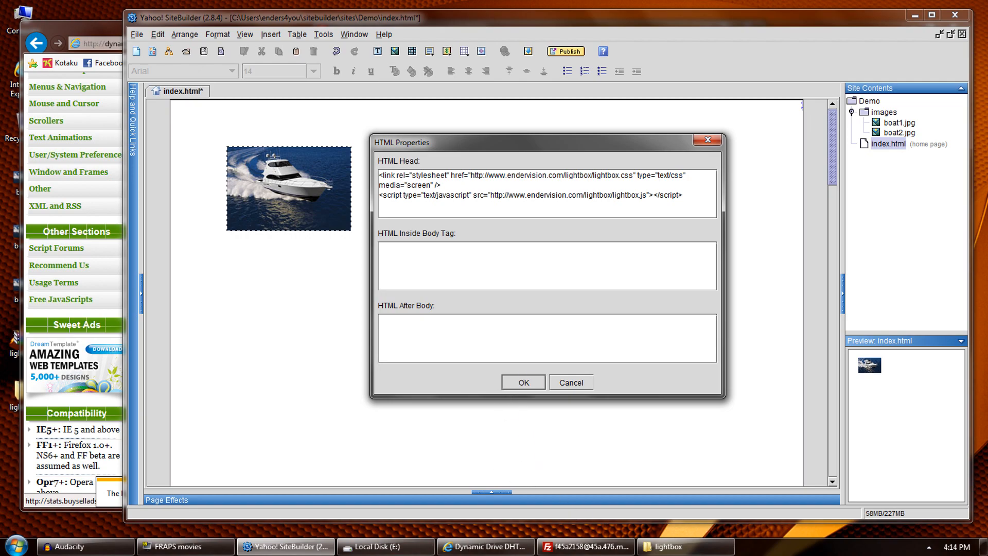
pyautogui.click(523, 382)
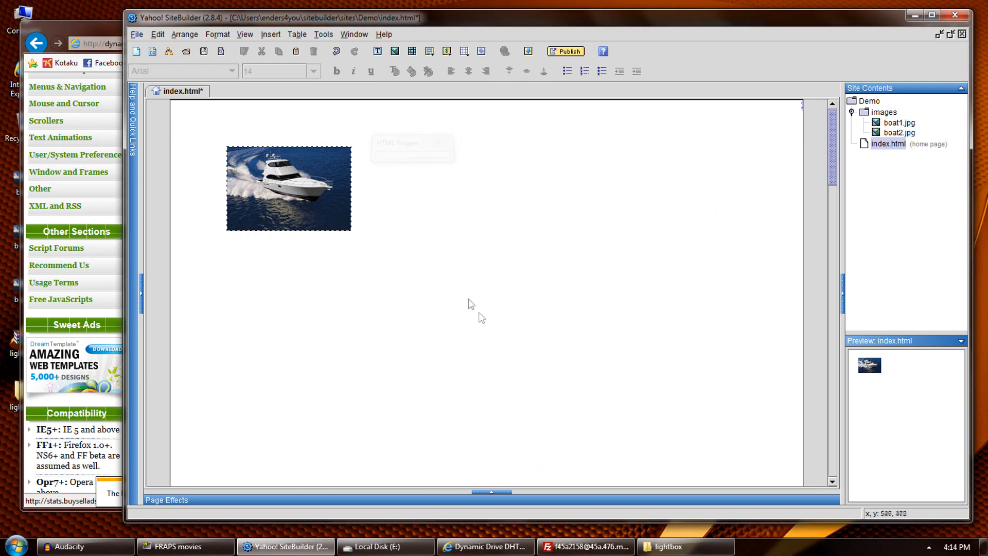
# - Switch to the Dynamic Drive page and copy the first Step 2 thumbnail code, the one linking dog.jpg with rel="lightbox"
pyautogui.click(72, 37)
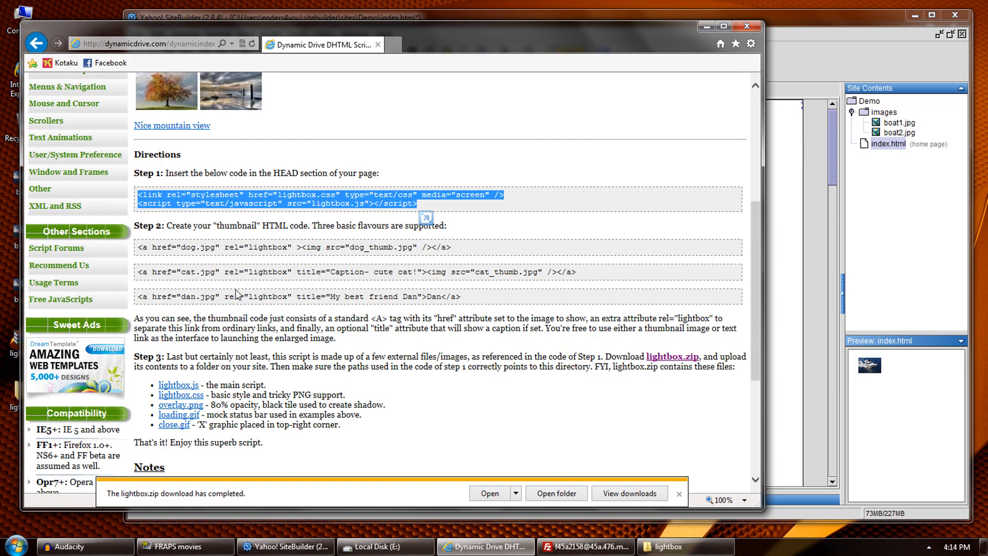
pyautogui.moveTo(137, 247); pyautogui.dragTo(459, 247)
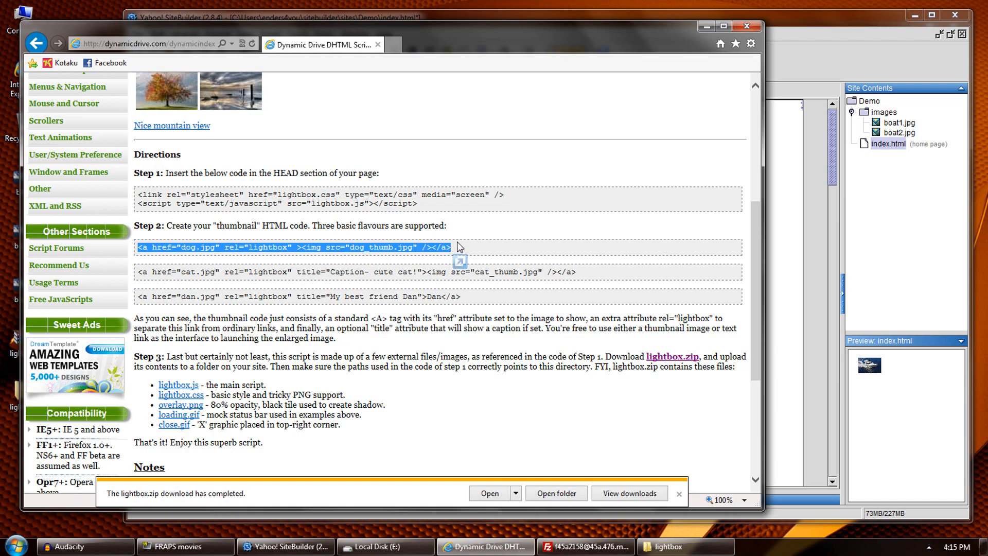
pyautogui.click(790, 183)
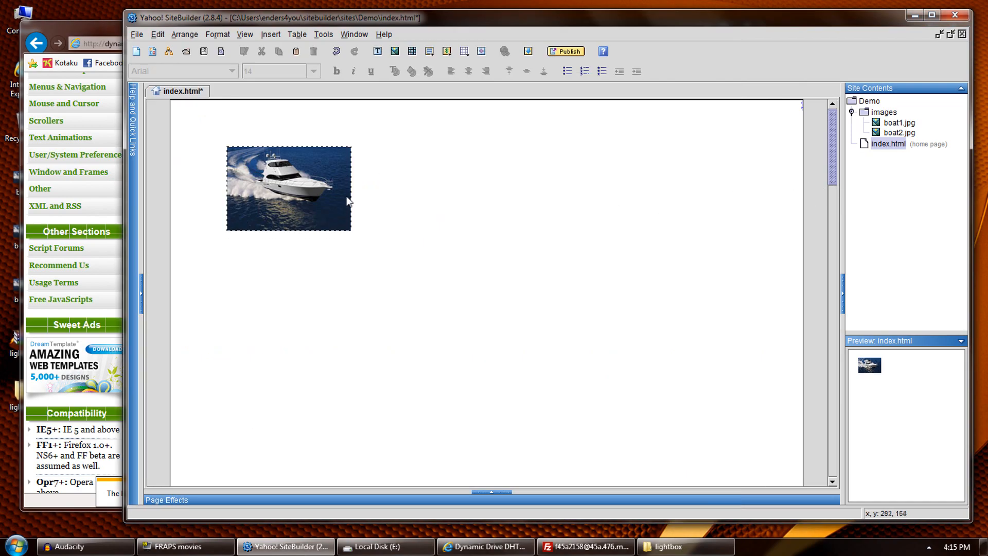
pyautogui.click(95, 50)
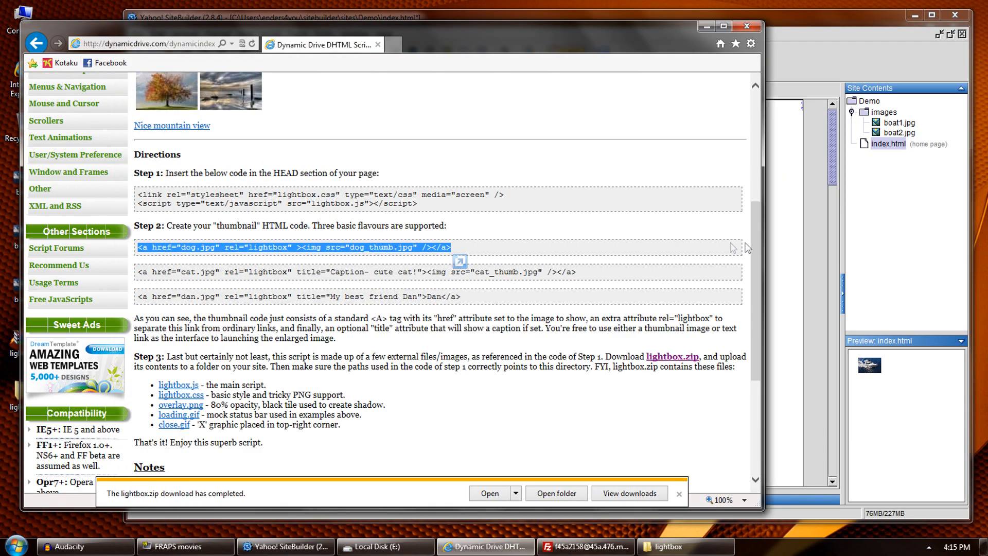
# - Insert an HTML code element on SiteBuilder's index.html page and paste the copied thumbnail code into it
pyautogui.click(783, 263)
pyautogui.click(271, 36)
pyautogui.click(271, 37)
pyautogui.click(271, 37)
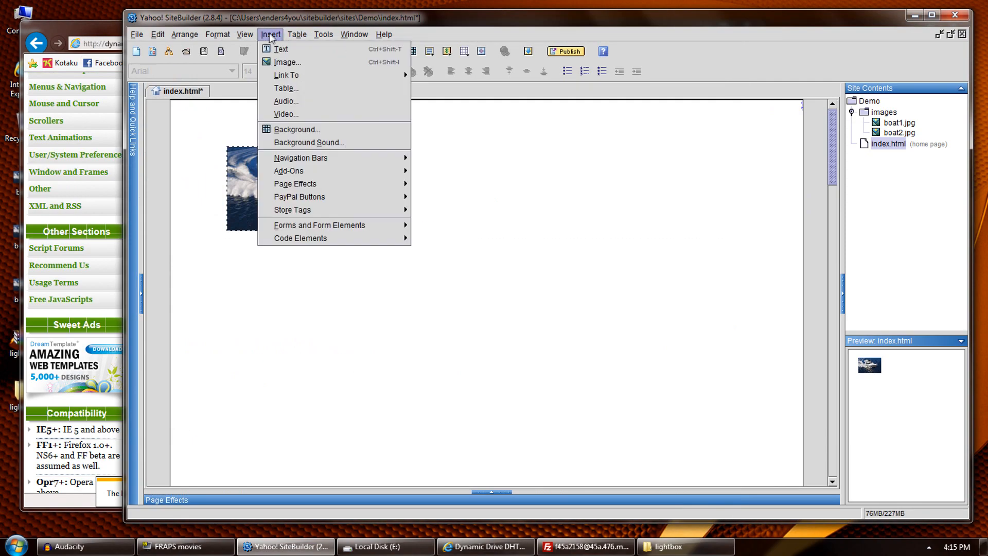
pyautogui.moveTo(322, 238)
pyautogui.click(416, 239)
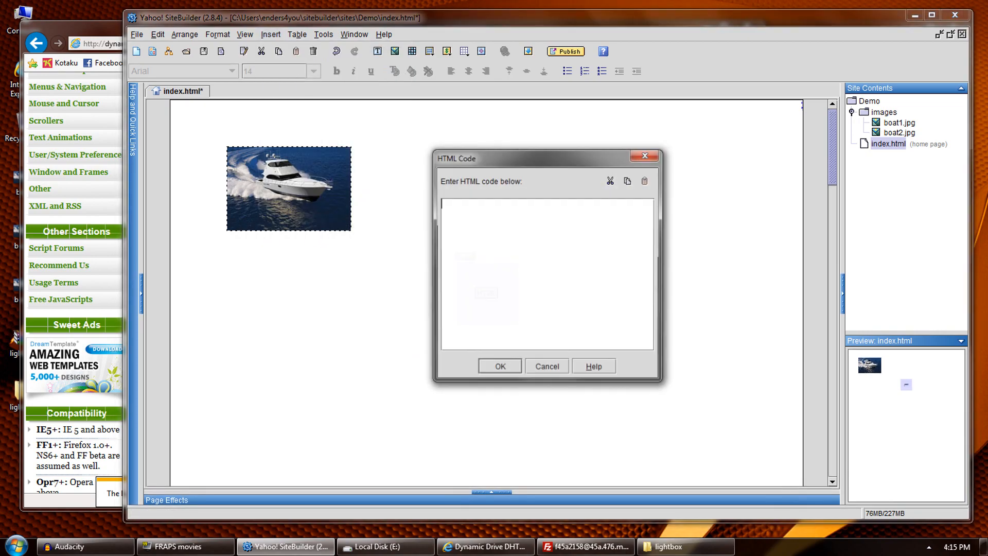
pyautogui.hotkey('ctrl', 'v')
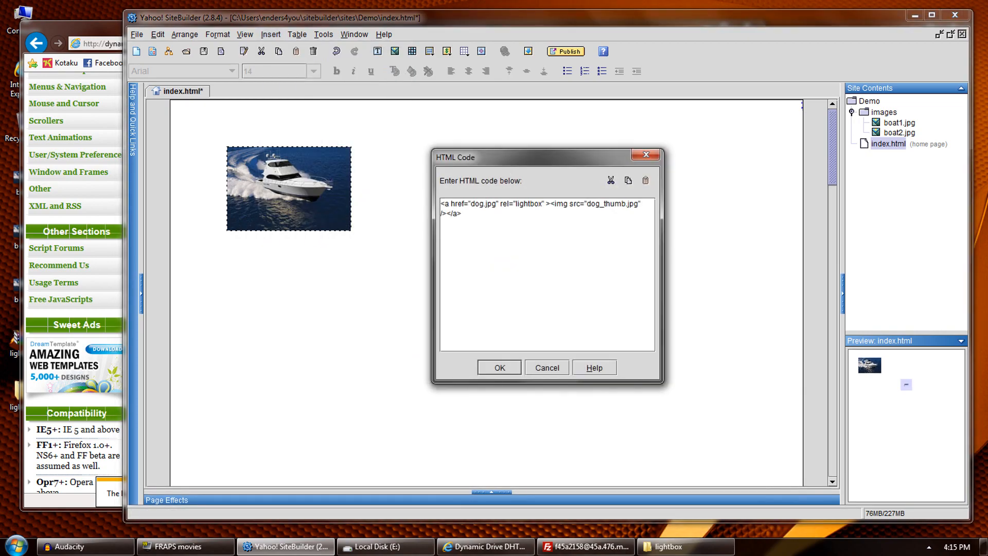
pyautogui.moveTo(470, 204)
pyautogui.mouseDown()
pyautogui.moveTo(497, 204)
pyautogui.moveTo(485, 204)
pyautogui.mouseUp()
pyautogui.moveTo(639, 204); pyautogui.dragTo(591, 204)
pyautogui.click(587, 204)
pyautogui.write('http')
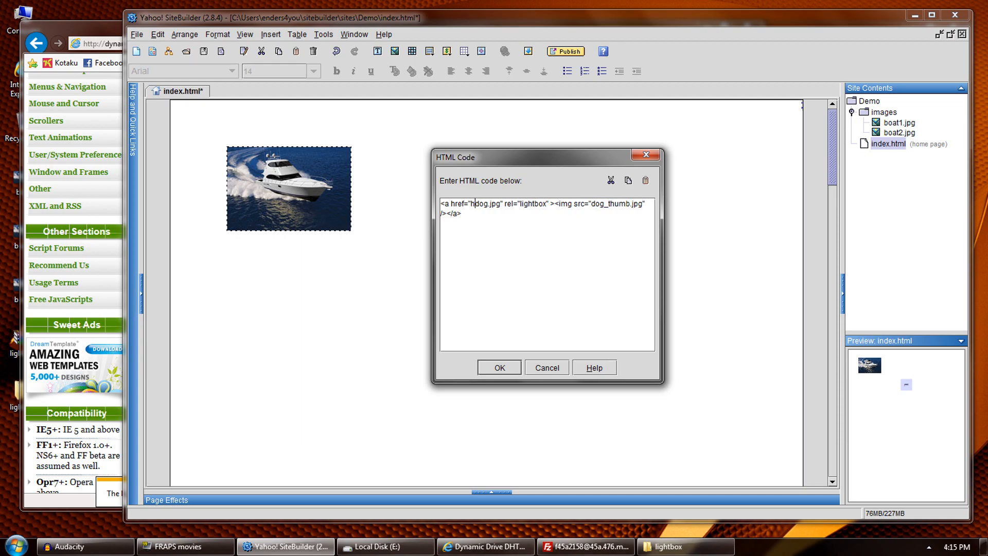
pyautogui.write(':')
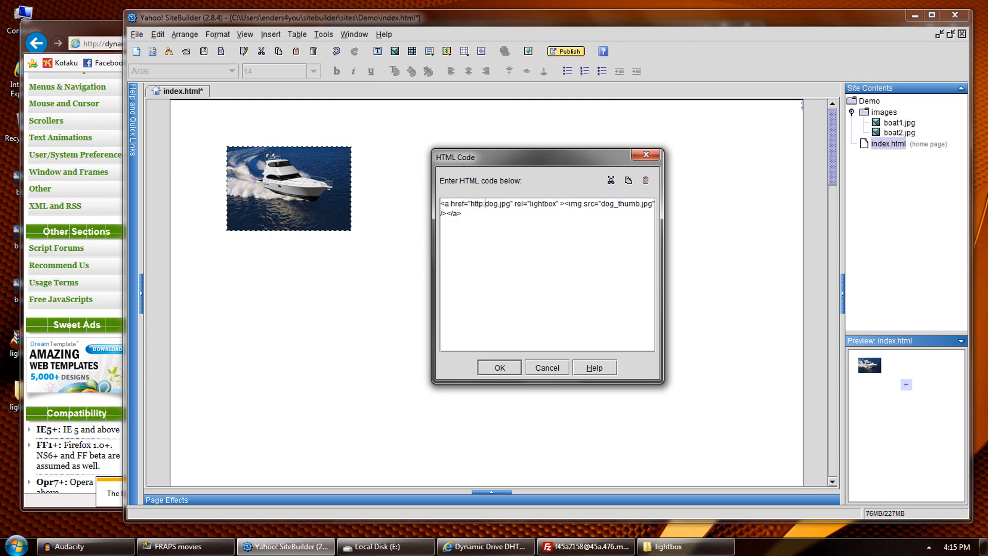
pyautogui.write('//www.endervision.com')
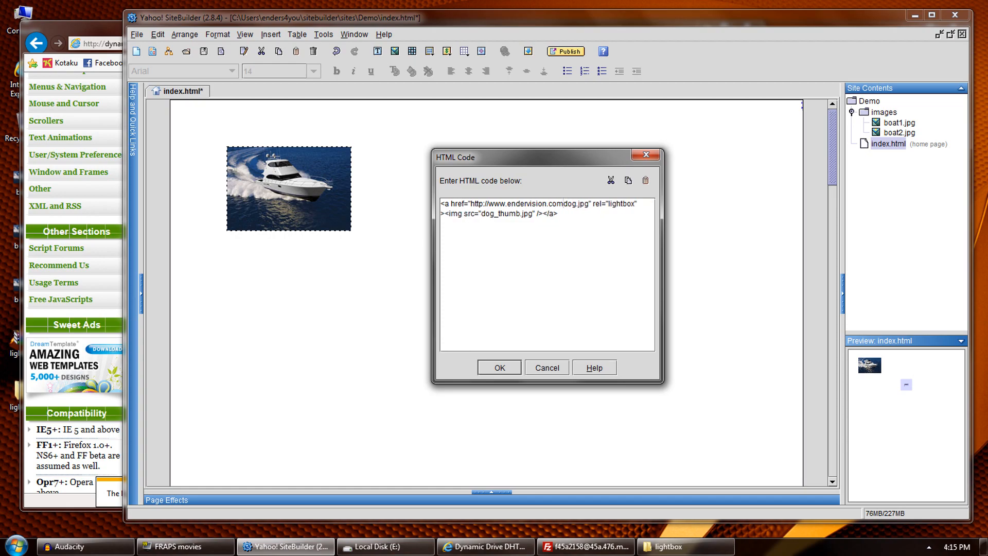
pyautogui.write('/lightbox/')
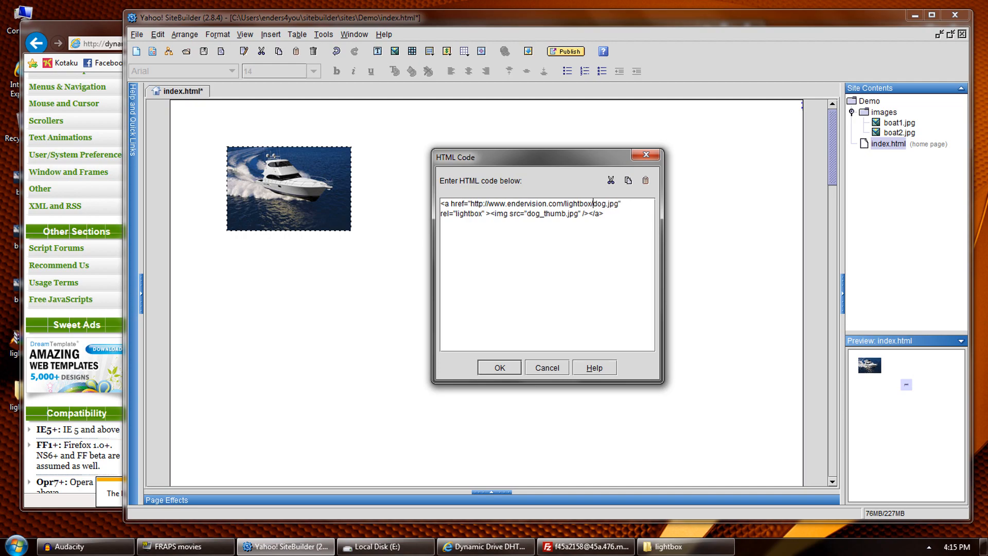
pyautogui.write('boat1')
pyautogui.press('Delete')
pyautogui.press('Delete')
pyautogui.press('Delete')
pyautogui.write('h')
pyautogui.write('ttp')
pyautogui.write('://ww')
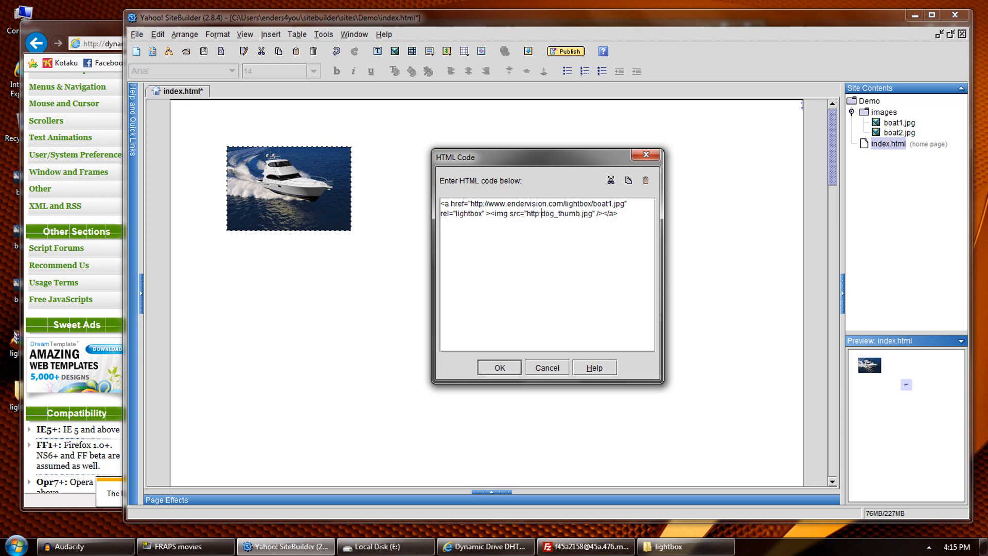
pyautogui.write('w.endervision.com')
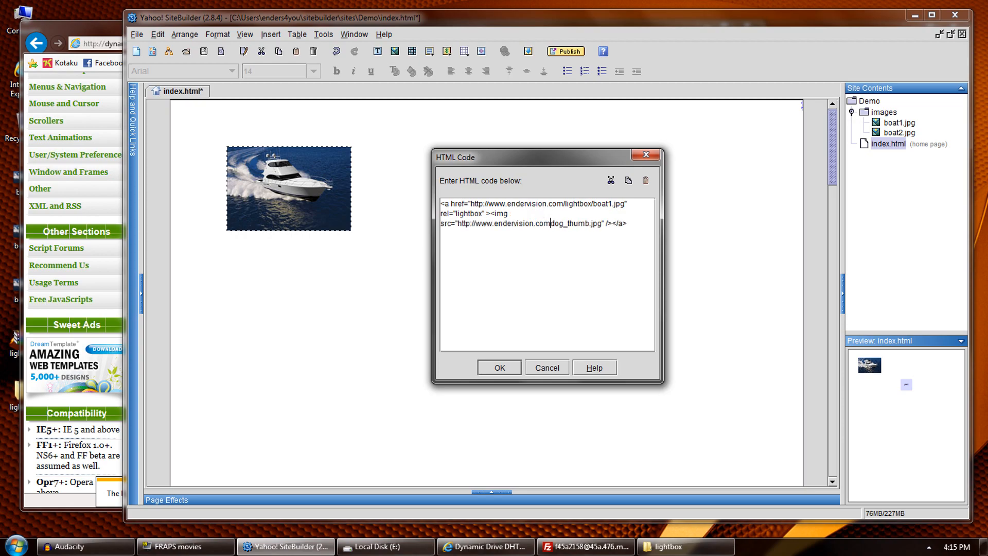
pyautogui.write('/lightbox')
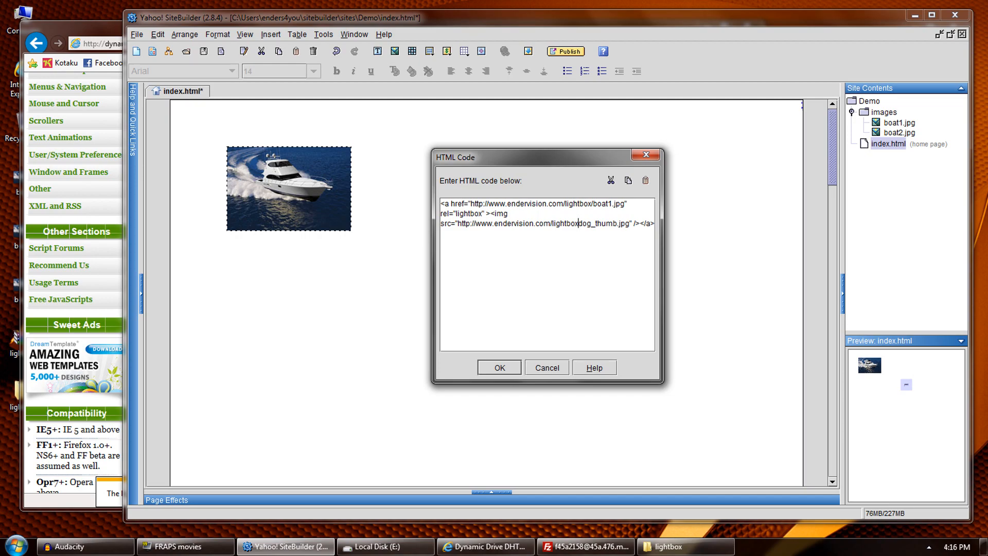
pyautogui.write('/')
pyautogui.hotkey('shift', 'Right')
pyautogui.hotkey('shift', 'Right')
pyautogui.hotkey('shift', 'Right')
pyautogui.hotkey('shift', 'Right')
pyautogui.hotkey('shift', 'Right')
pyautogui.hotkey('shift', 'Right')
pyautogui.hotkey('shift', 'Right')
pyautogui.hotkey('shift', 'Right')
pyautogui.hotkey('shift', 'Right')
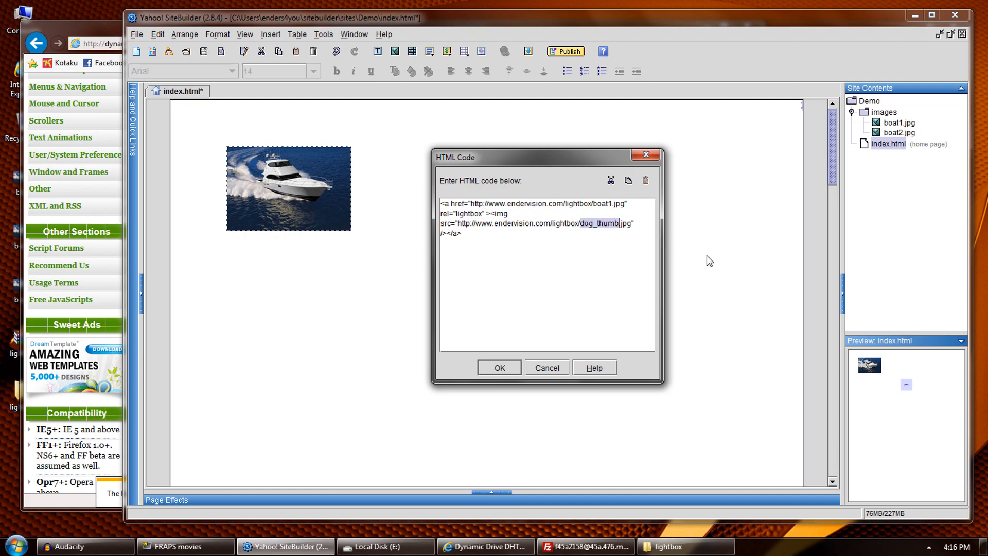
pyautogui.write('boat2')
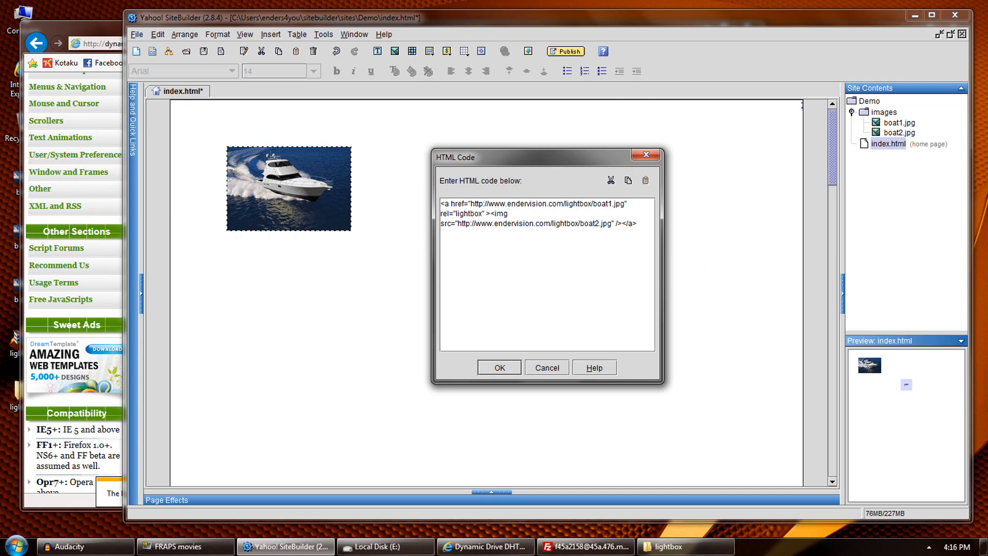
pyautogui.click(500, 368)
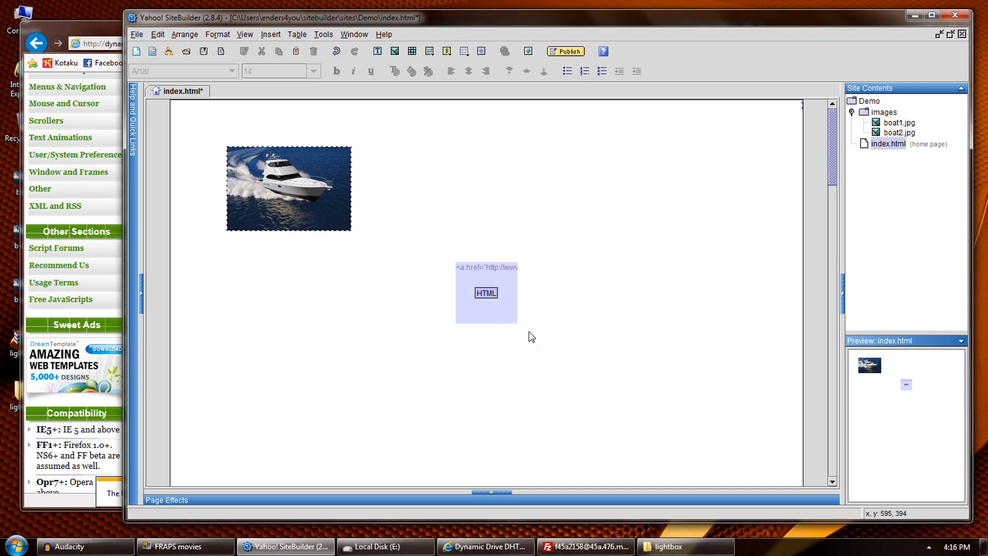
# - Nudge the HTML element, preview the page in the browser, and close the preview
pyautogui.moveTo(502, 312); pyautogui.dragTo(481, 304)
pyautogui.click(221, 52)
pyautogui.click(407, 275)
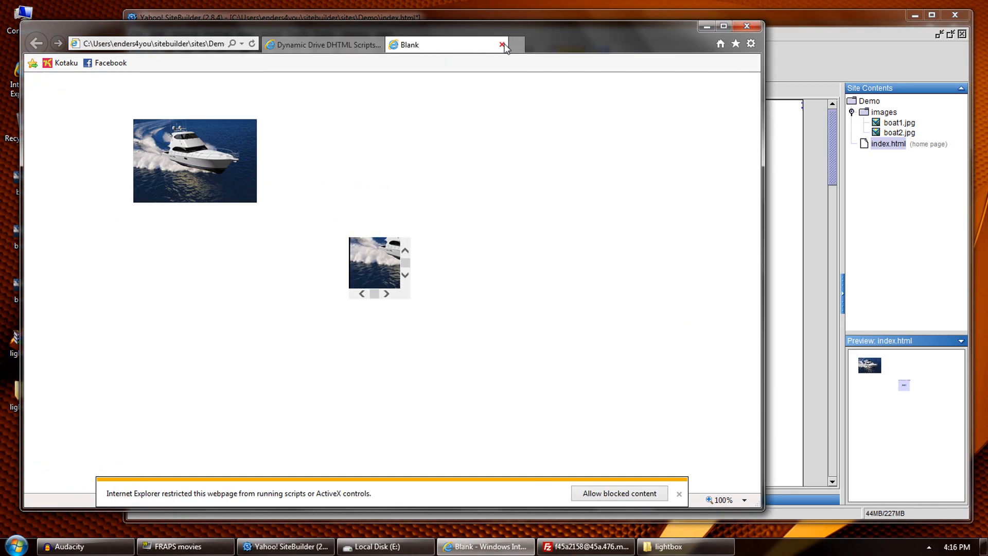
pyautogui.click(502, 44)
pyautogui.click(790, 272)
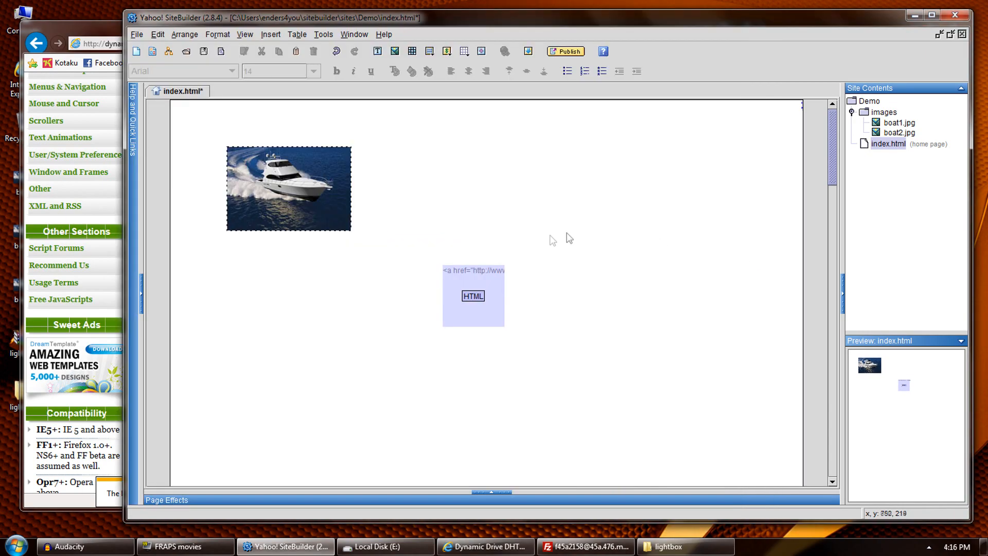
# - Dismiss the lightbox.zip download notification in the browser and return to SiteBuilder
pyautogui.click(95, 495)
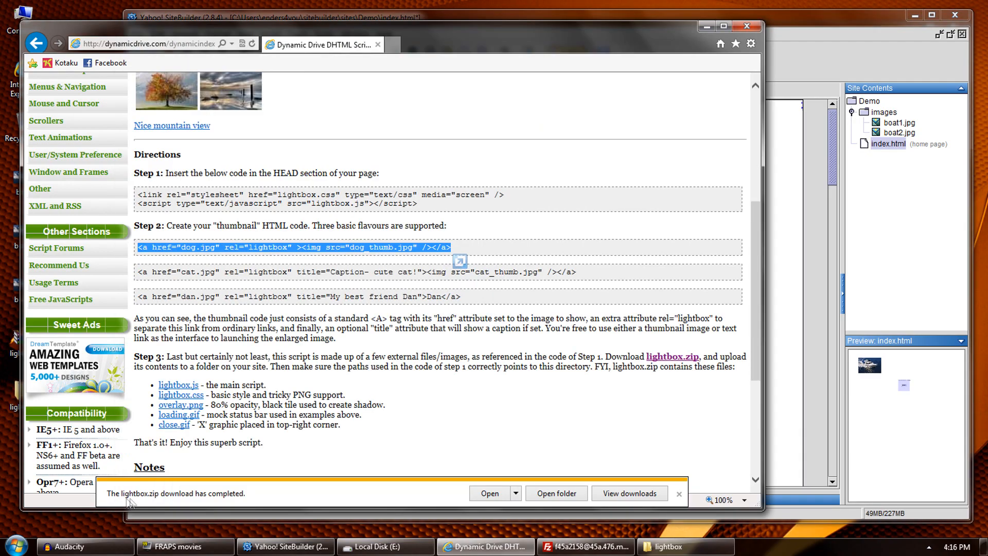
pyautogui.click(680, 495)
pyautogui.click(811, 348)
# - Move the HTML element over the boat thumbnail and align their upper-left corners at about x 91, y 75
pyautogui.moveTo(447, 283); pyautogui.dragTo(433, 262)
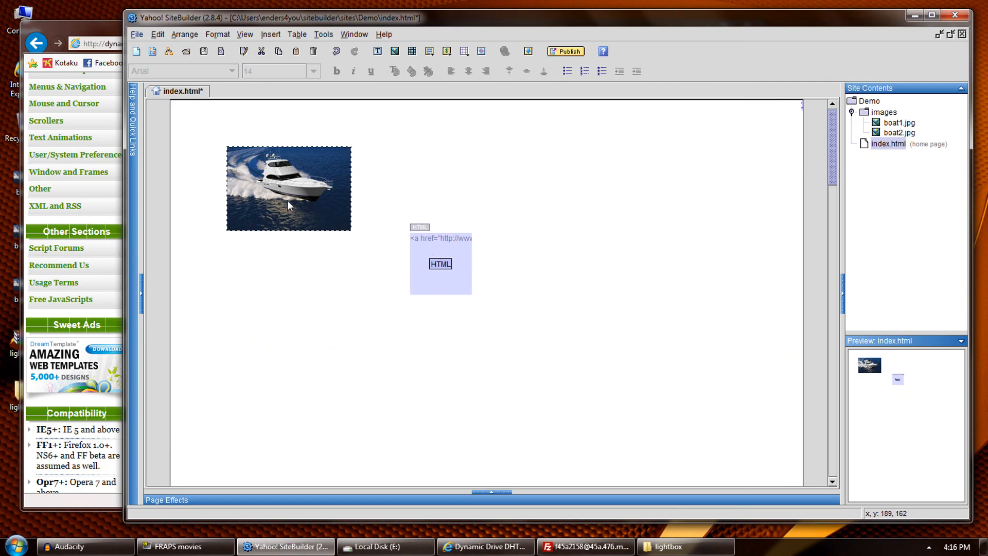
pyautogui.moveTo(438, 272); pyautogui.dragTo(258, 187)
pyautogui.press('Up')
pyautogui.press('Up')
pyautogui.press('Up')
pyautogui.press('Up')
pyautogui.press('Up')
pyautogui.press('Up')
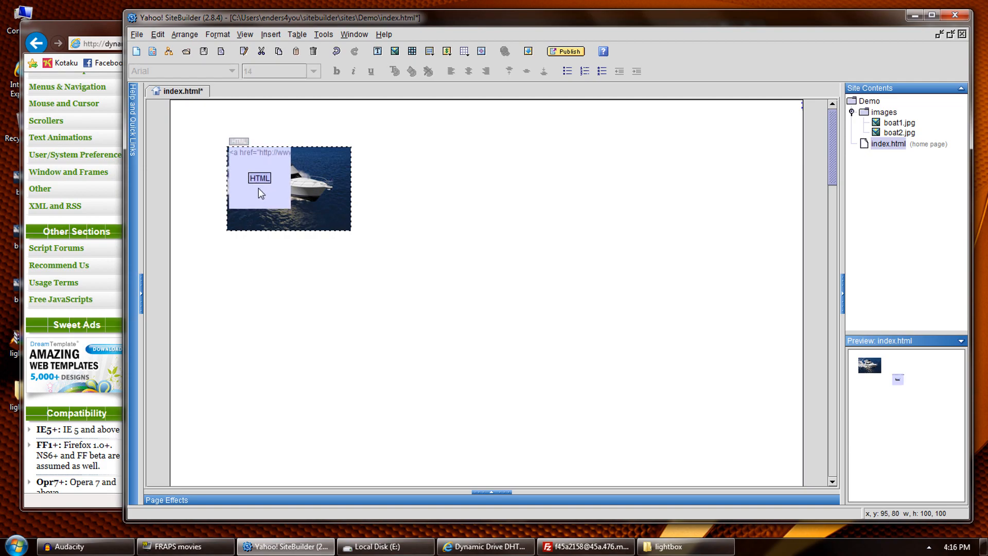
pyautogui.press('Left')
pyautogui.press('Left')
pyautogui.press('Left')
pyautogui.press('Left')
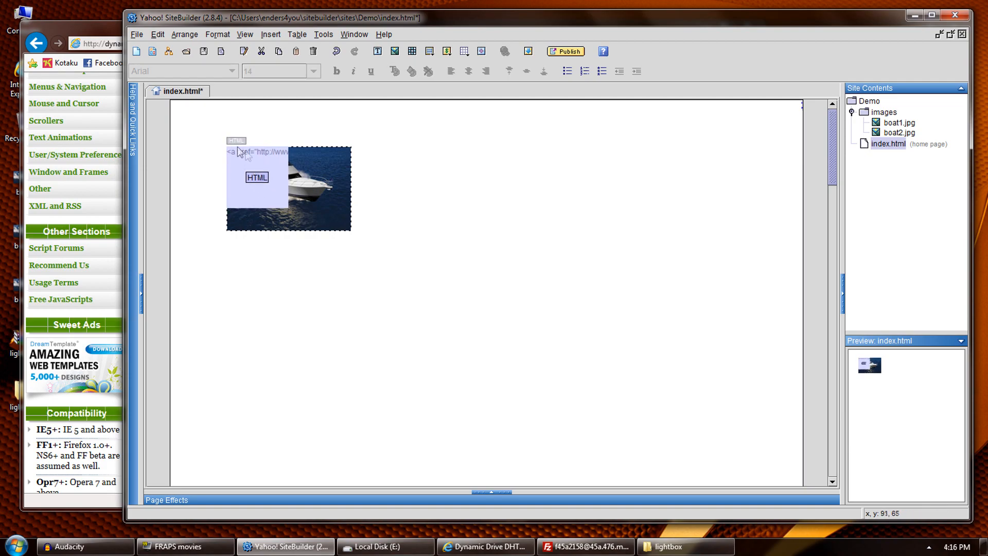
# - Enlarge the HTML element to cover the boat thumbnail, about 202 wide by 139 high
pyautogui.moveTo(290, 206); pyautogui.dragTo(352, 228)
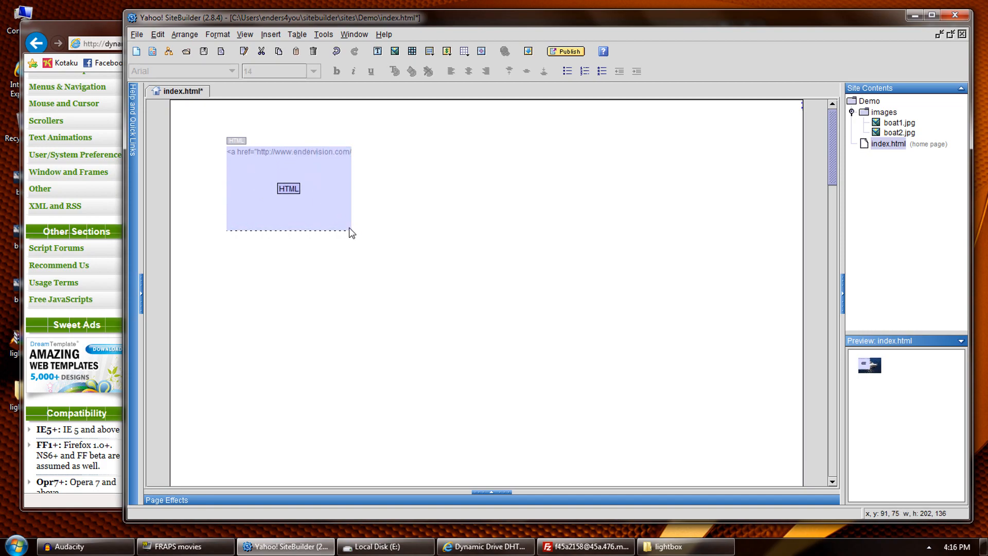
pyautogui.click(307, 206)
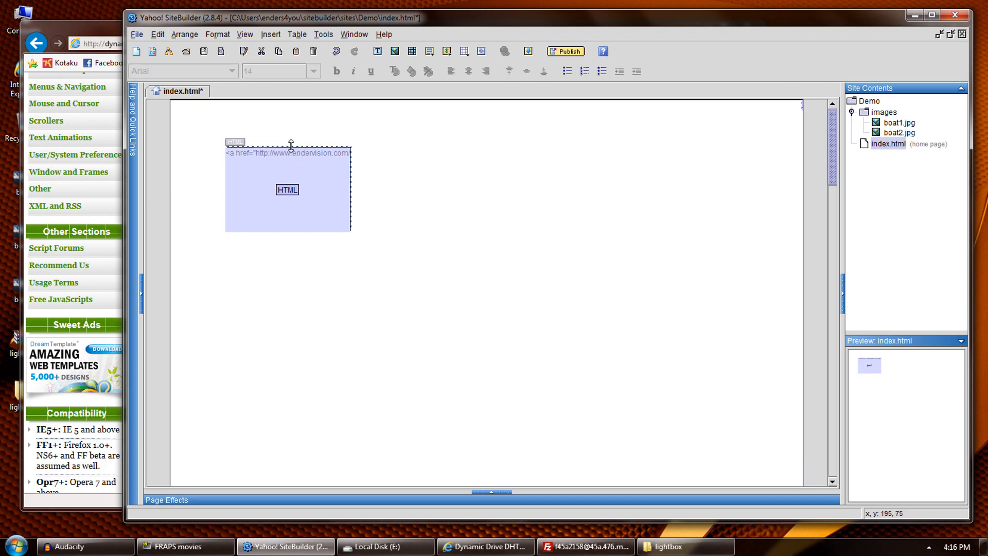
pyautogui.moveTo(291, 145); pyautogui.dragTo(290, 143)
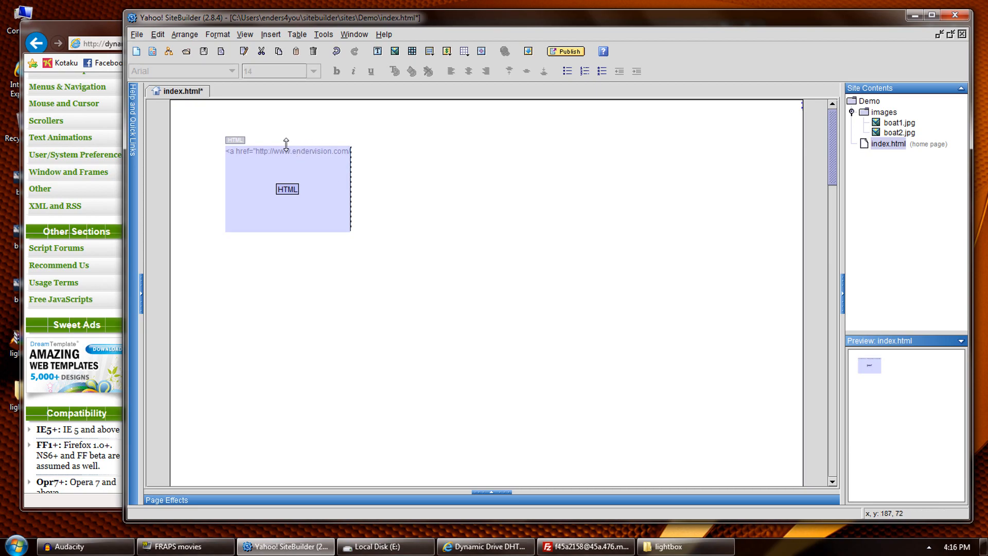
pyautogui.moveTo(287, 145); pyautogui.dragTo(288, 144)
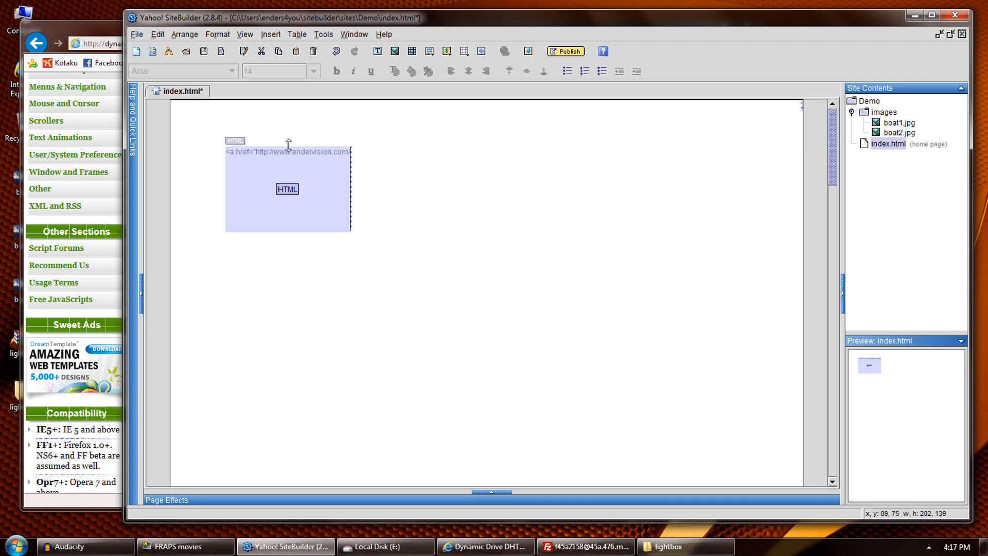
# - Move the HTML element off the thumbnail and place the boat2.jpg image beside it in the page's upper middle
pyautogui.moveTo(351, 184); pyautogui.dragTo(470, 203)
pyautogui.moveTo(472, 284); pyautogui.dragTo(284, 193)
pyautogui.moveTo(284, 193); pyautogui.dragTo(406, 210)
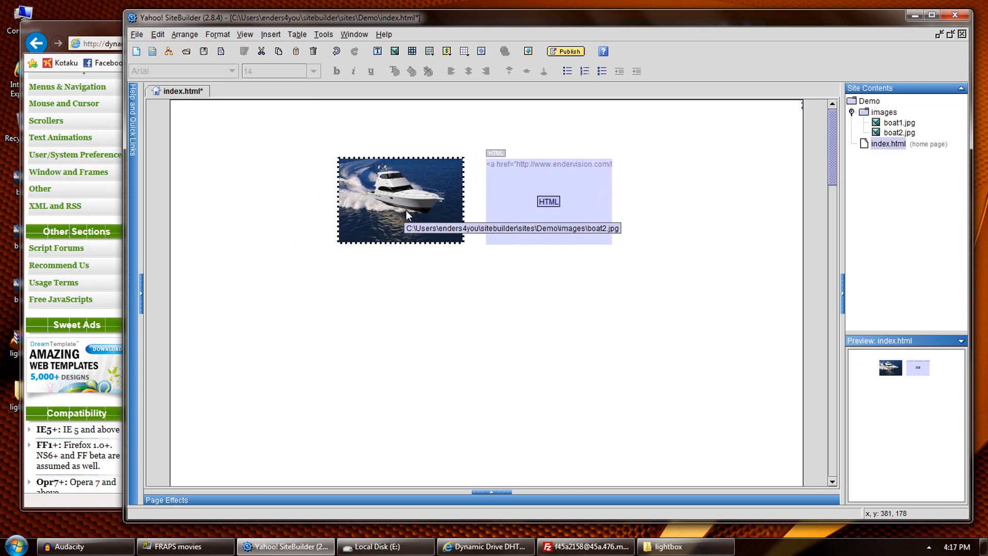
pyautogui.click(393, 250)
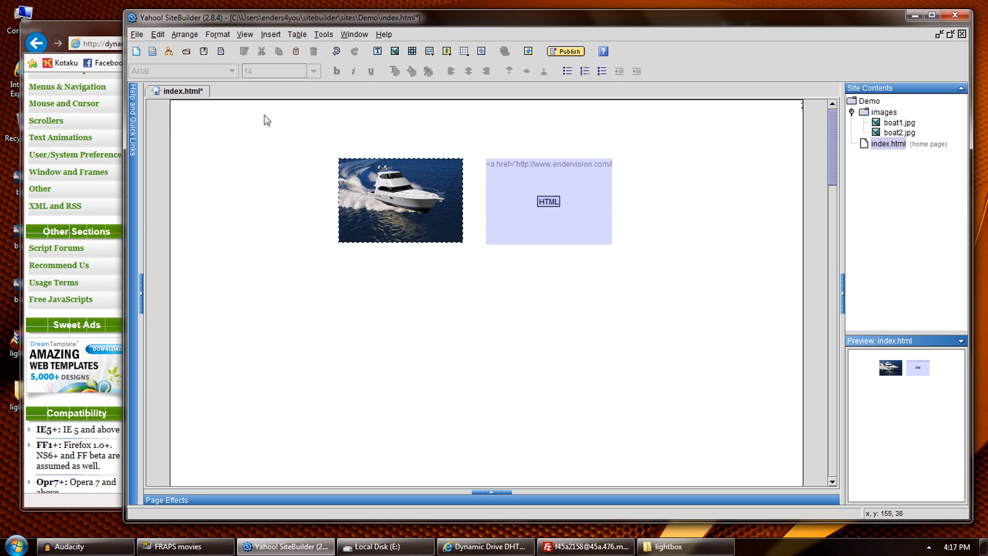
# - Save the page, preview it in the browser, and allow the blocked content to run
pyautogui.click(204, 51)
pyautogui.click(221, 52)
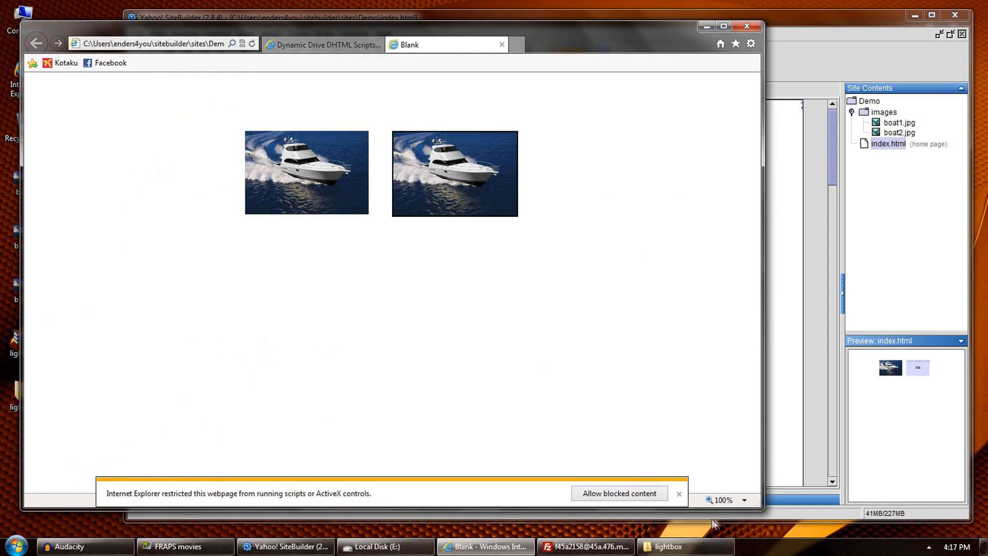
pyautogui.click(620, 494)
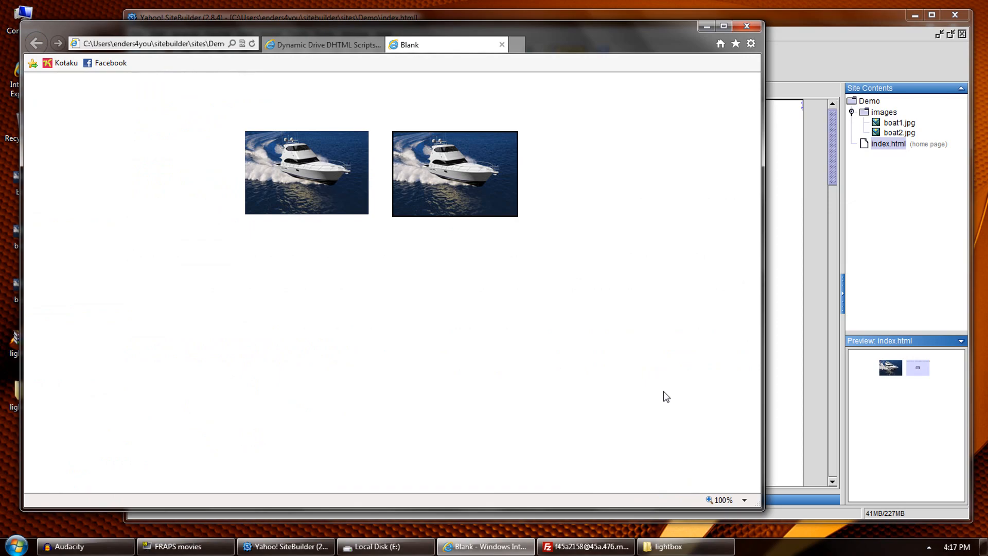
# - Test the right boat thumbnail's lightbox overlay and the left boat thumbnail's plain link in the preview, closing each enlarged image
pyautogui.click(457, 170)
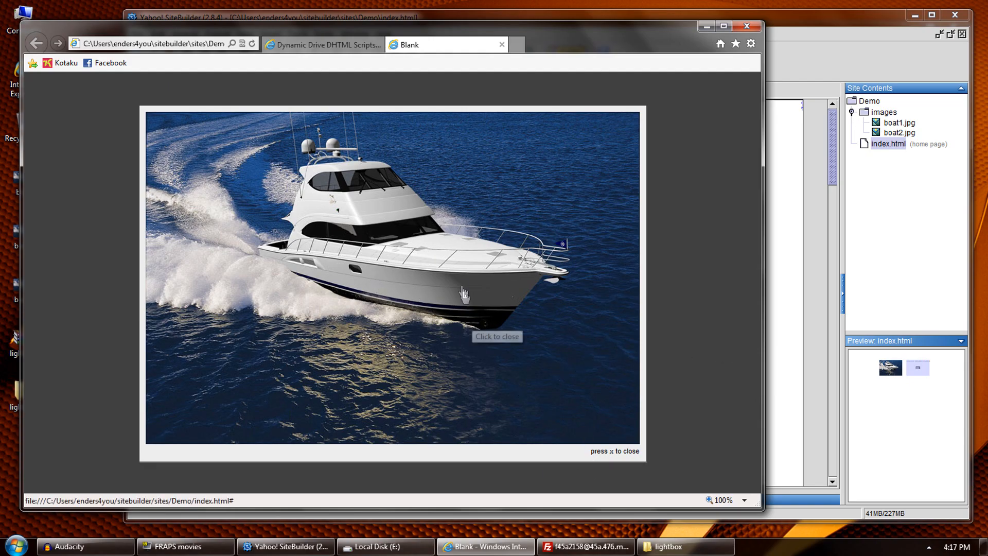
pyautogui.click(457, 239)
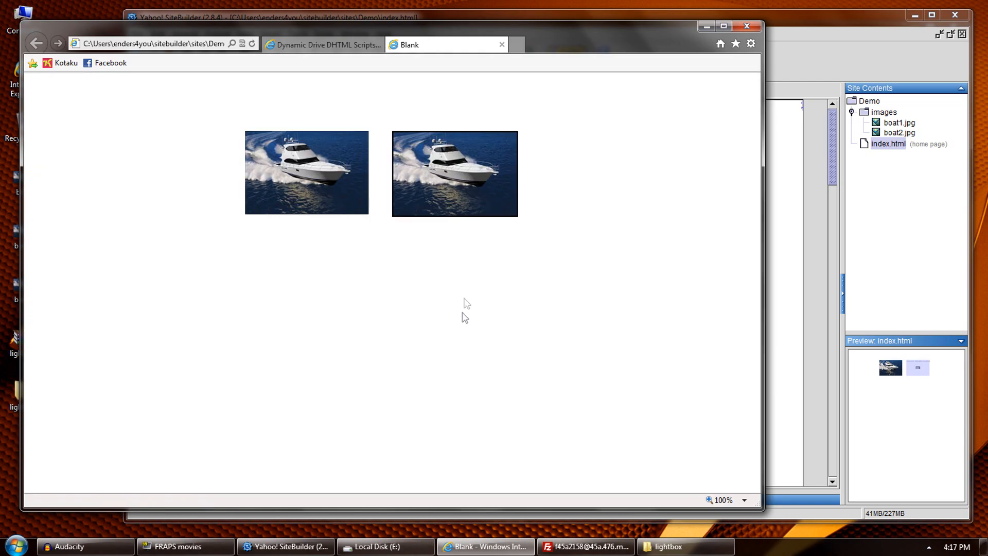
pyautogui.click(436, 197)
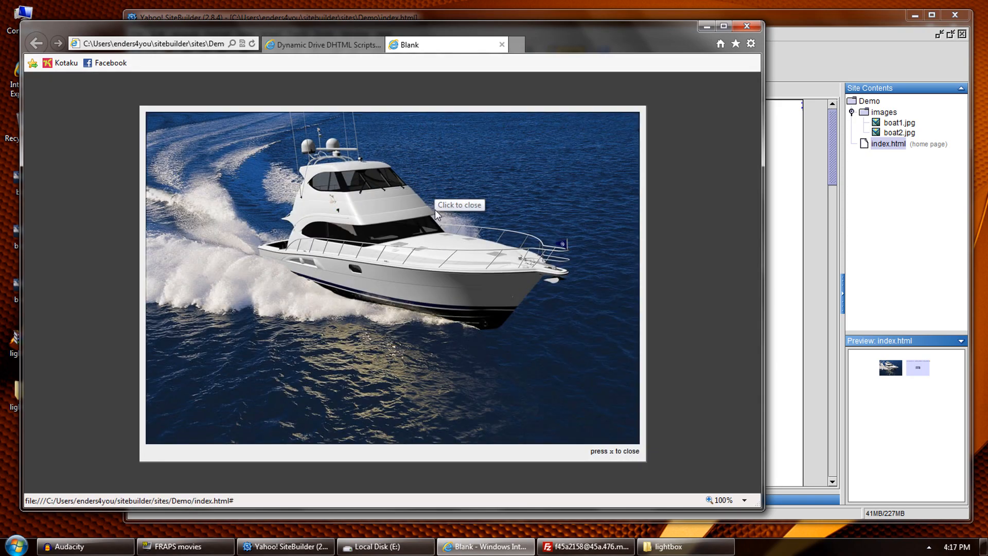
pyautogui.click(434, 260)
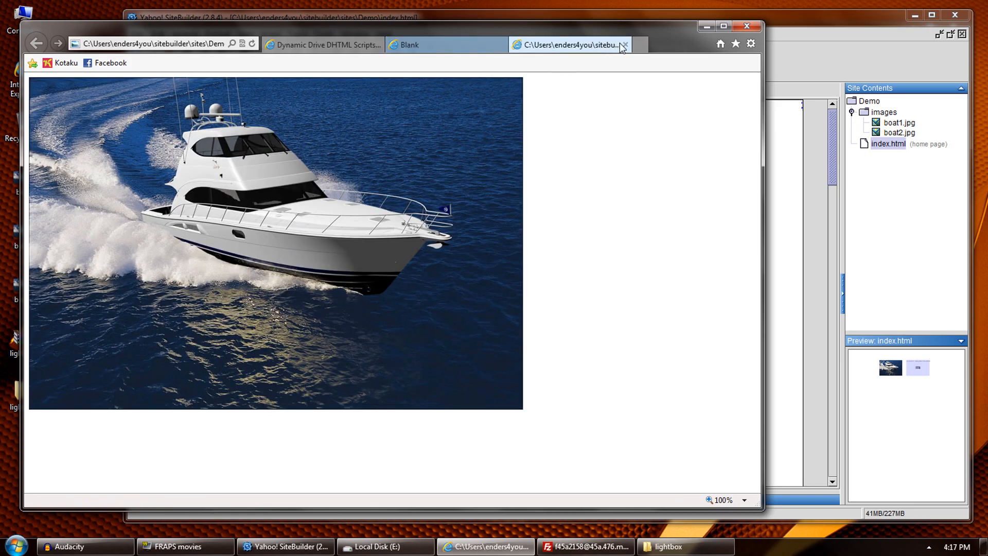
pyautogui.click(625, 45)
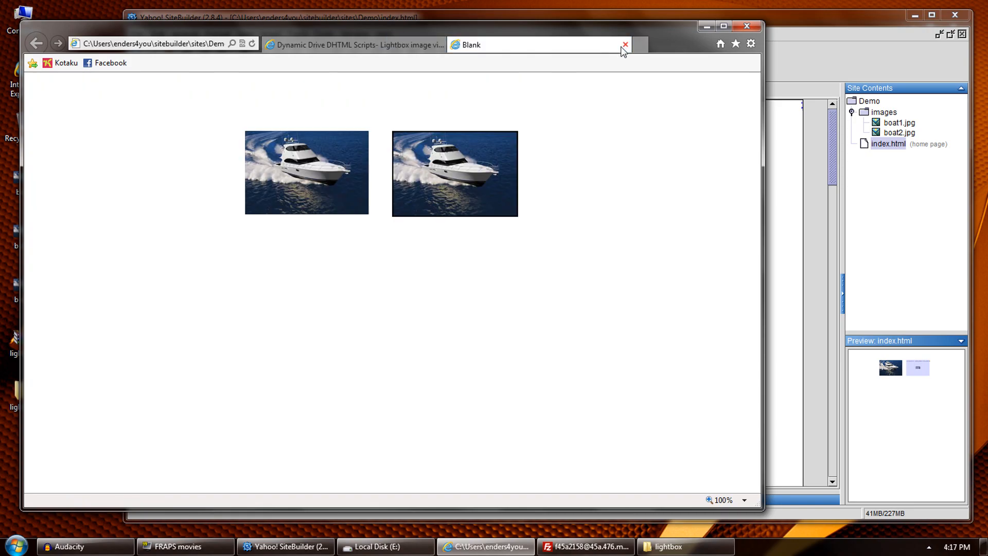
# - Close the page preview and return to Dynamic Drive's Image Galleries and Viewers list to look over the other scripts
pyautogui.click(623, 45)
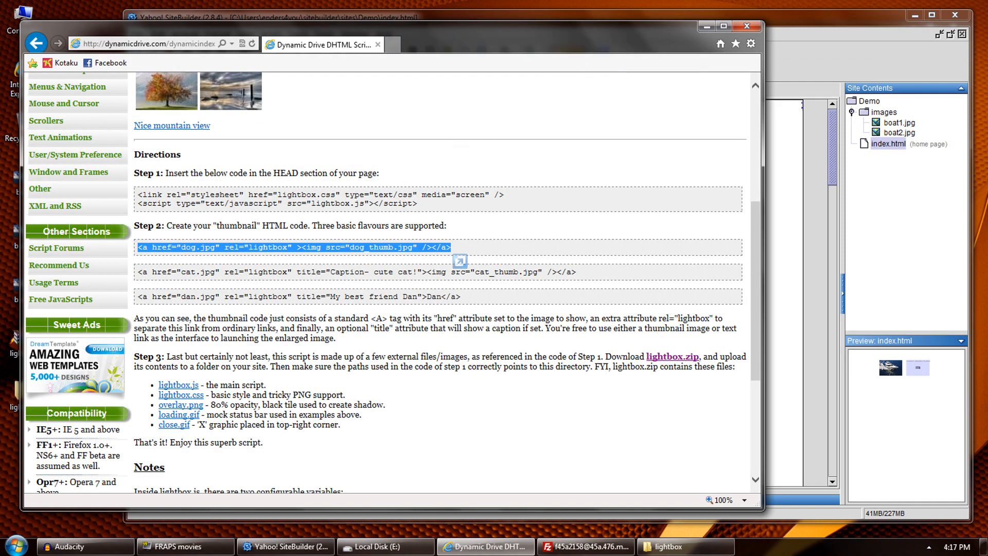
pyautogui.hotkey('alt', 'Left')
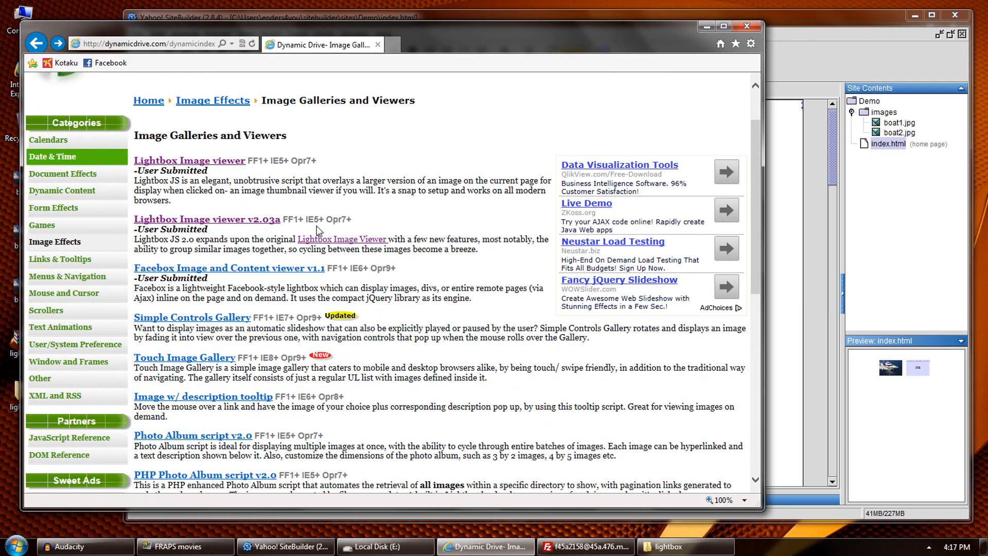
pyautogui.moveTo(756, 225); pyautogui.dragTo(744, 199)
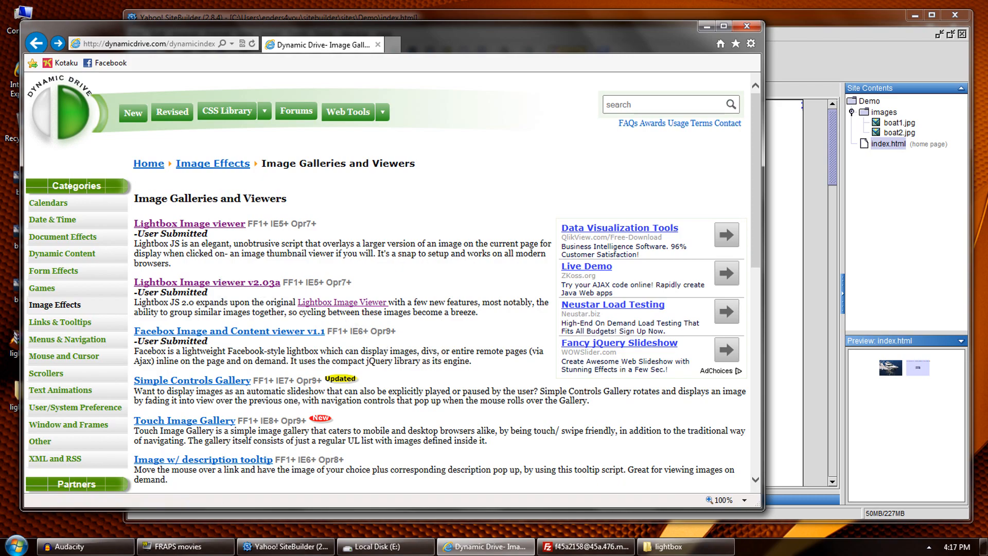
# - Search the web for wowslider and open the WOW Slider website
pyautogui.click(201, 43)
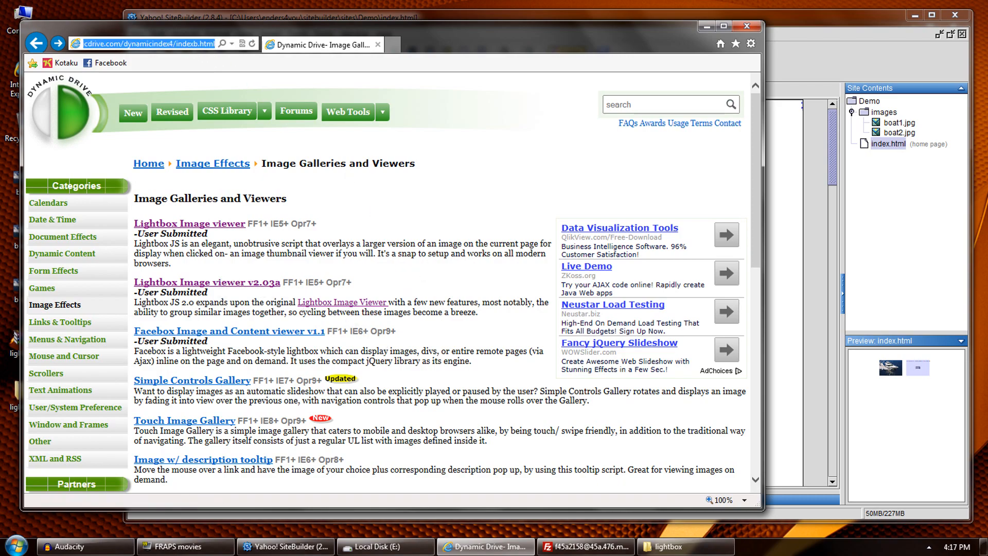
pyautogui.write('wowsli')
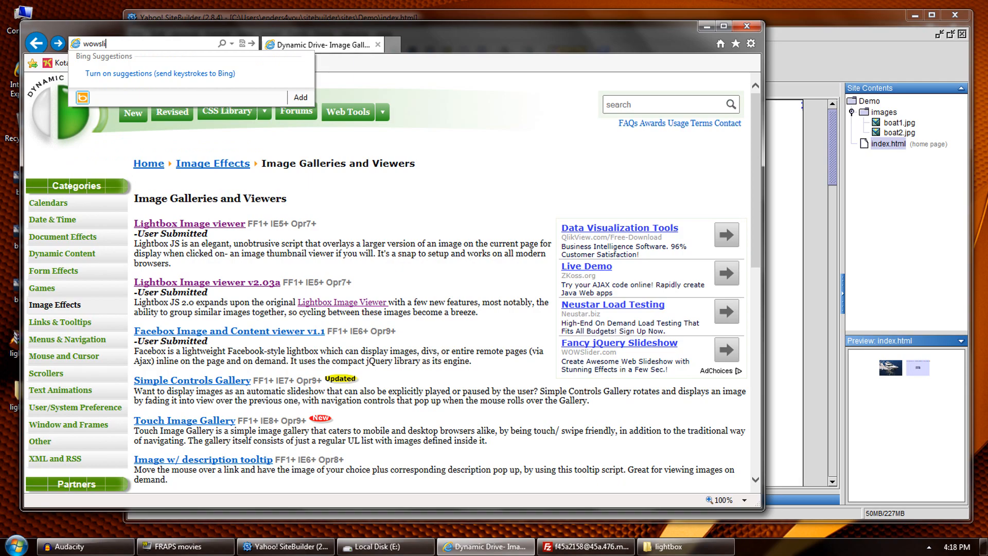
pyautogui.write('der')
pyautogui.press('Return')
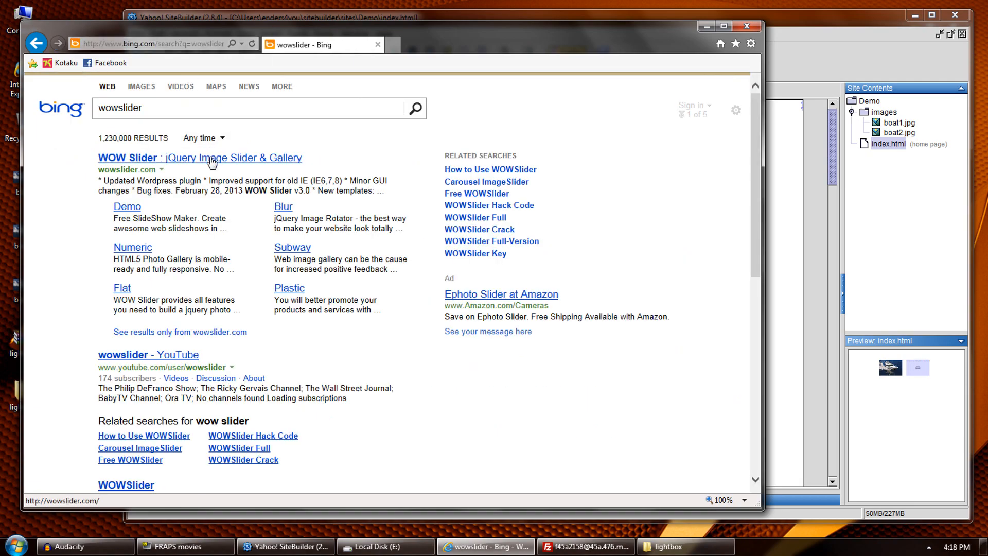
pyautogui.click(212, 161)
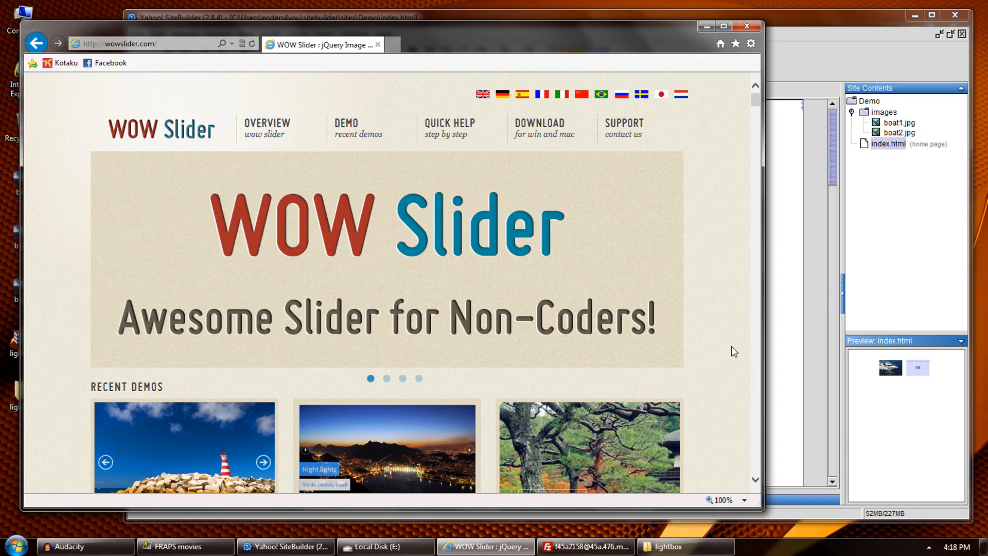
pyautogui.click(183, 46)
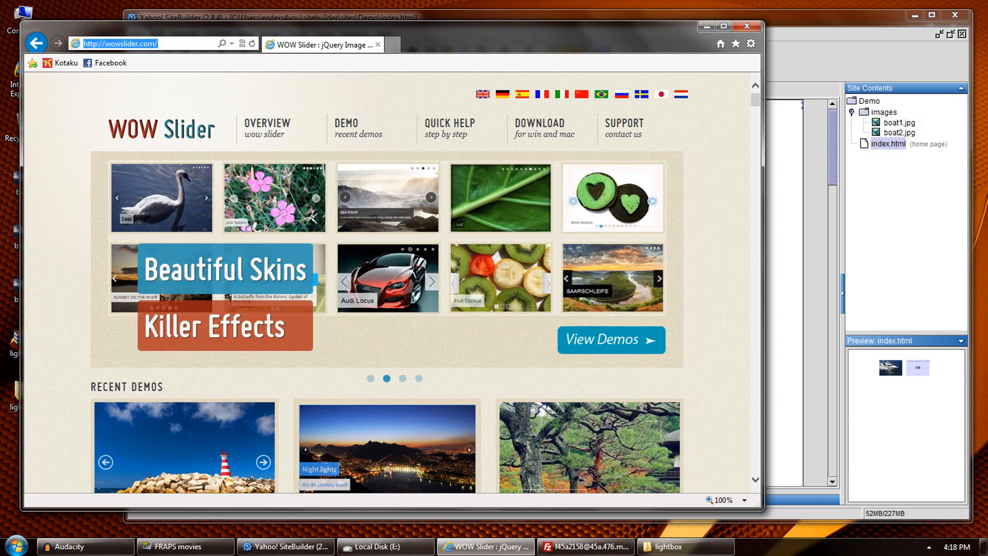
pyautogui.write('www')
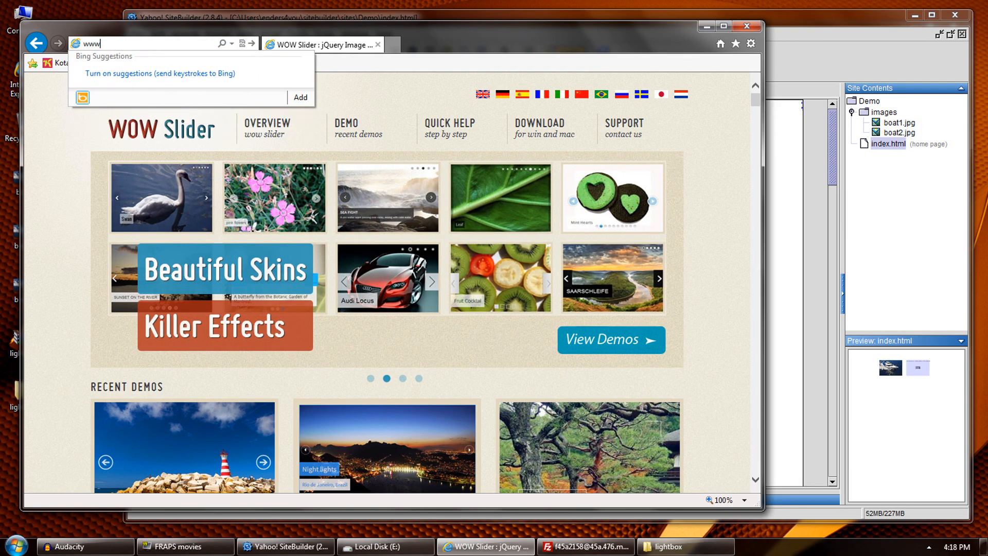
pyautogui.write('.endervision.com')
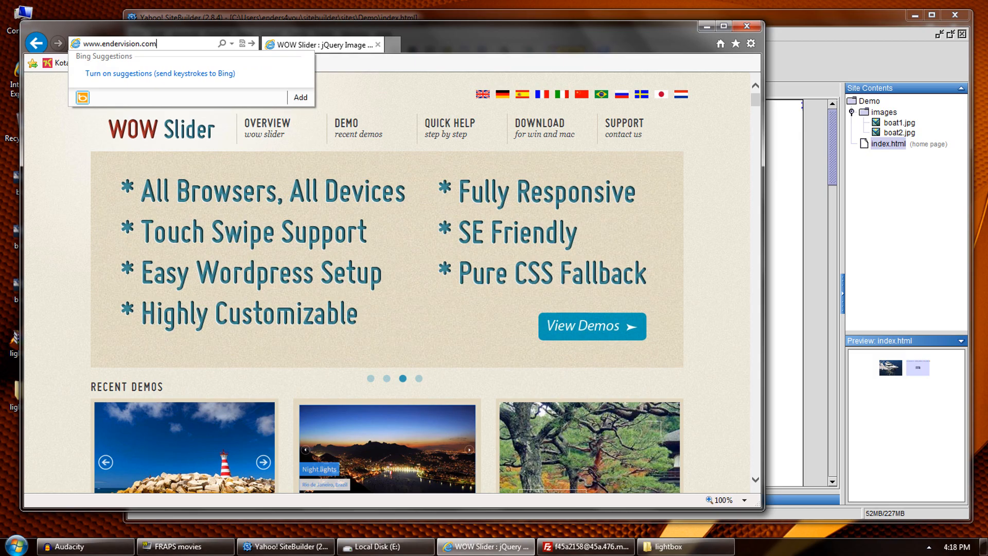
pyautogui.press('Return')
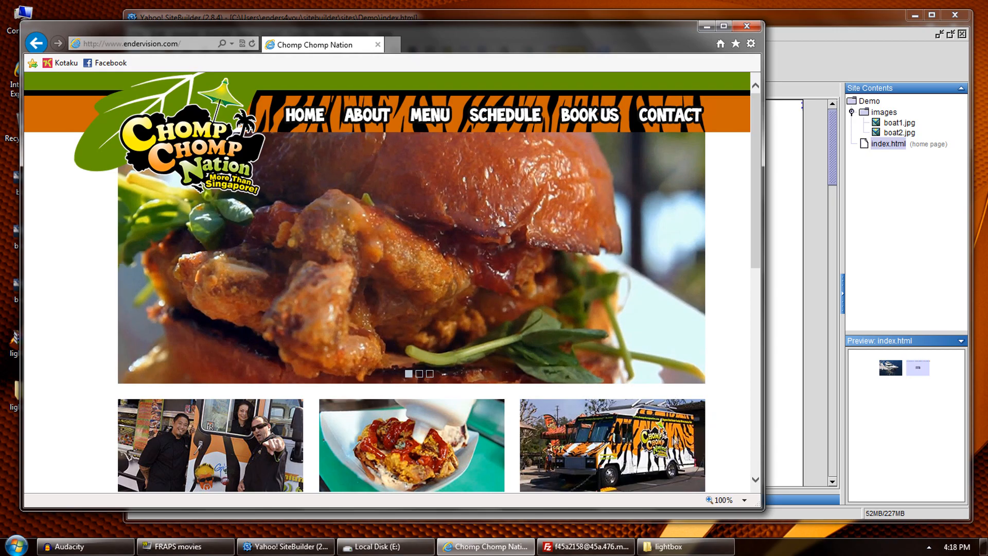
pyautogui.scroll(-1, 759, 219)
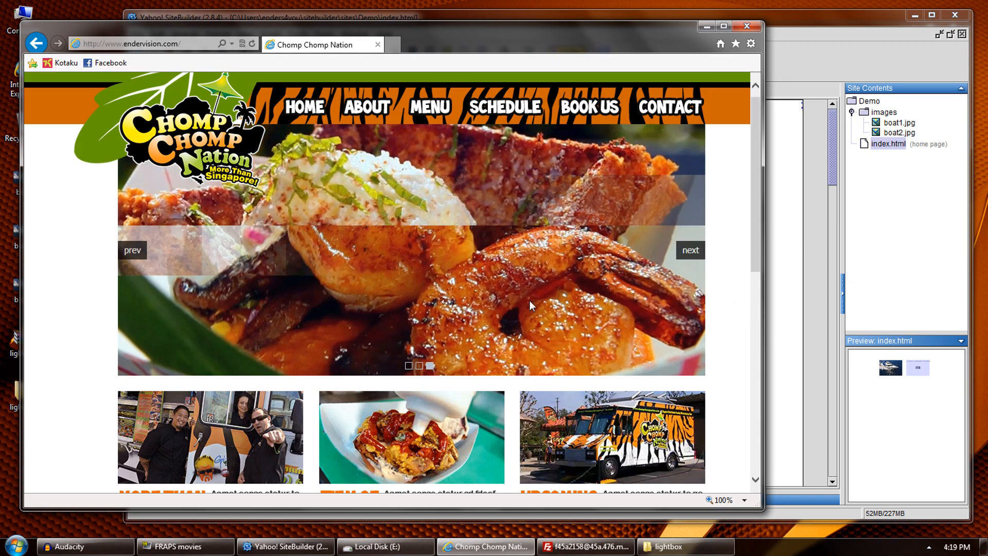
pyautogui.scroll(-2, 758, 253)
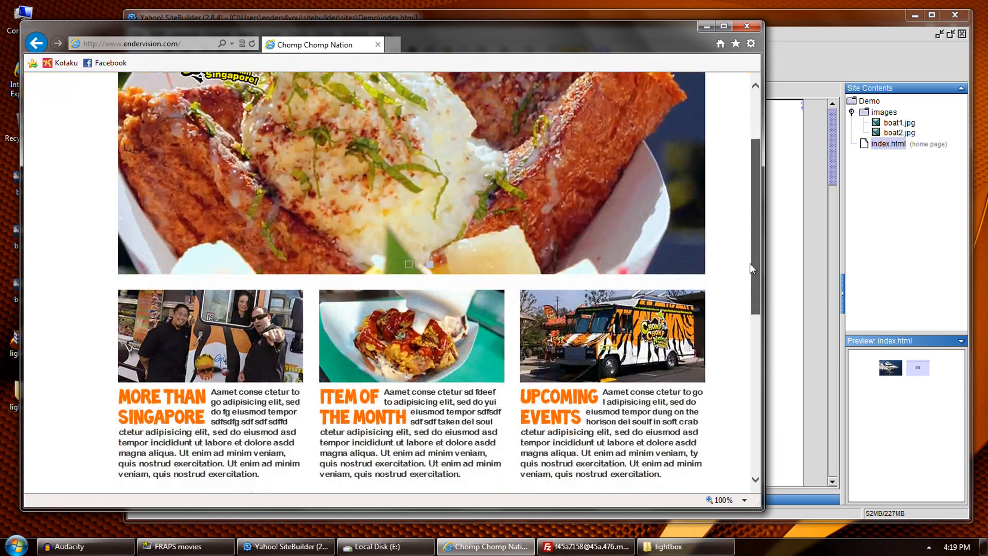
pyautogui.scroll(3, 746, 206)
pyautogui.click(747, 26)
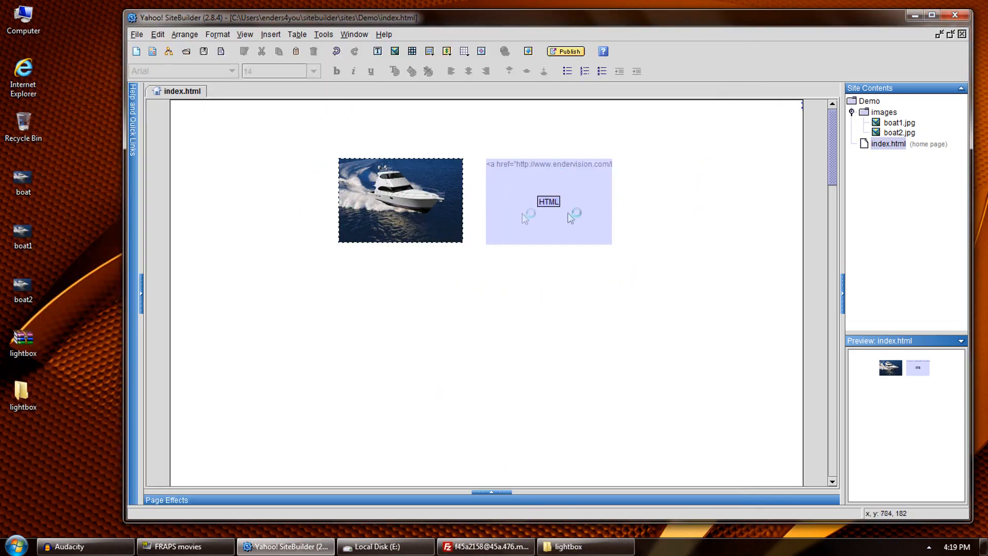
# - Preview the Demo page in the browser with blocked content allowed, test the lightbox thumbnail, and close the preview
pyautogui.click(221, 52)
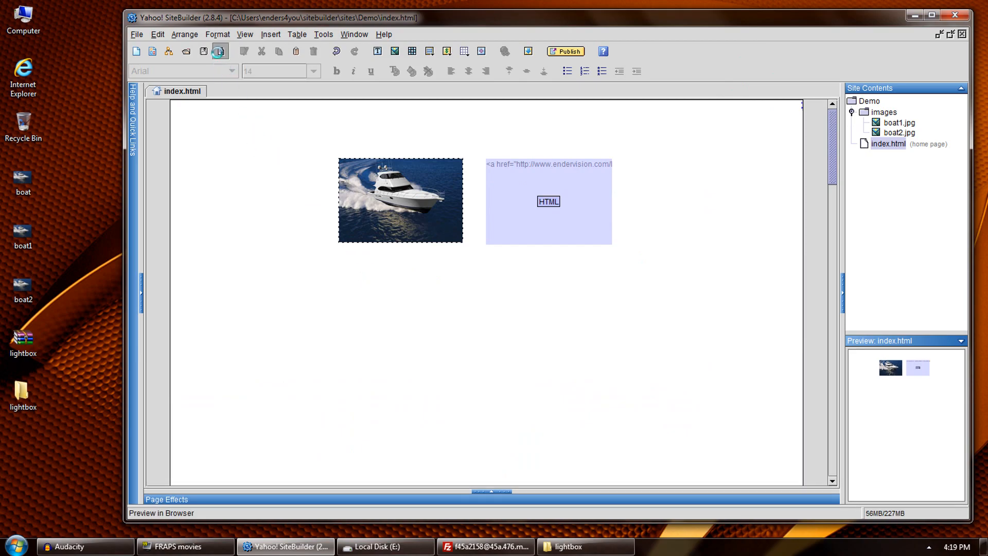
pyautogui.click(656, 496)
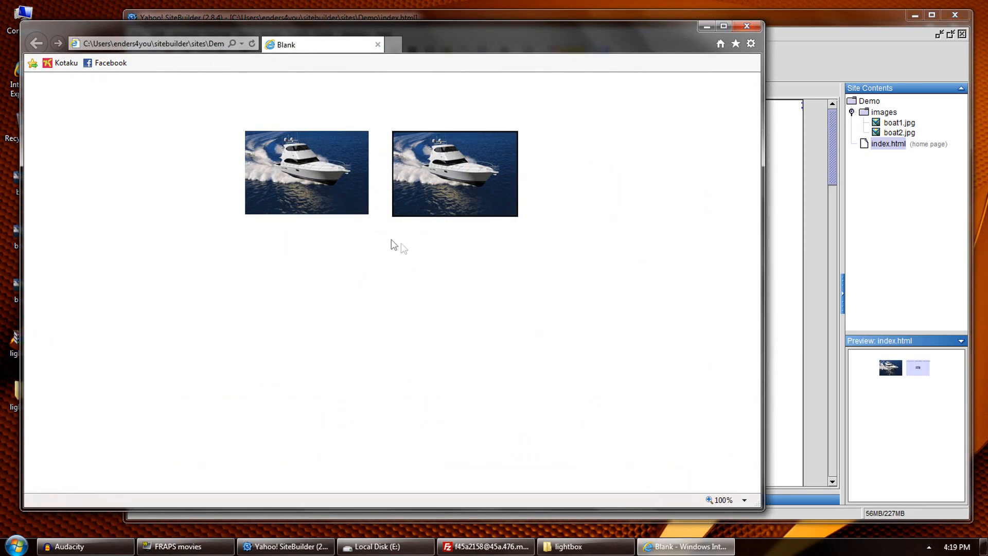
pyautogui.click(447, 181)
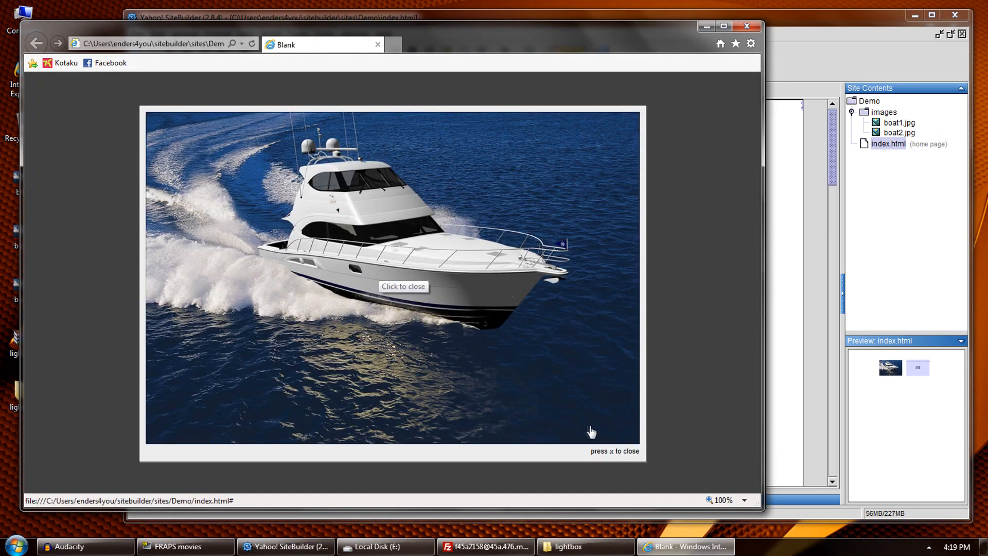
pyautogui.click(669, 149)
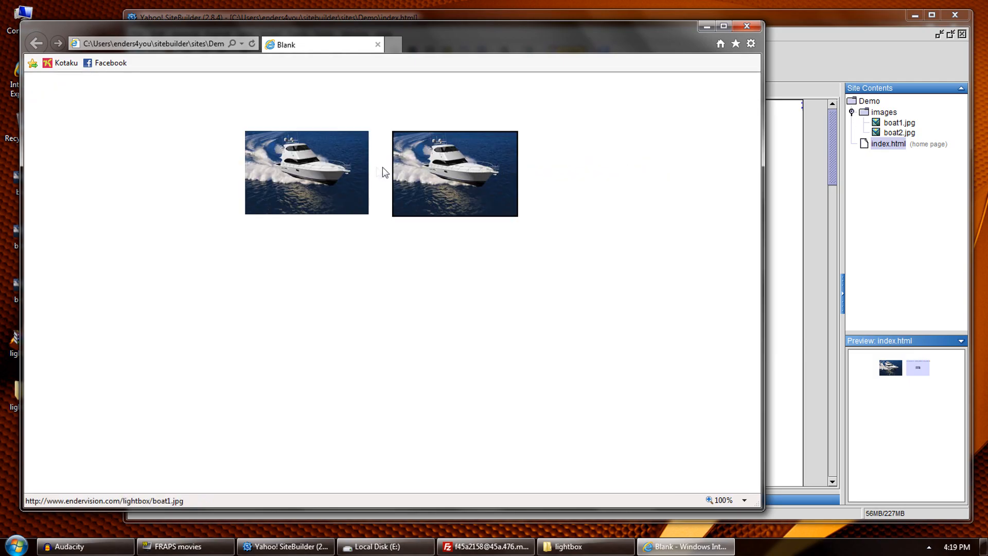
pyautogui.click(747, 25)
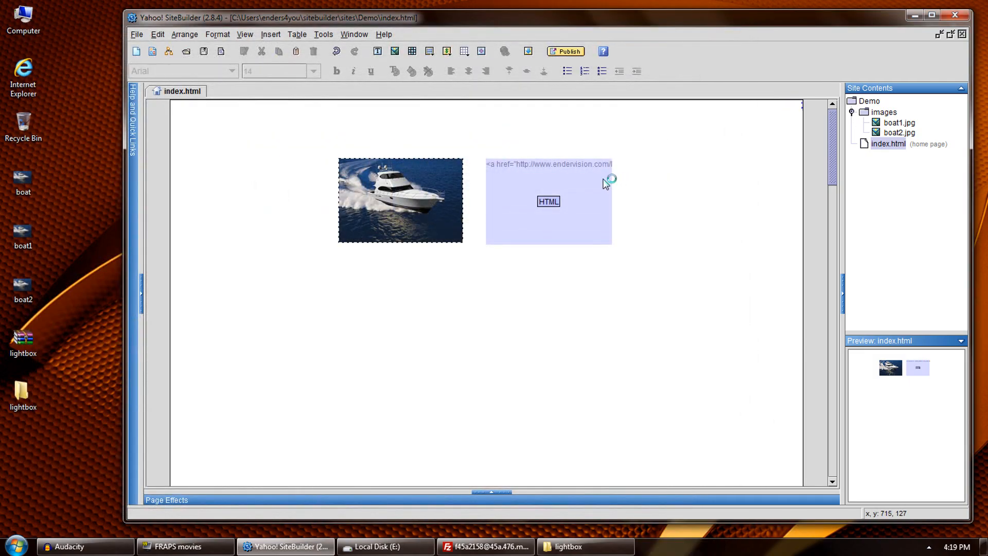
# - Move the boat2.jpg image farther left of the HTML element and review its available link types without changing them
pyautogui.moveTo(387, 211); pyautogui.dragTo(347, 210)
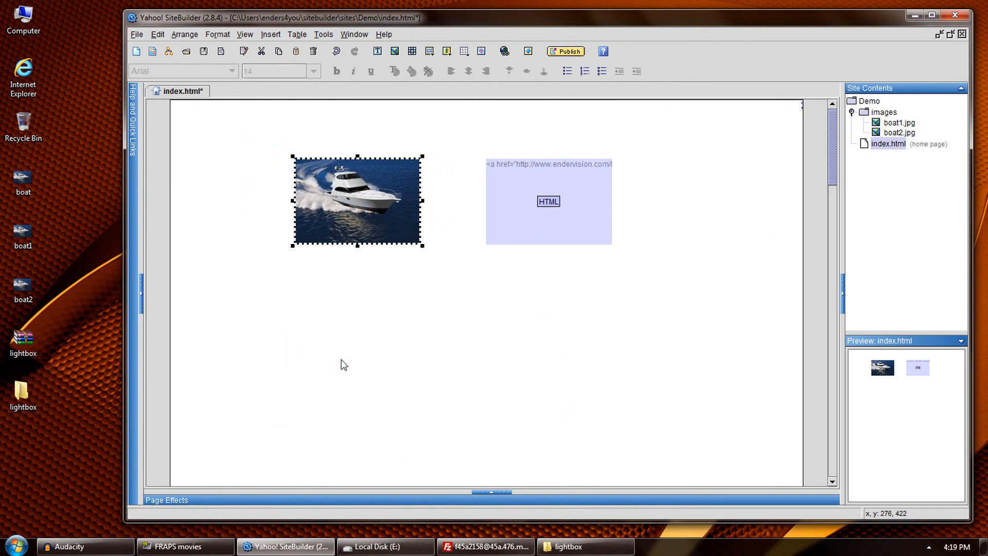
pyautogui.rightClick(359, 209)
pyautogui.click(368, 215)
pyautogui.click(527, 285)
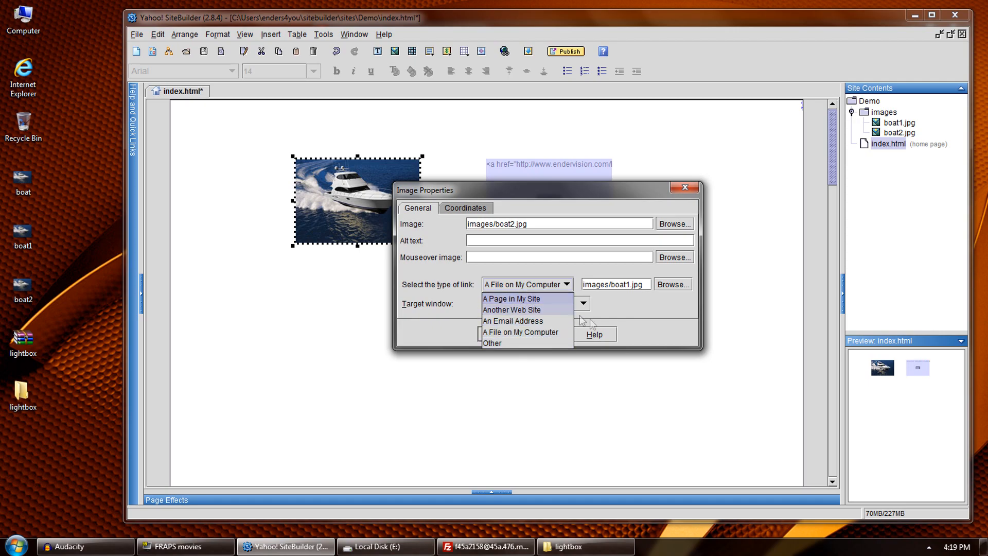
pyautogui.click(638, 323)
pyautogui.click(546, 335)
pyautogui.click(503, 260)
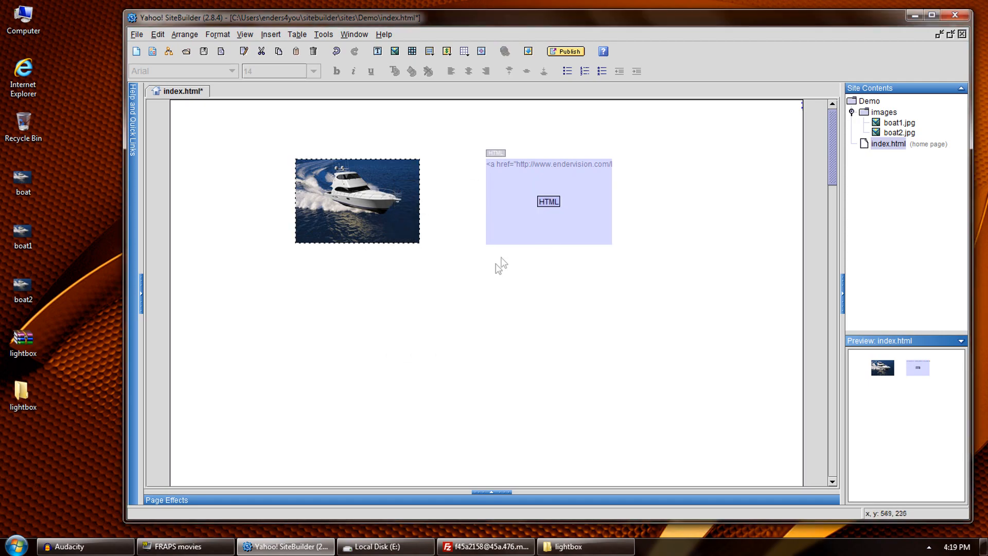
# - Review the lightbox stylesheet and script code in the page's HTML Head properties without changing it
pyautogui.rightClick(472, 271)
pyautogui.click(488, 291)
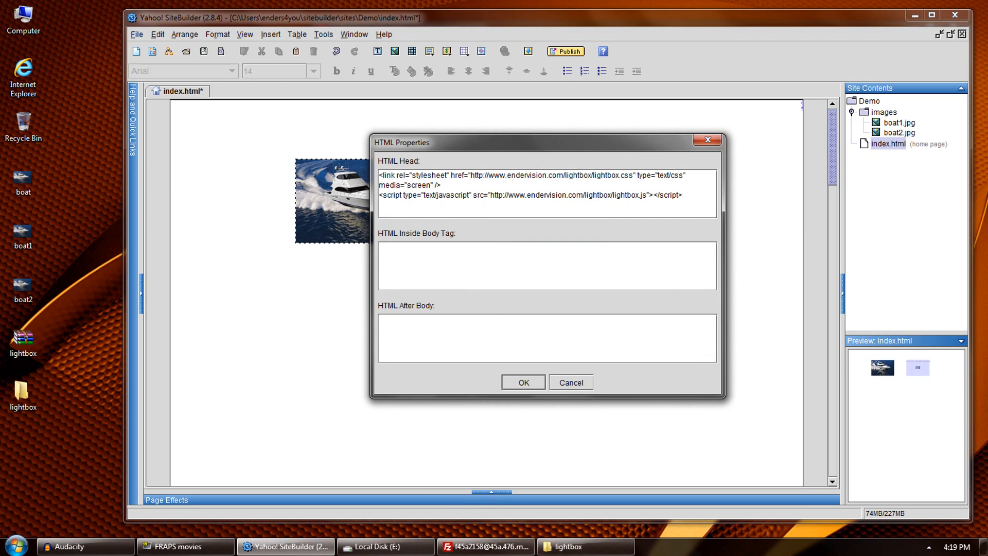
pyautogui.click(562, 387)
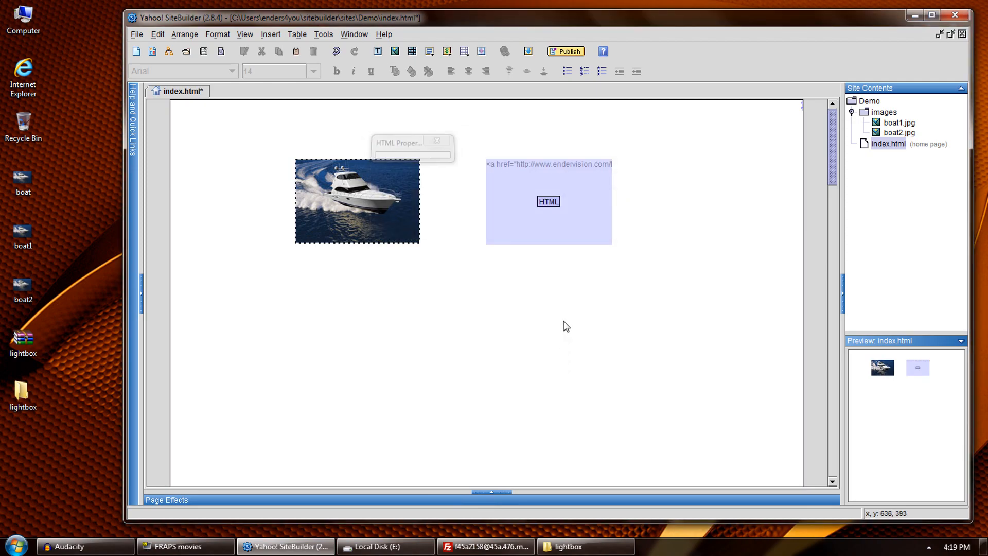
# - View the code dialog for a new HTML element without inserting one, and review the existing HTML element's lightbox link code
pyautogui.click(322, 36)
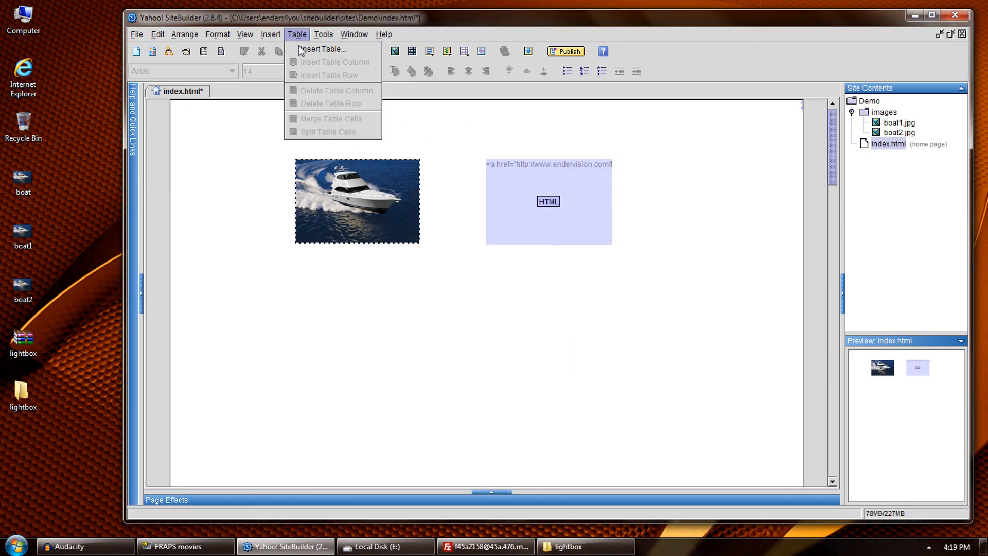
pyautogui.moveTo(391, 238)
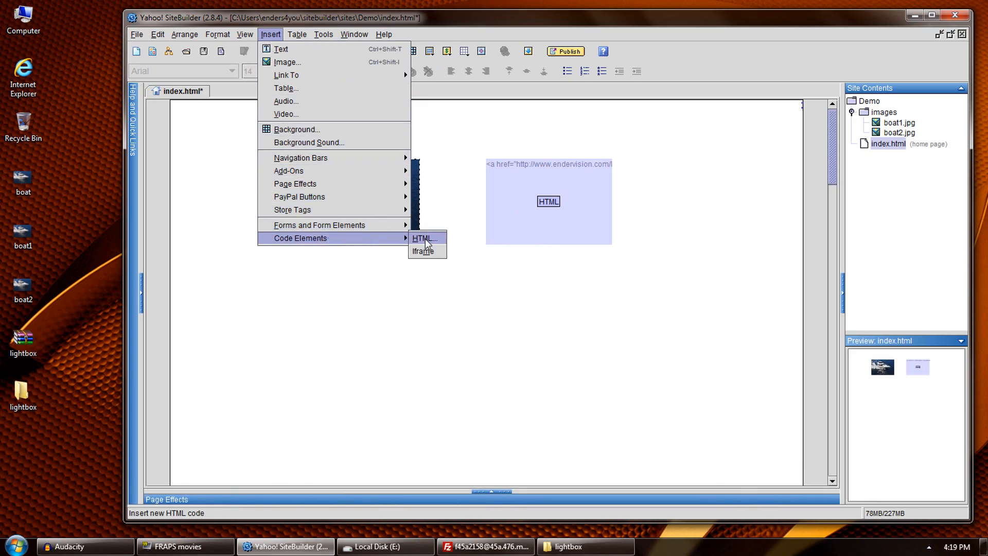
pyautogui.click(426, 241)
pyautogui.click(546, 367)
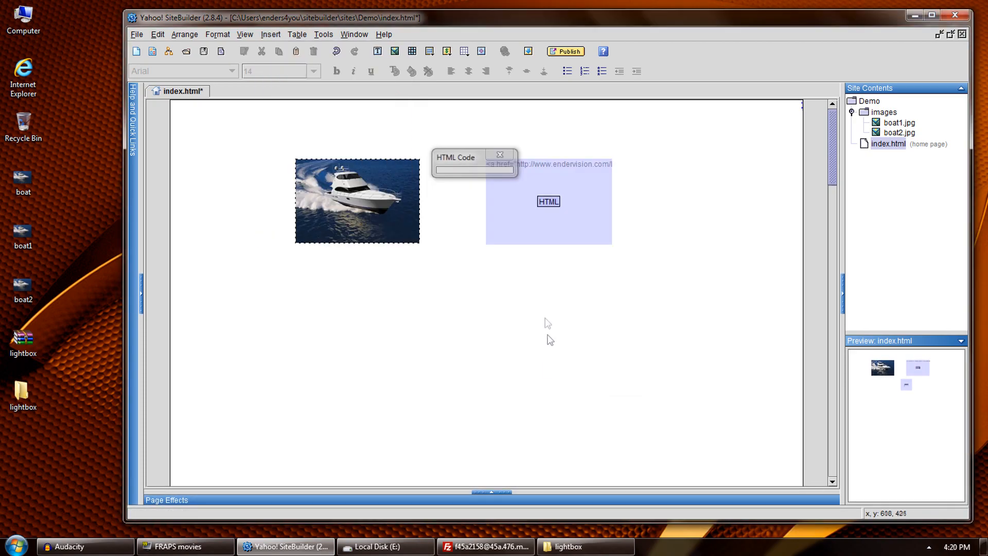
pyautogui.doubleClick(502, 202)
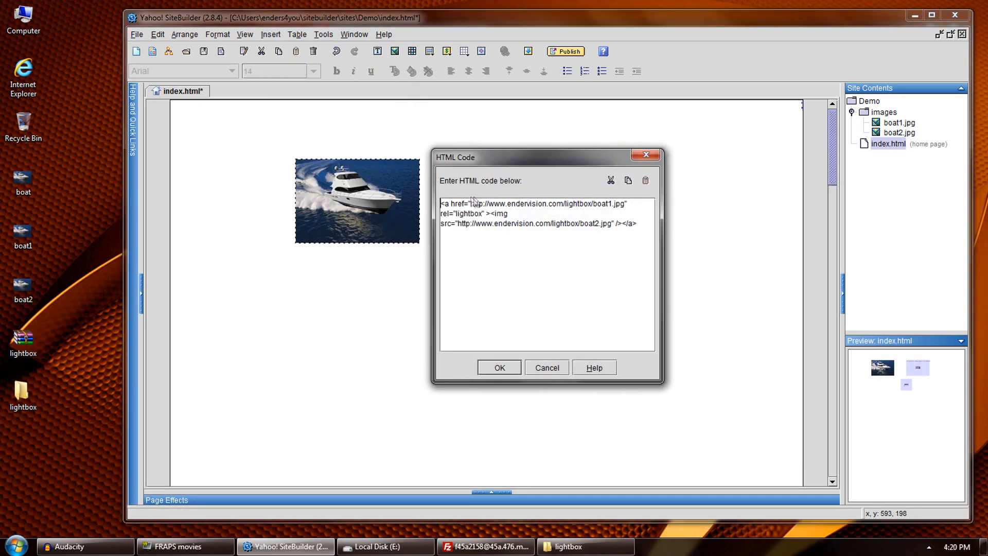
pyautogui.click(540, 372)
# - Move the HTML element slightly down and right, and enlarge it toward the lower left beyond the thumbnail's size
pyautogui.moveTo(549, 223); pyautogui.dragTo(554, 240)
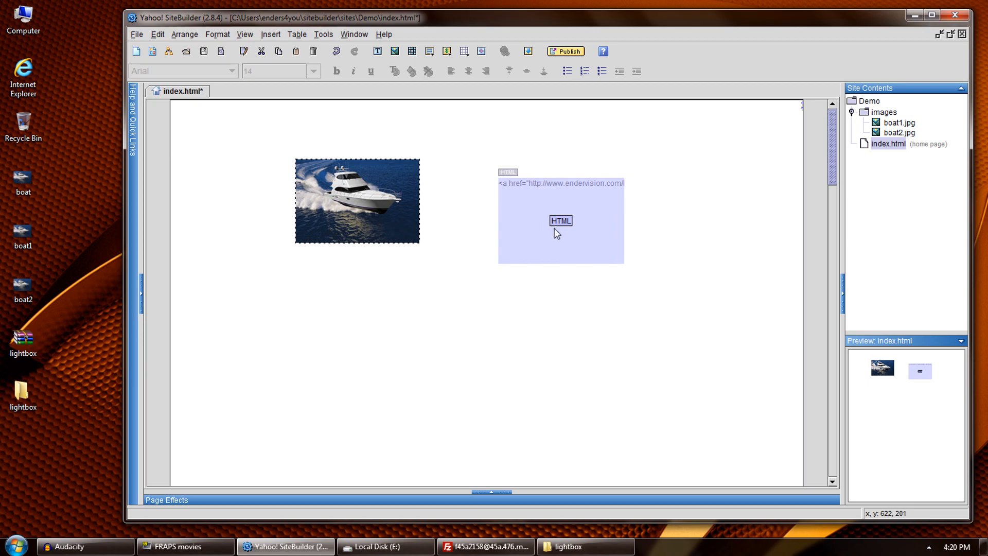
pyautogui.moveTo(499, 263); pyautogui.dragTo(437, 326)
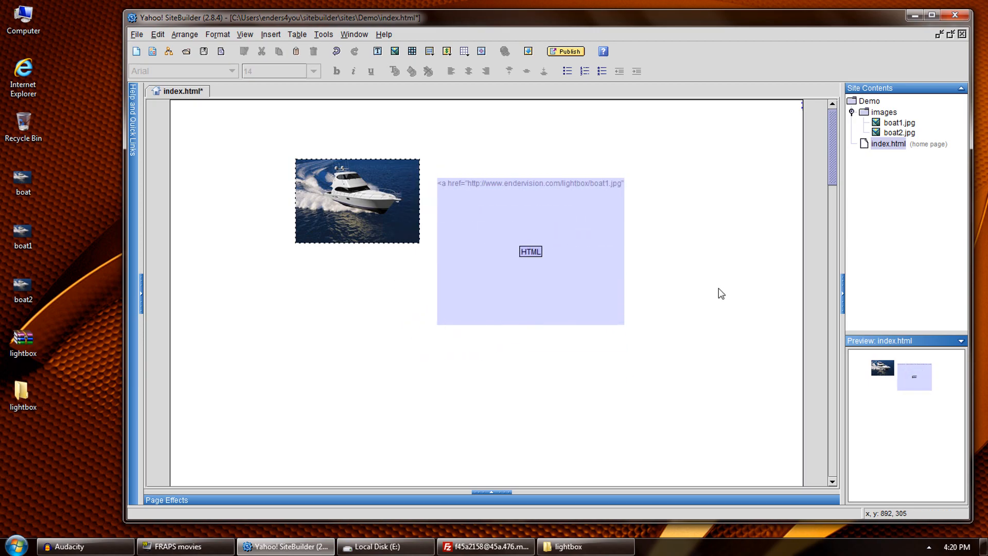
# - Preview the page with the enlarged HTML element in the browser, allow the blocked content, and close the preview
pyautogui.click(221, 51)
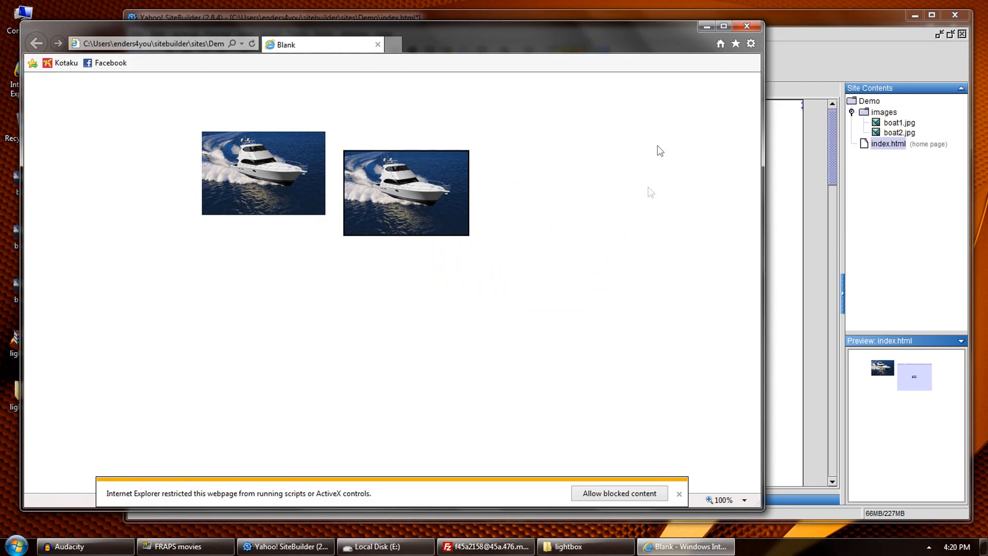
pyautogui.click(635, 490)
pyautogui.click(738, 26)
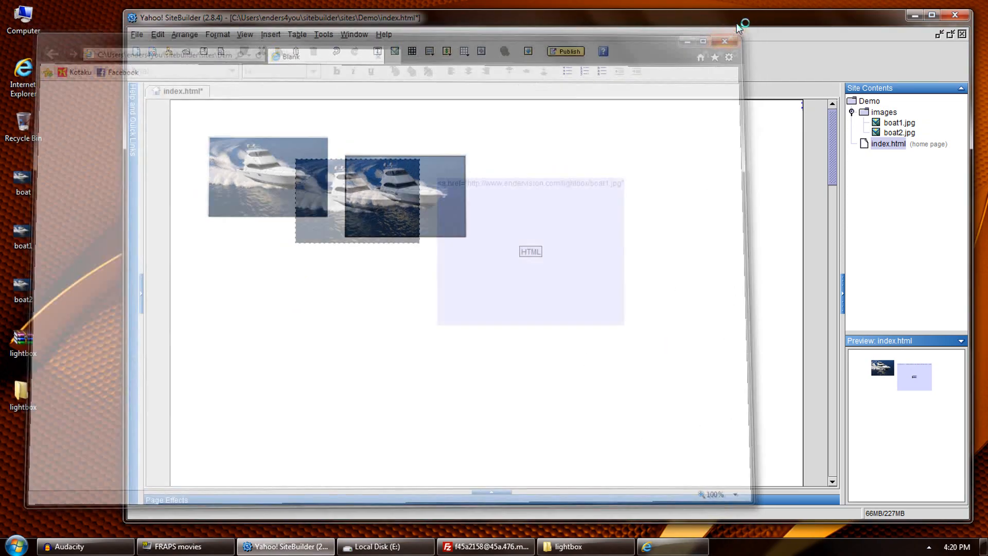
# - Select the boat2.jpg image and shift it slightly down and right
pyautogui.click(369, 199)
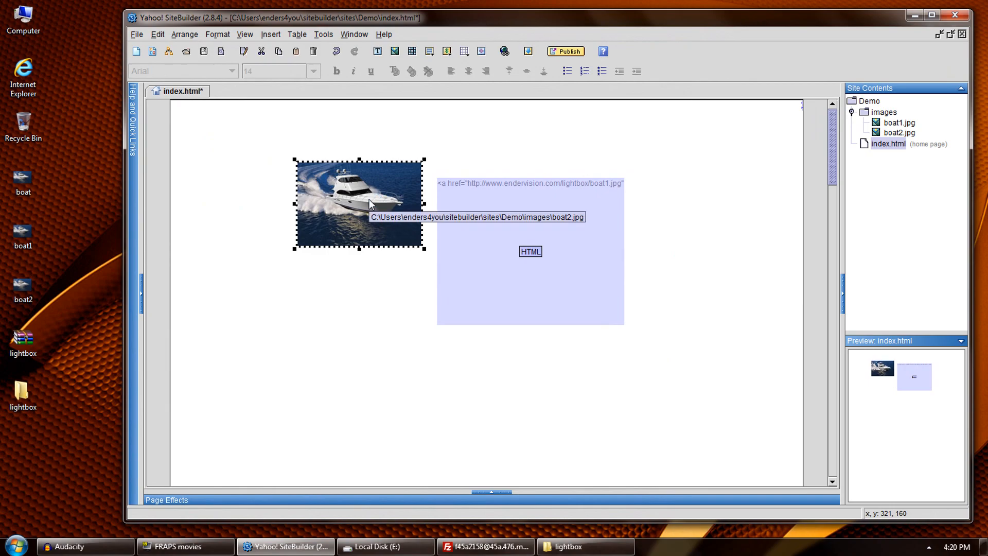